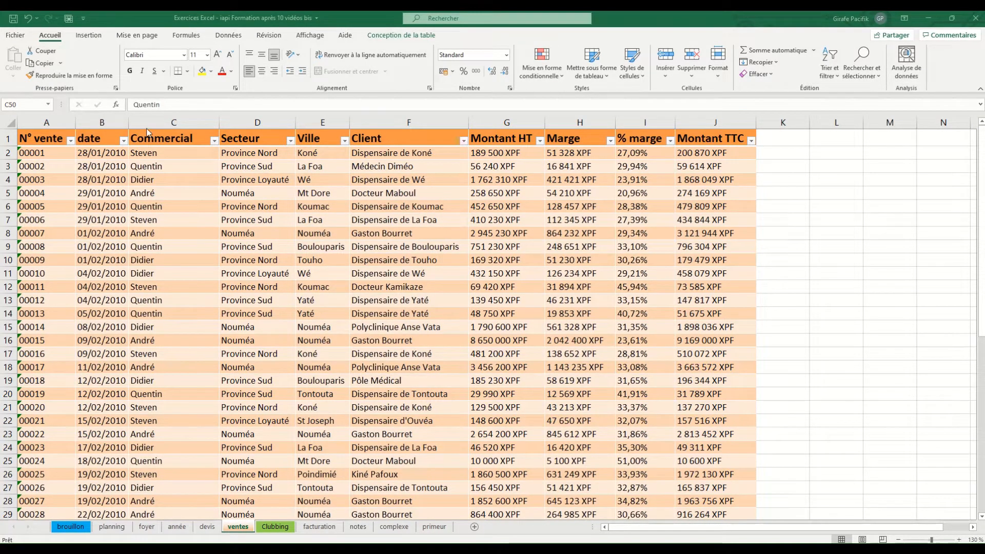
Look through the ventes table and the Clubbing table from first row to last, ending back on the ventes sheet
{"action": "left_click", "coordinate": [187, 159]}
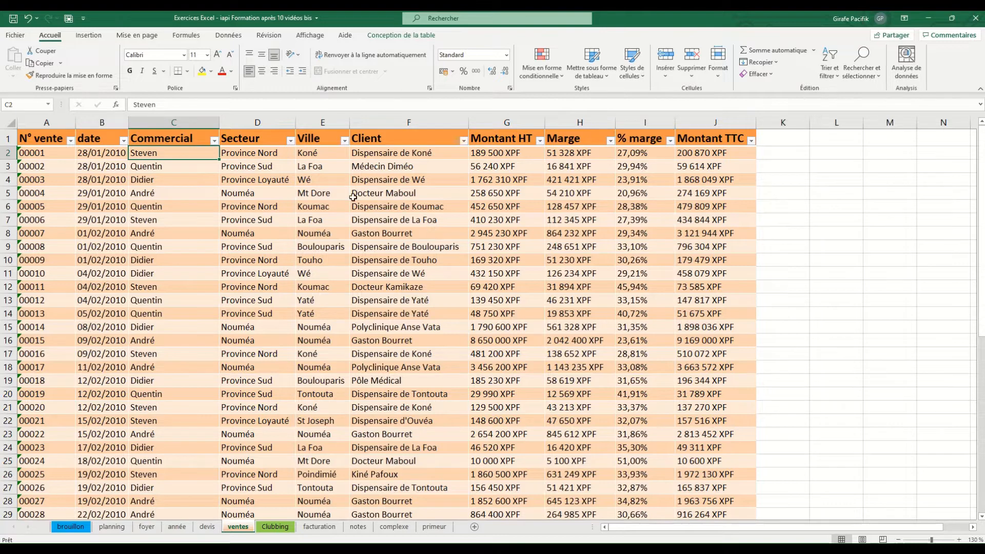
{"action": "scroll", "coordinate": [262, 243], "scroll_direction": "down", "scroll_amount": 8}
{"action": "scroll", "coordinate": [262, 243], "scroll_direction": "up", "scroll_amount": 8}
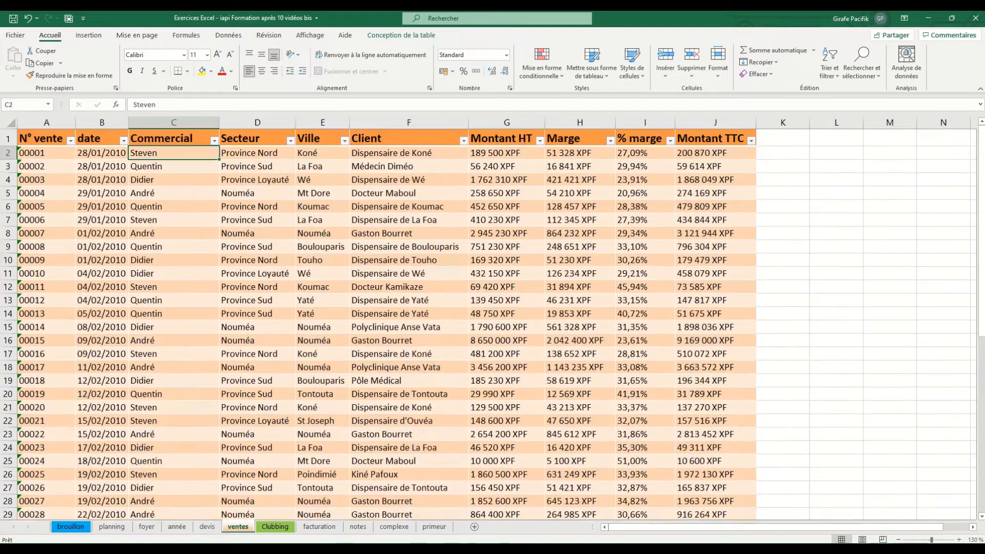
{"action": "left_click", "coordinate": [275, 527]}
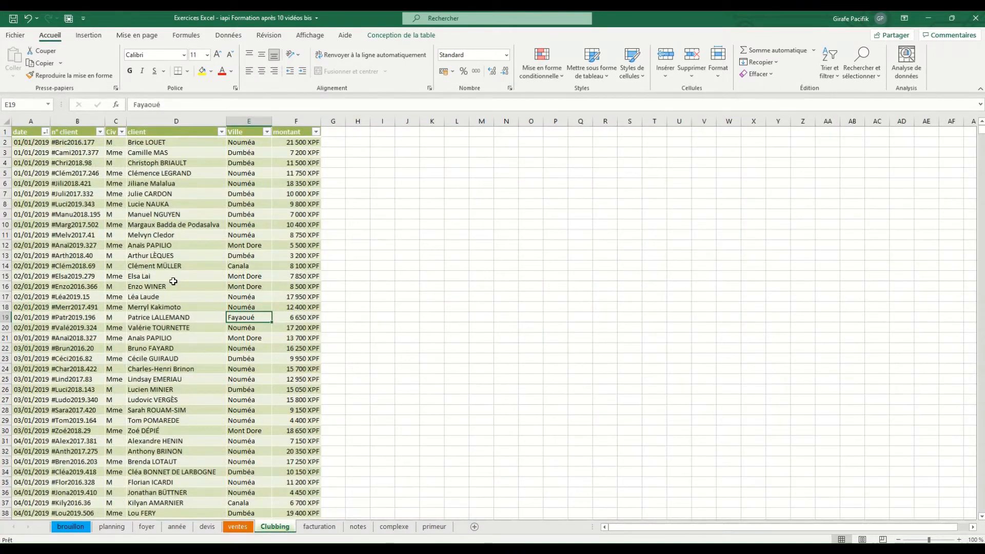
{"action": "key", "text": "ctrl+Down"}
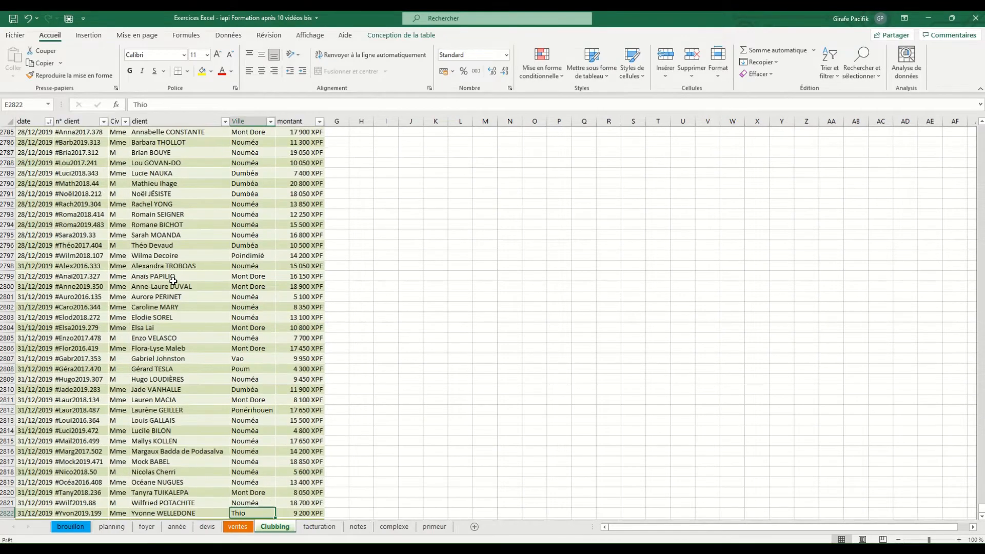
{"action": "key", "text": "ctrl+Up"}
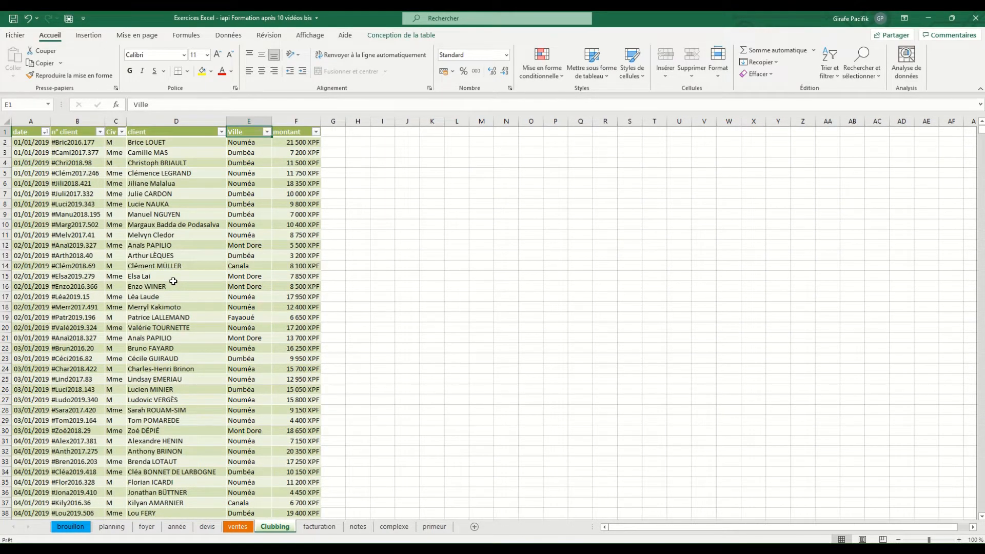
{"action": "key", "text": "ctrl+Page_Up"}
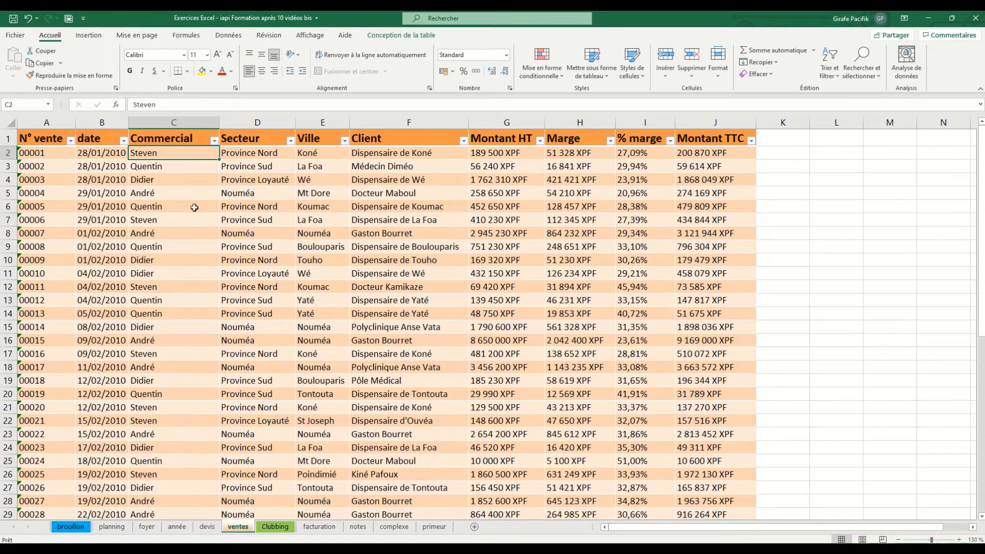
Examine the repeated entries in the Commercial column of the ventes table and its list of filter values
{"action": "left_click_drag", "start_coordinate": [189, 153], "coordinate": [192, 218]}
{"action": "left_click", "coordinate": [214, 142]}
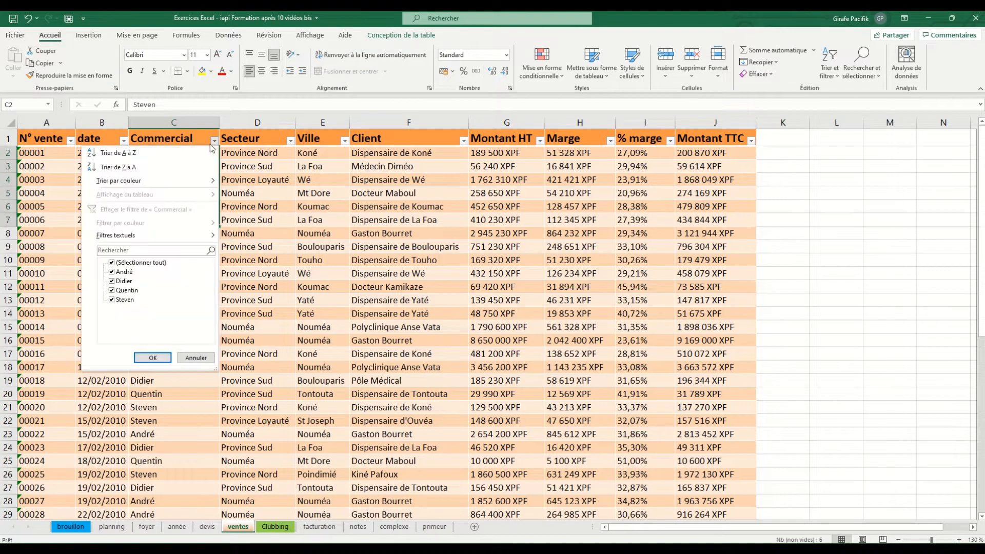
{"action": "key", "text": "Escape"}
{"action": "left_click", "coordinate": [191, 194]}
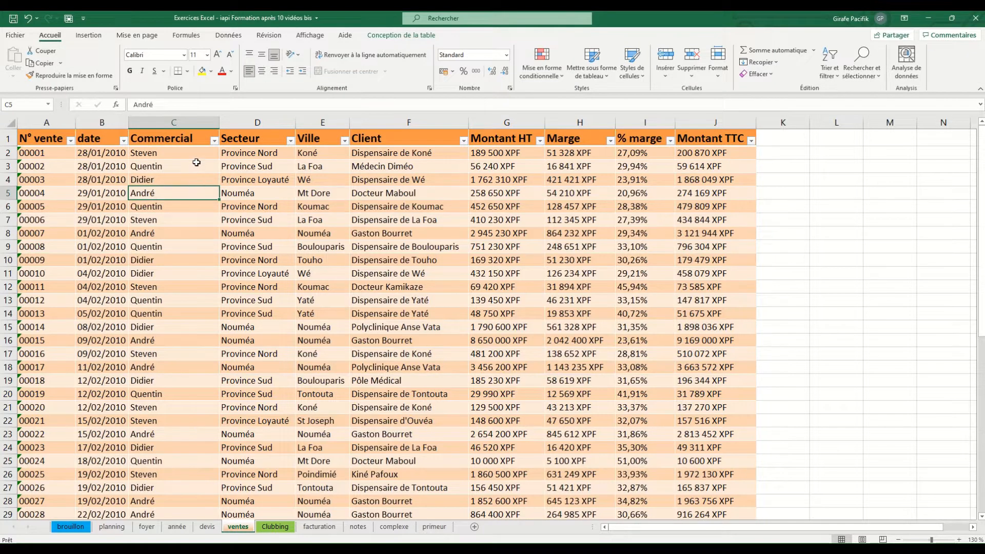
{"action": "left_click", "coordinate": [197, 244]}
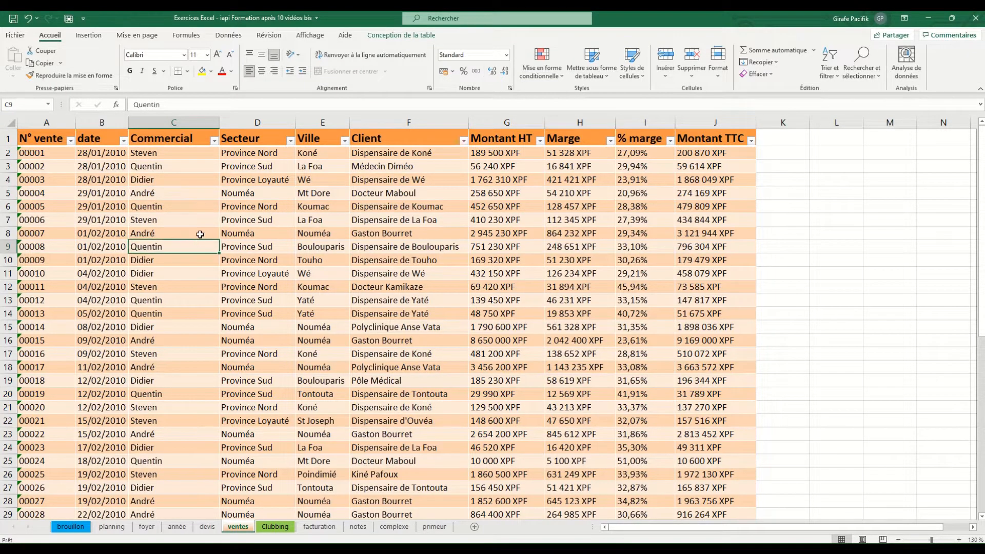
Review the Montant HT, Commercial and Secteur columns of the ventes table and its total row
{"action": "left_click", "coordinate": [505, 120]}
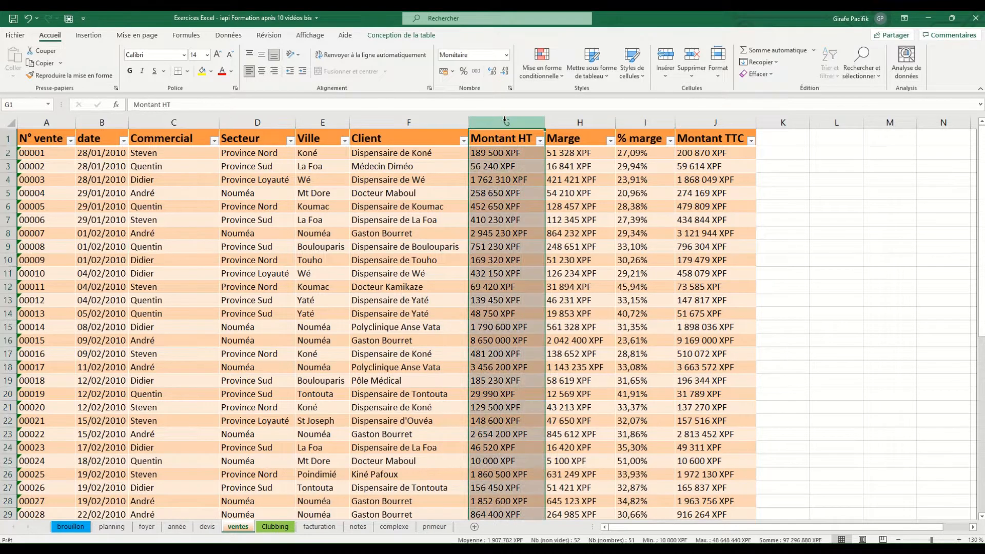
{"action": "left_click", "coordinate": [172, 122]}
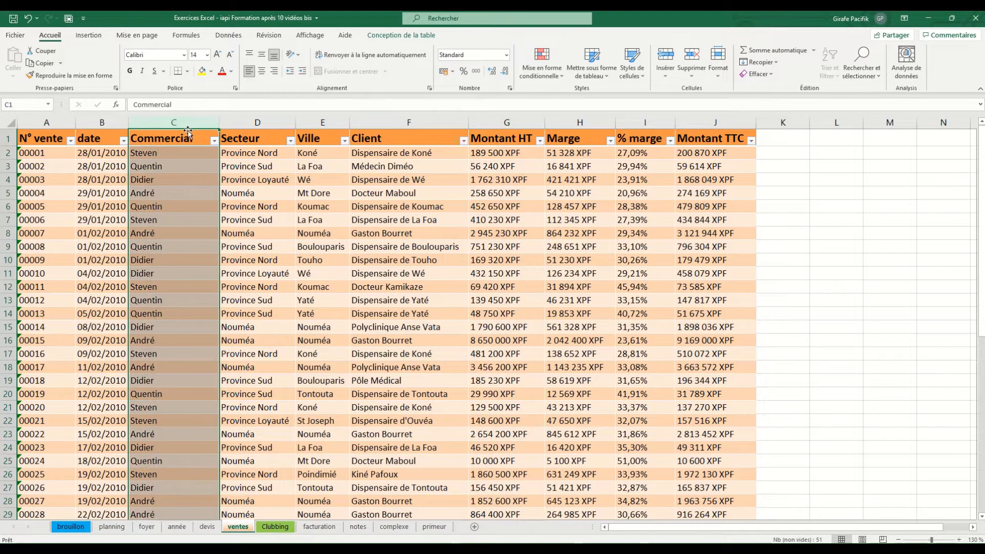
{"action": "left_click", "coordinate": [253, 121]}
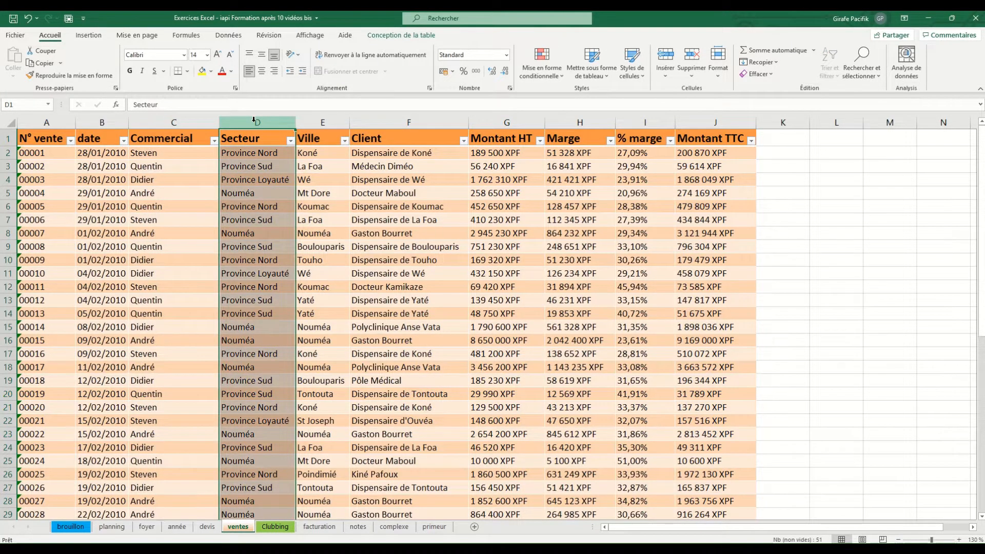
{"action": "left_click", "coordinate": [227, 165]}
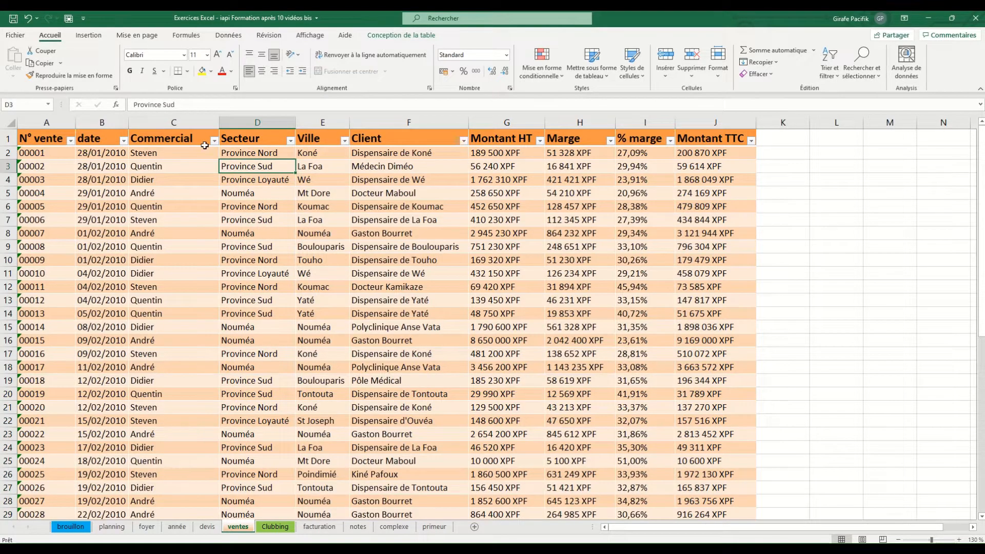
{"action": "scroll", "coordinate": [277, 211], "scroll_direction": "down", "scroll_amount": 12}
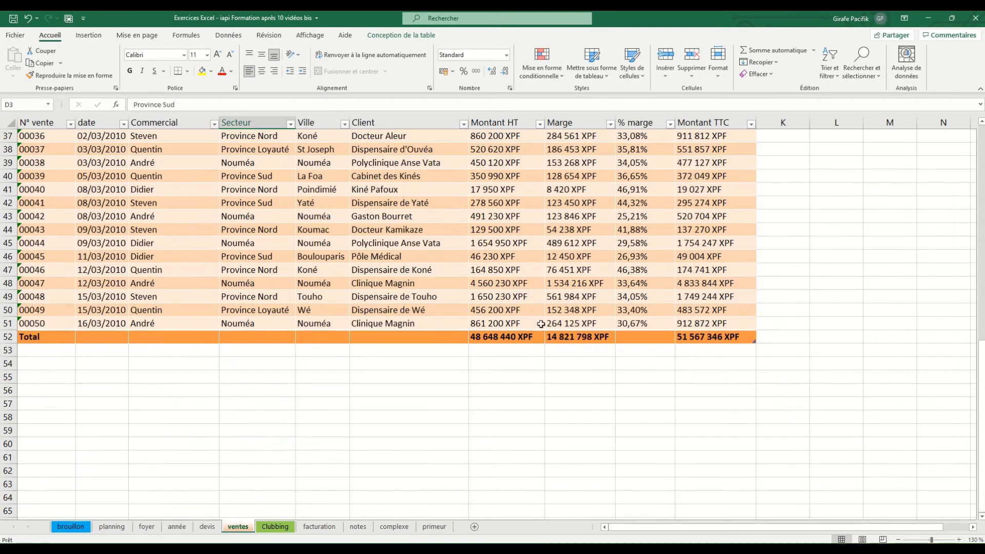
{"action": "scroll", "coordinate": [273, 250], "scroll_direction": "up", "scroll_amount": 12}
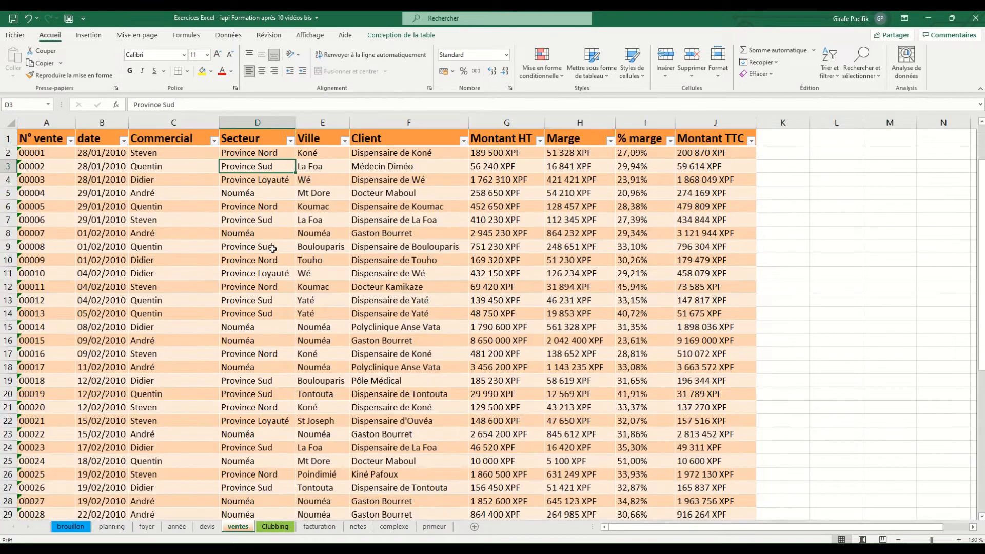
Sort the Clubbing table by the client column from A to Z
{"action": "left_click", "coordinate": [275, 527]}
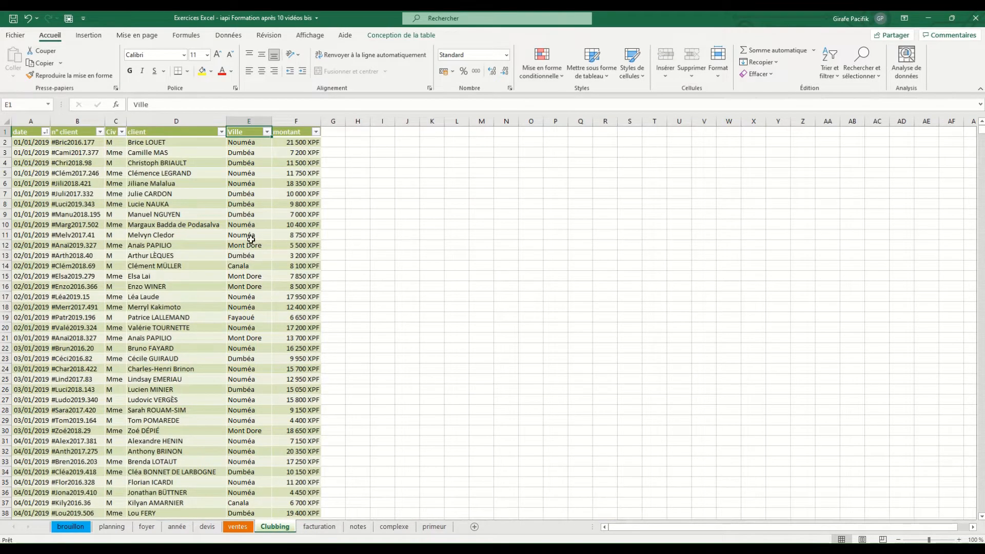
{"action": "left_click", "coordinate": [295, 162]}
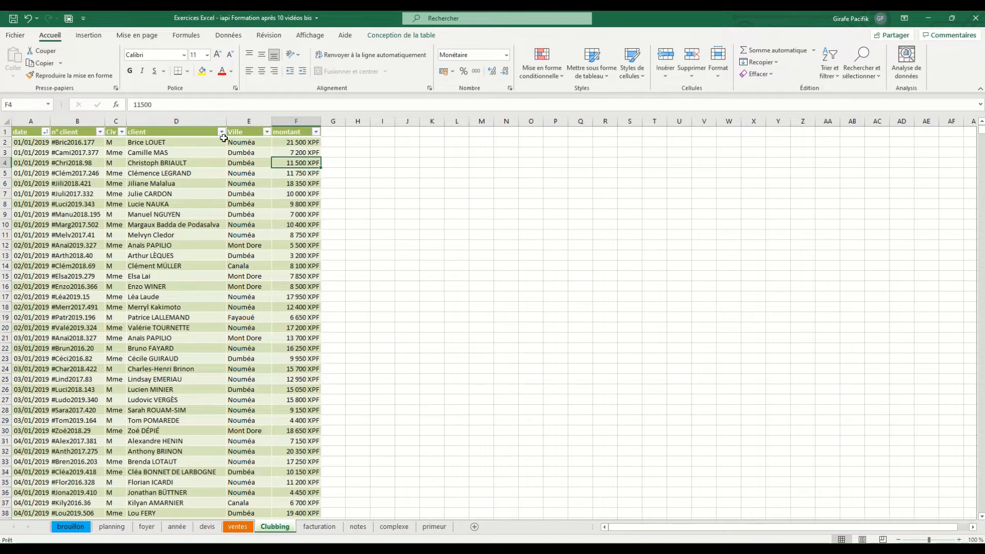
{"action": "left_click", "coordinate": [223, 132]}
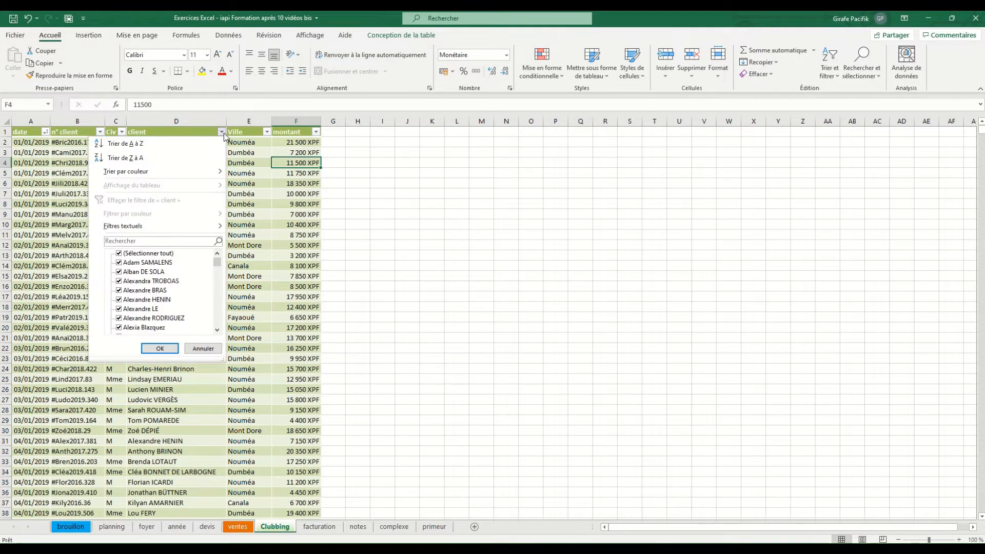
{"action": "left_click", "coordinate": [220, 144]}
Examine the first client's rows and amounts in F2:F10 of the Clubbing table, plus the full list of client filter values
{"action": "left_click_drag", "start_coordinate": [208, 142], "coordinate": [205, 222]}
{"action": "left_click_drag", "start_coordinate": [296, 143], "coordinate": [306, 225]}
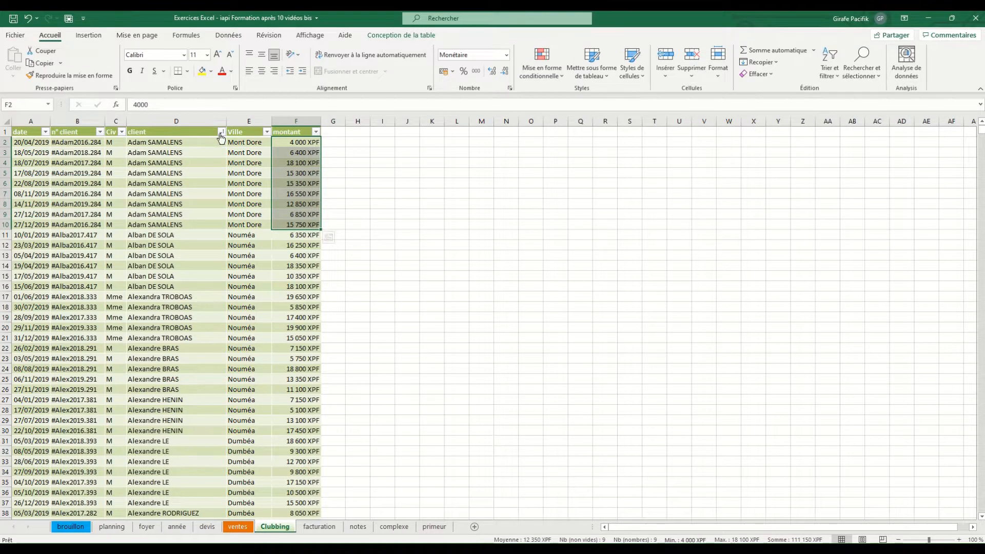
{"action": "left_click", "coordinate": [221, 132]}
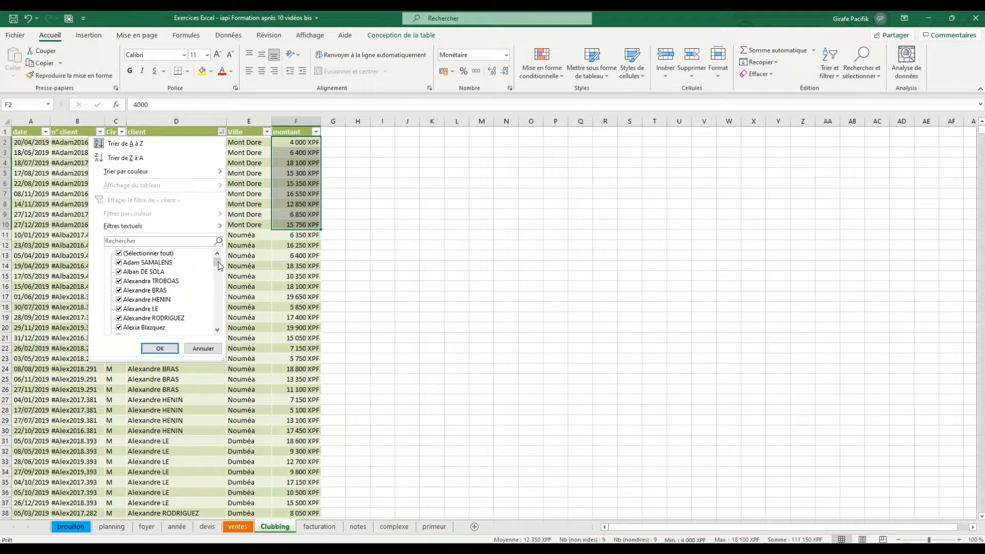
{"action": "left_click_drag", "start_coordinate": [217, 269], "coordinate": [217, 317]}
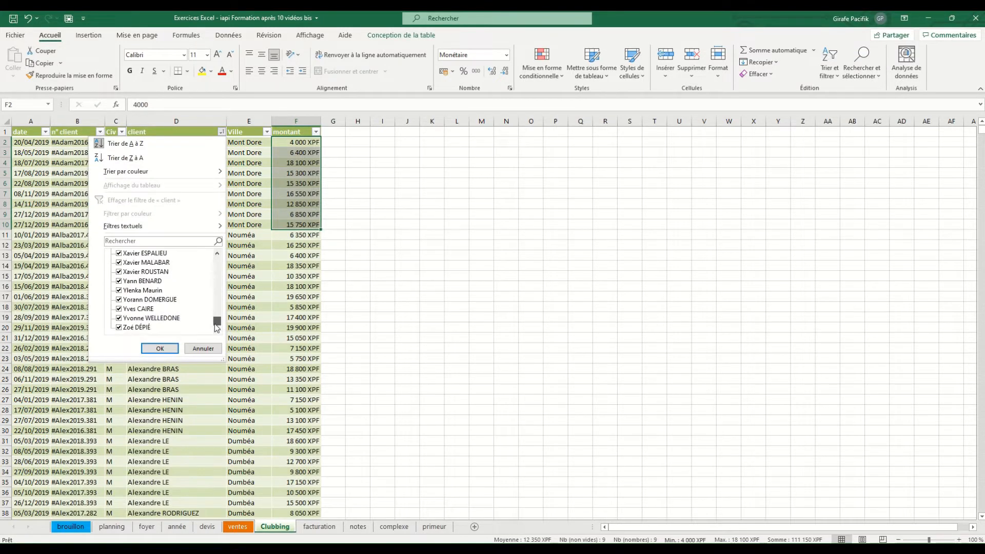
{"action": "left_click", "coordinate": [210, 348]}
{"action": "left_click", "coordinate": [239, 527]}
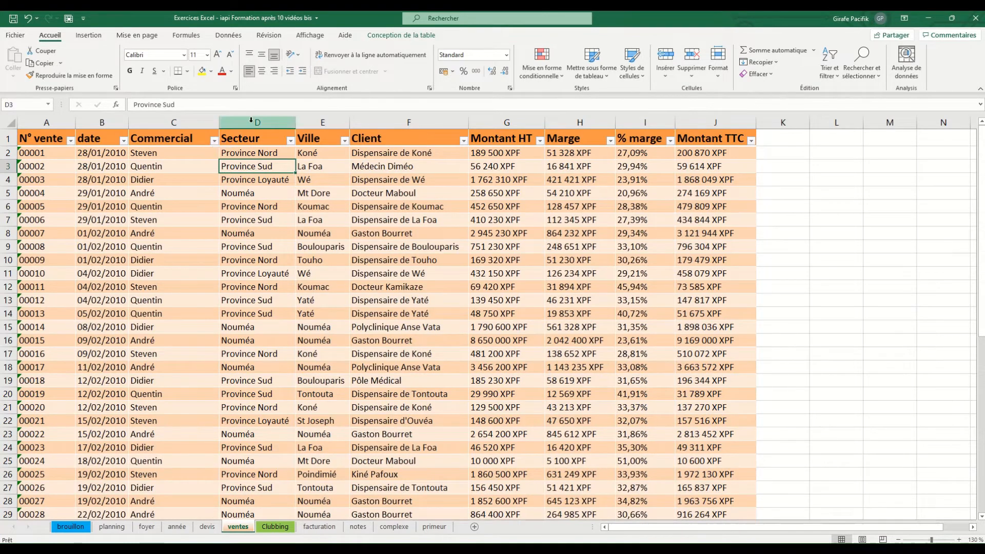
{"action": "left_click", "coordinate": [276, 527]}
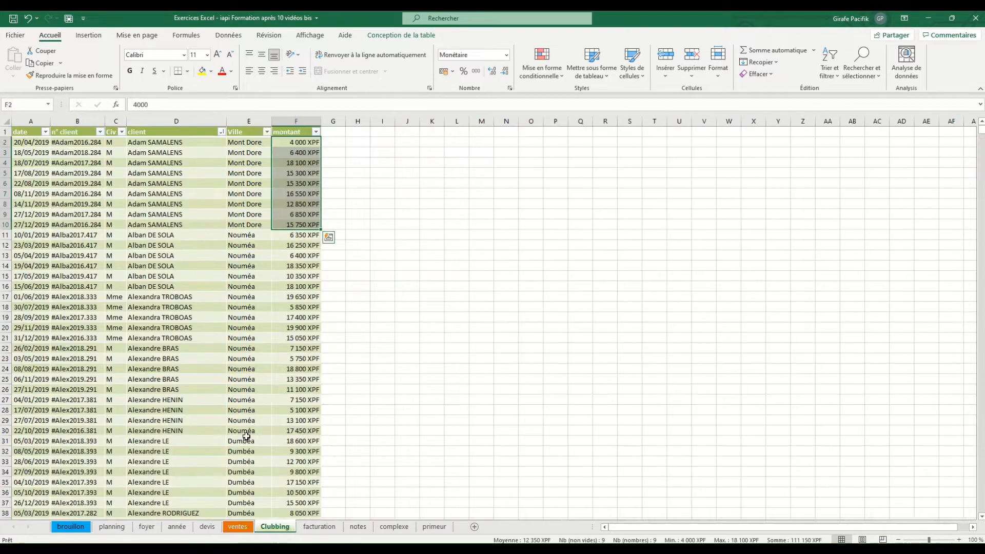
{"action": "left_click", "coordinate": [218, 142]}
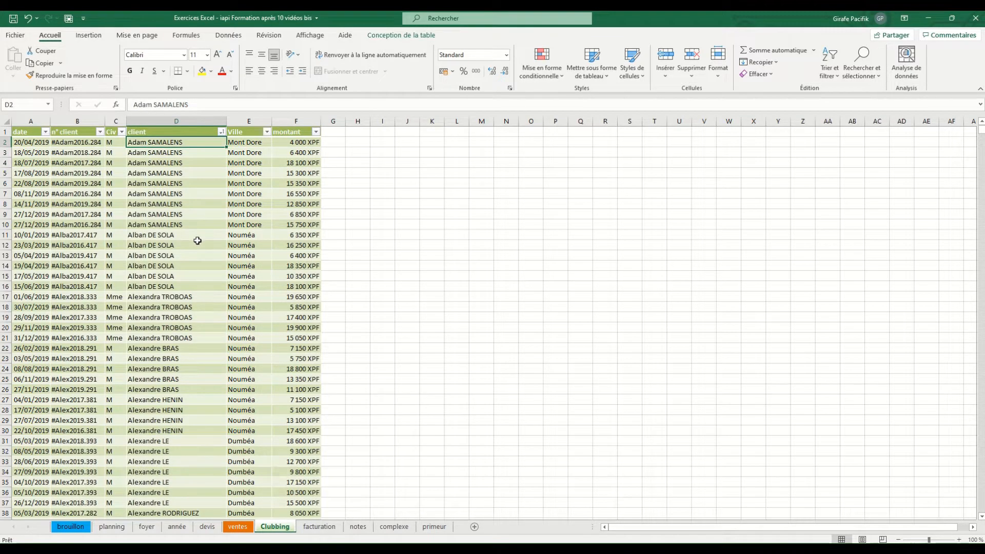
Review the Montant HT amounts on the ventes sheet against the Commercial, Secteur, Ville and Client columns
{"action": "left_click", "coordinate": [238, 527]}
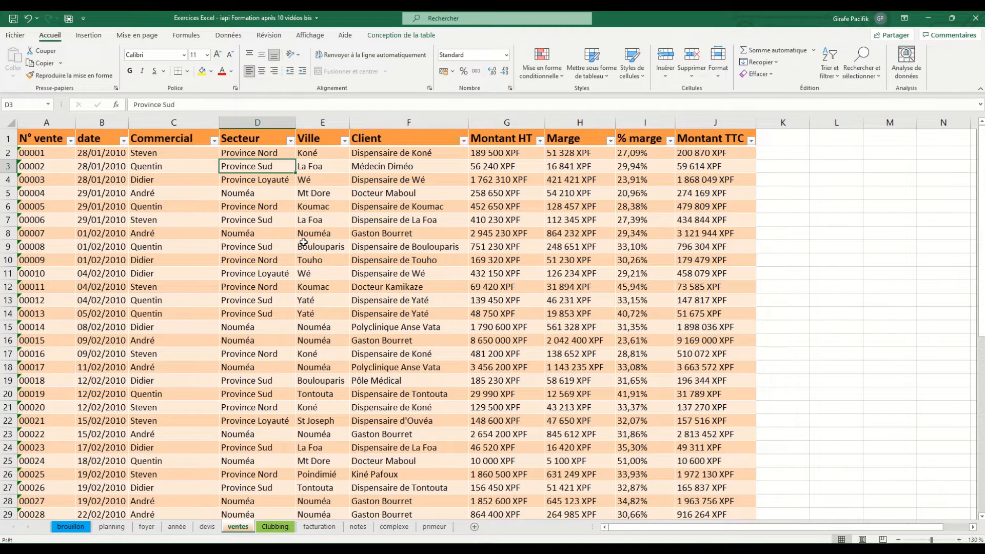
{"action": "left_click_drag", "start_coordinate": [485, 154], "coordinate": [508, 294]}
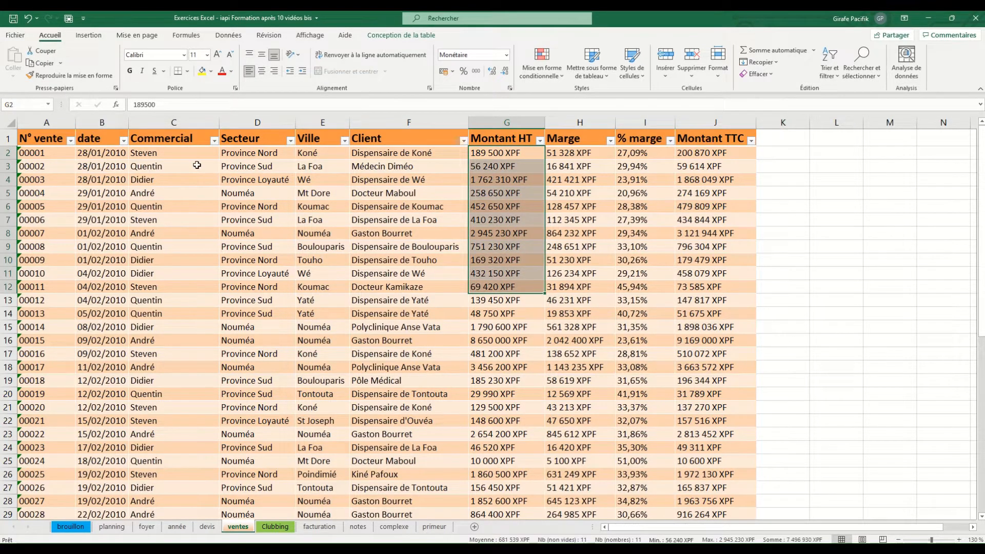
{"action": "left_click_drag", "start_coordinate": [195, 154], "coordinate": [227, 247]}
{"action": "left_click", "coordinate": [183, 119]}
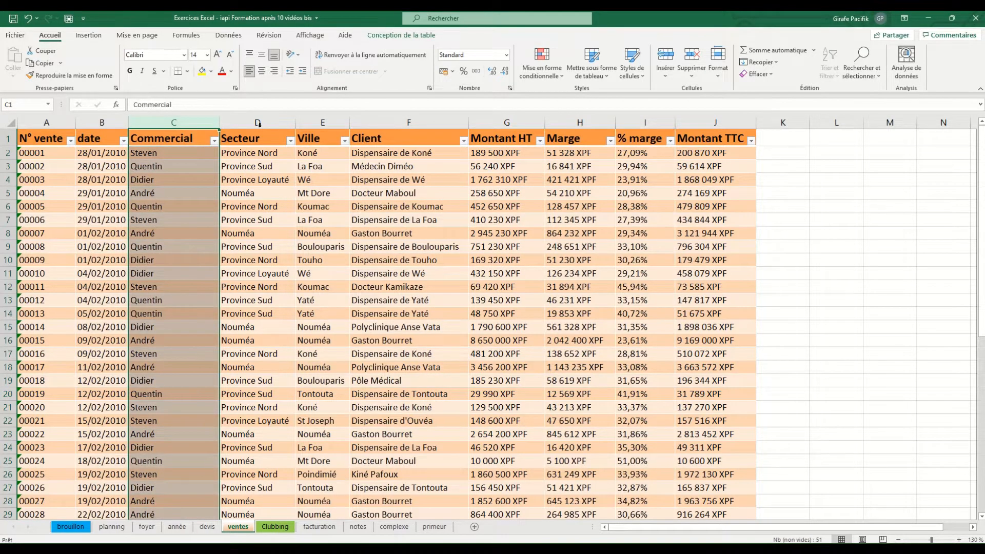
{"action": "left_click", "coordinate": [257, 122]}
{"action": "left_click", "coordinate": [316, 124]}
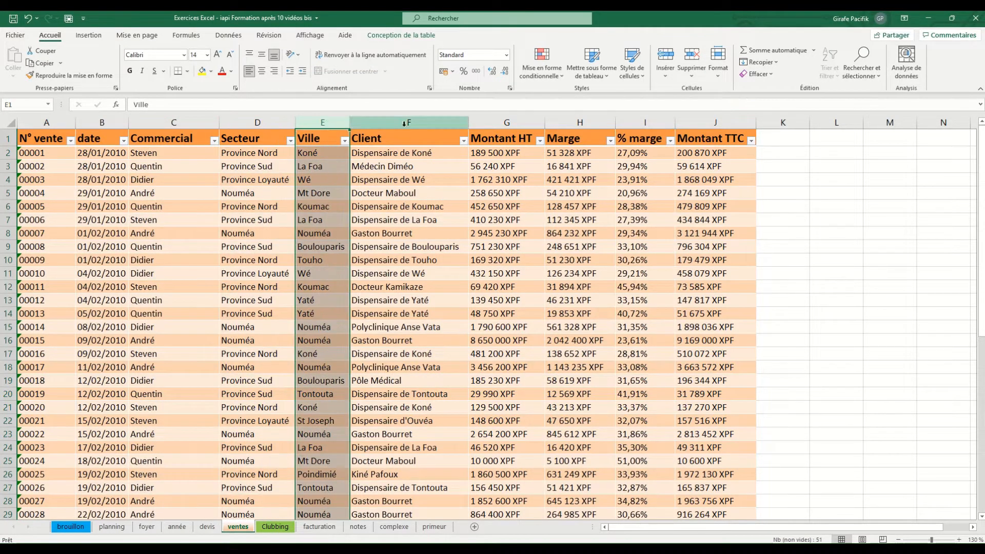
{"action": "left_click", "coordinate": [405, 122]}
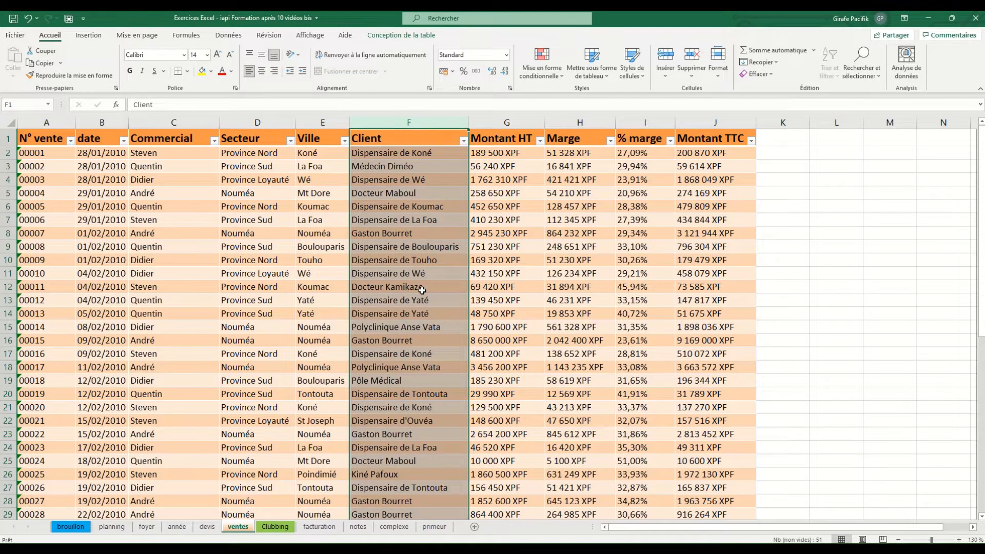
Check the ventes table for repeated clients and dates, and highlight the columns from date to Client
{"action": "left_click_drag", "start_coordinate": [428, 303], "coordinate": [432, 315]}
{"action": "left_click", "coordinate": [436, 366]}
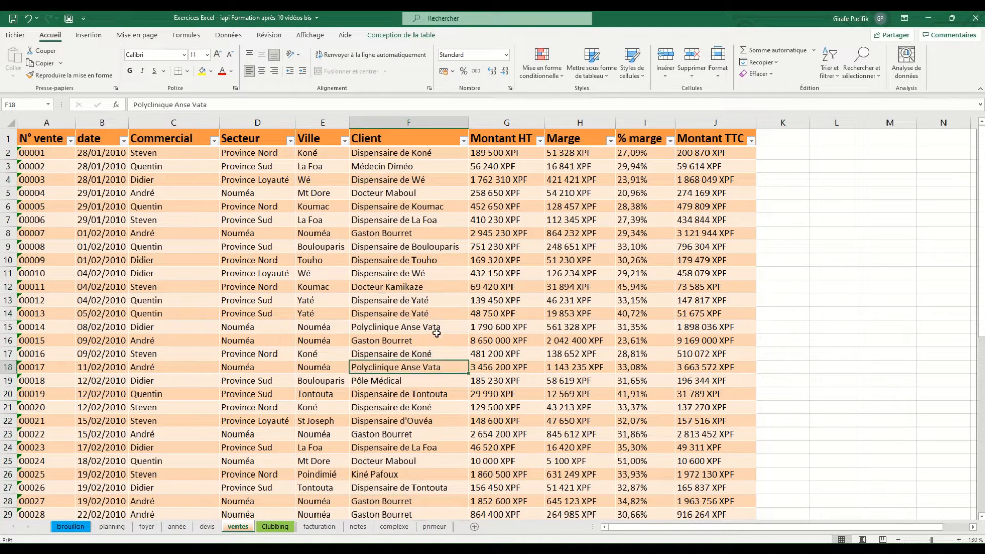
{"action": "left_click", "coordinate": [436, 332]}
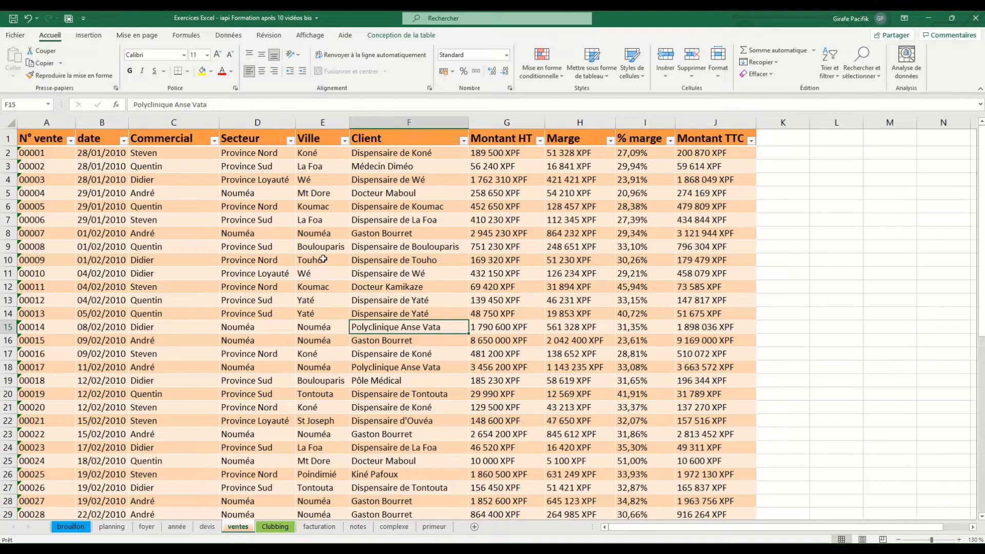
{"action": "left_click_drag", "start_coordinate": [97, 153], "coordinate": [100, 176]}
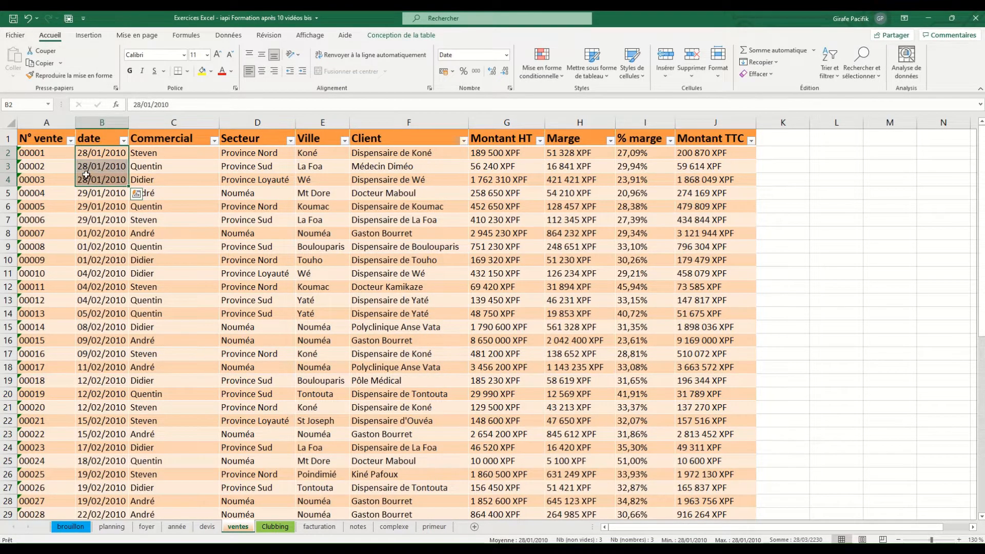
{"action": "left_click_drag", "start_coordinate": [119, 123], "coordinate": [454, 124]}
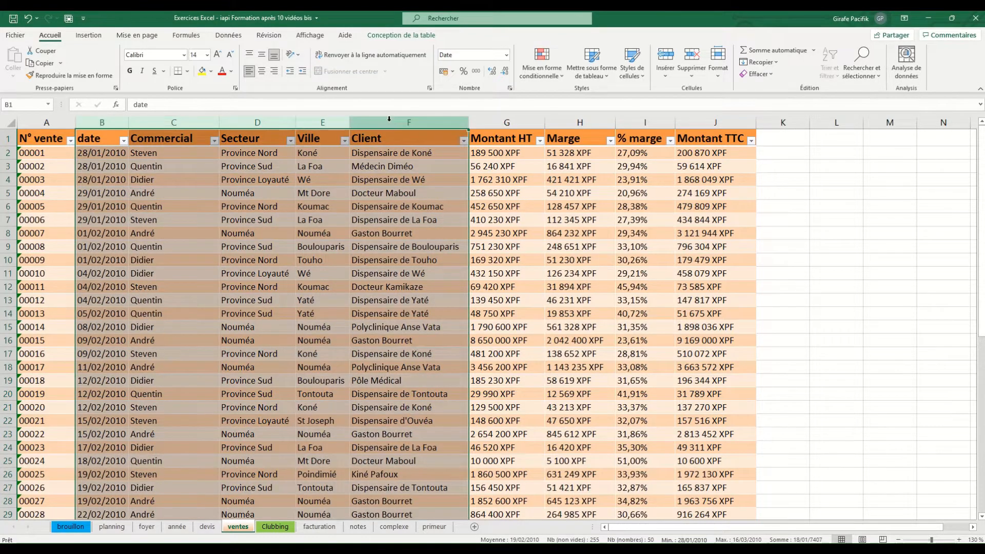
Review the Clubbing table's grouping columns from Civ to Ville against the montant values
{"action": "left_click", "coordinate": [277, 527]}
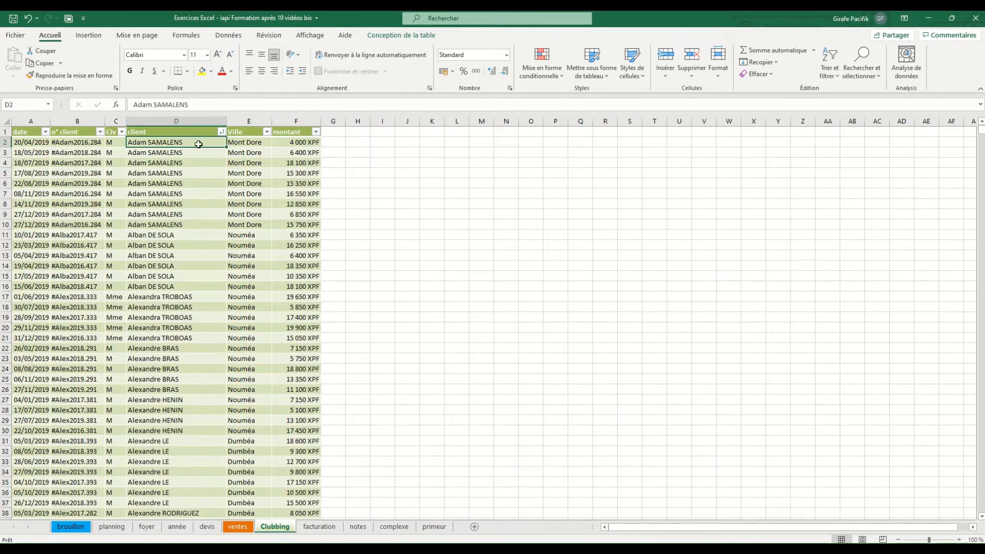
{"action": "left_click", "coordinate": [241, 122]}
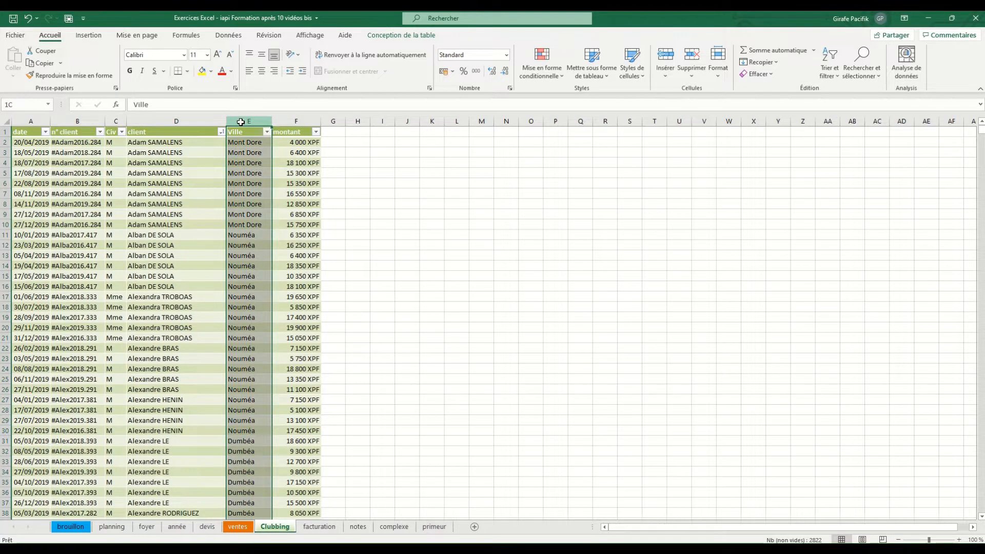
{"action": "left_click_drag", "start_coordinate": [240, 122], "coordinate": [108, 123]}
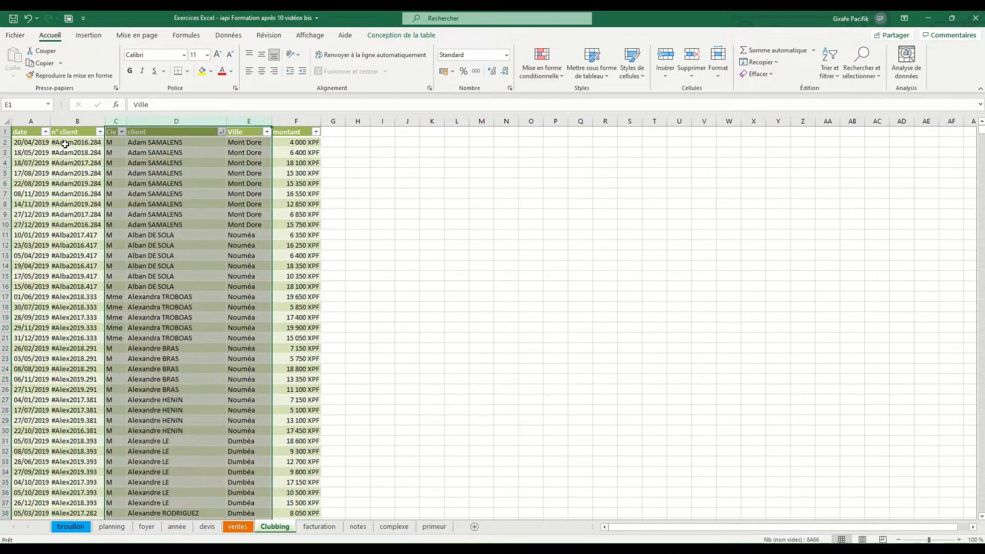
{"action": "left_click", "coordinate": [176, 182]}
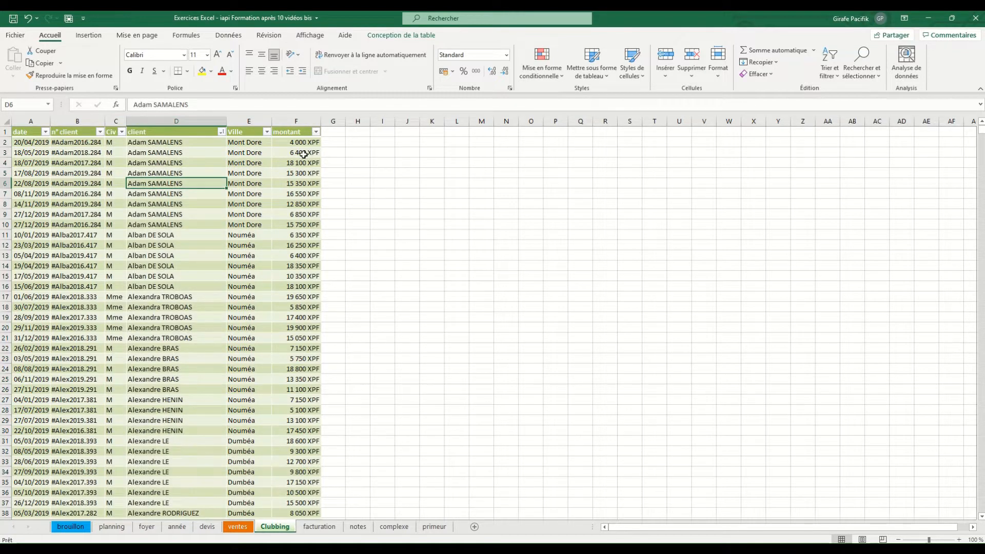
{"action": "left_click", "coordinate": [189, 164]}
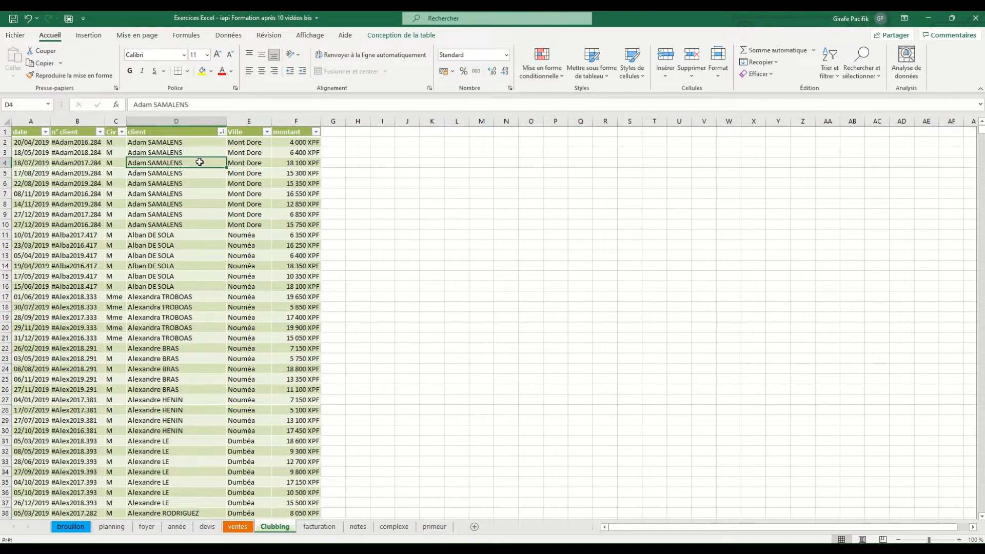
Preview the recommended pivot tables for the Clubbing table and dismiss them without inserting one
{"action": "left_click", "coordinate": [89, 35]}
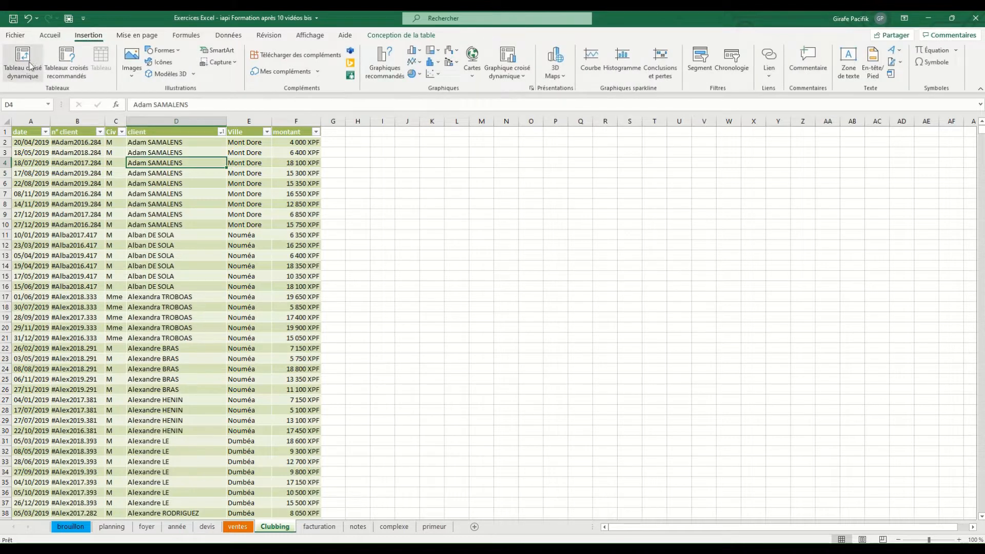
{"action": "left_click", "coordinate": [65, 67]}
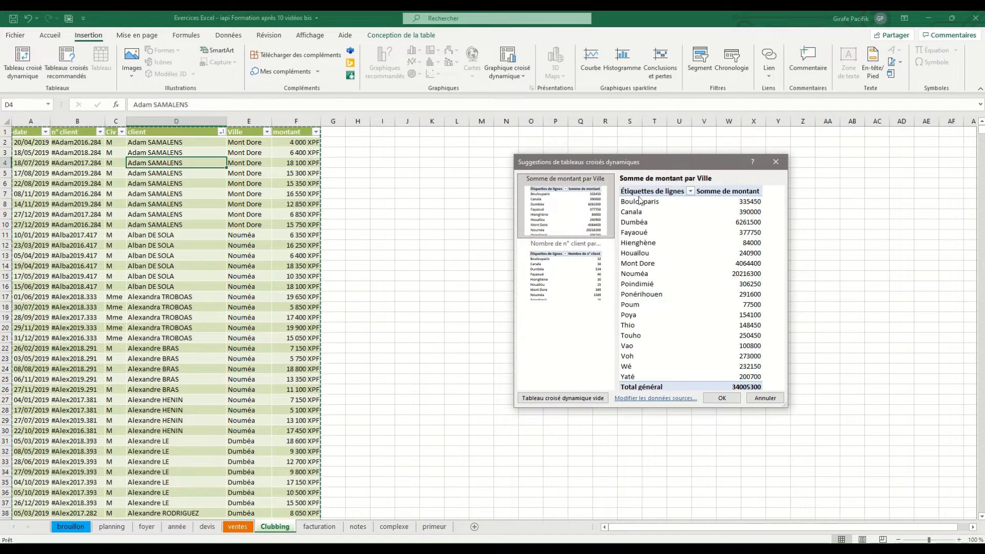
{"action": "left_click", "coordinate": [780, 164]}
{"action": "left_click", "coordinate": [198, 213]}
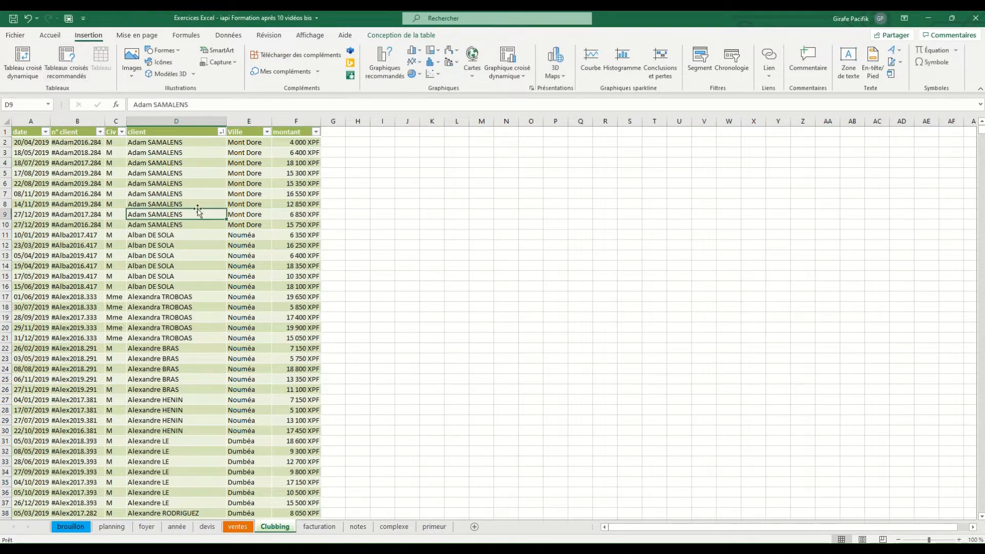
{"action": "left_click", "coordinate": [23, 61]}
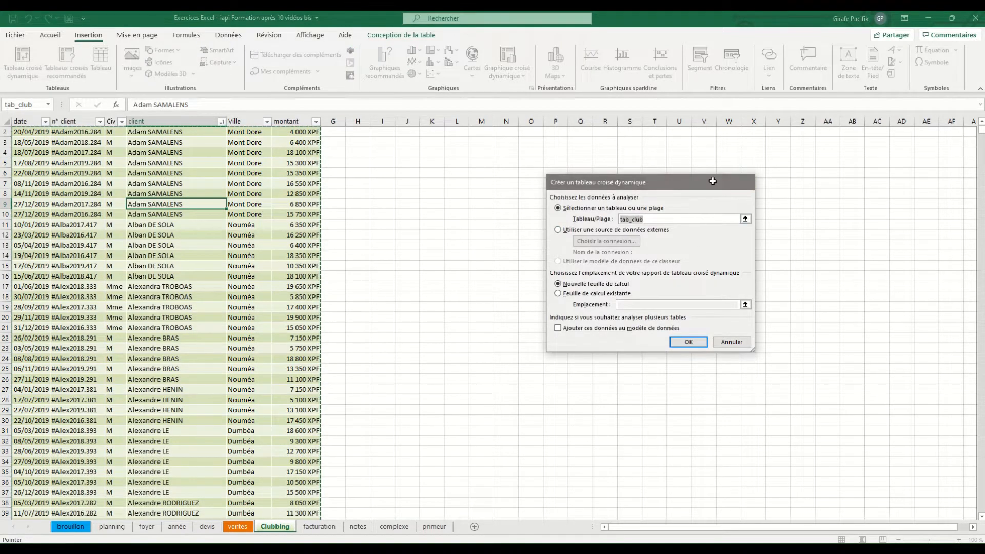
{"action": "left_click", "coordinate": [743, 181]}
{"action": "left_click", "coordinate": [237, 183]}
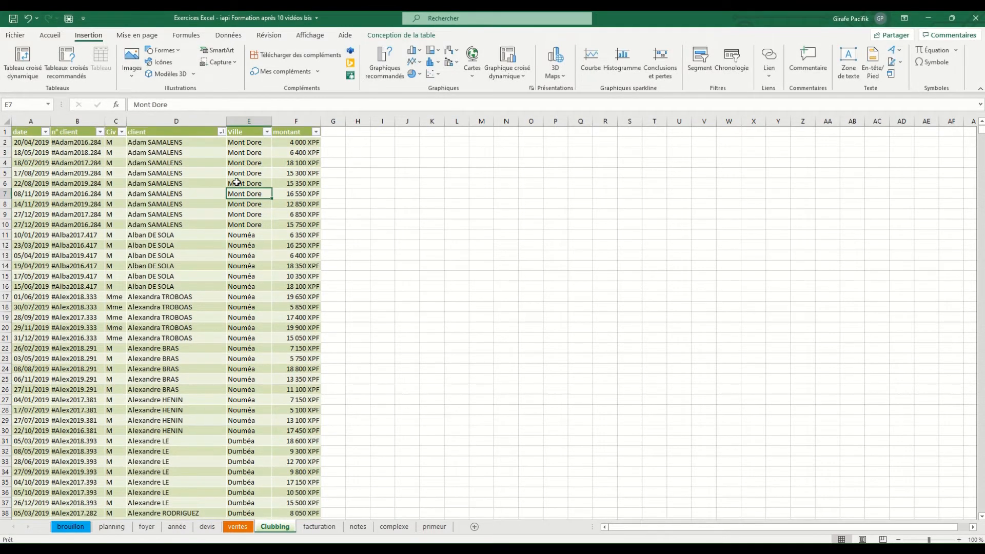
{"action": "left_click", "coordinate": [283, 185]}
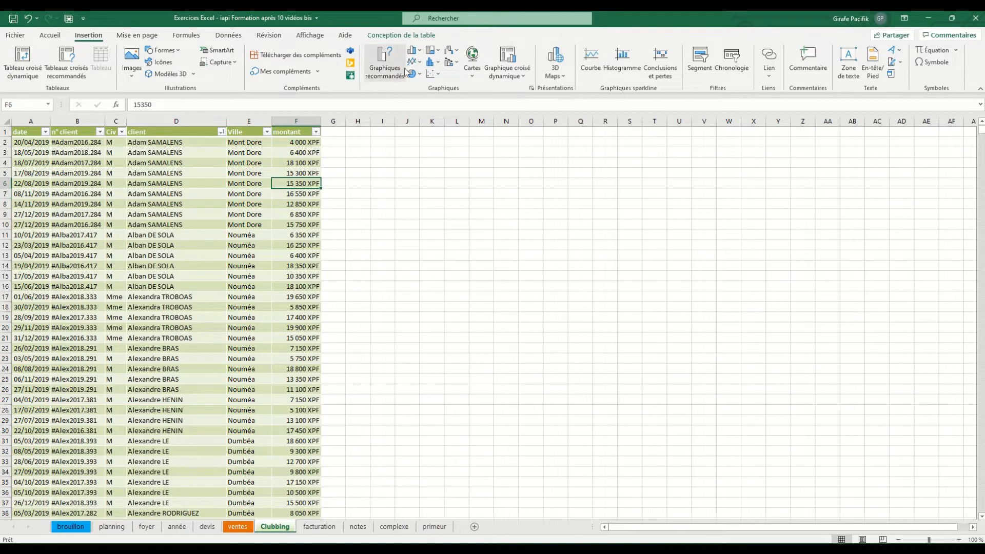
Start a pivot table from the Clubbing table's design tools with tab_club as the data source
{"action": "left_click", "coordinate": [410, 37]}
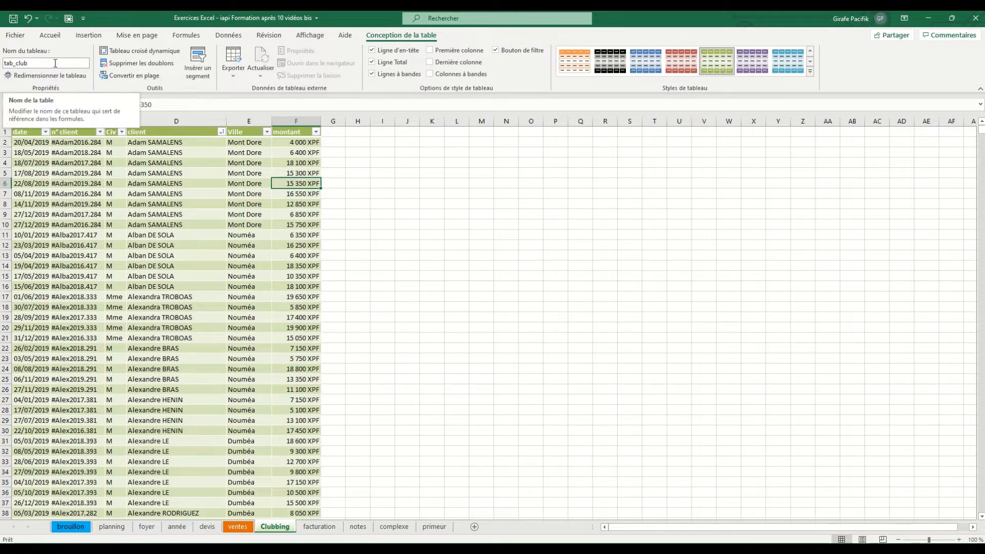
{"action": "left_click", "coordinate": [136, 53]}
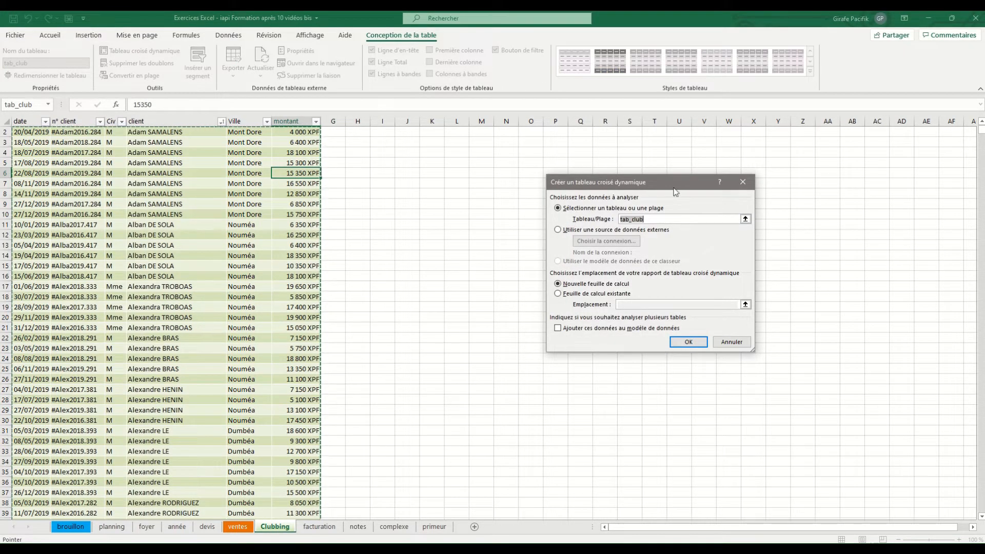
{"action": "left_click_drag", "start_coordinate": [672, 182], "coordinate": [540, 174]}
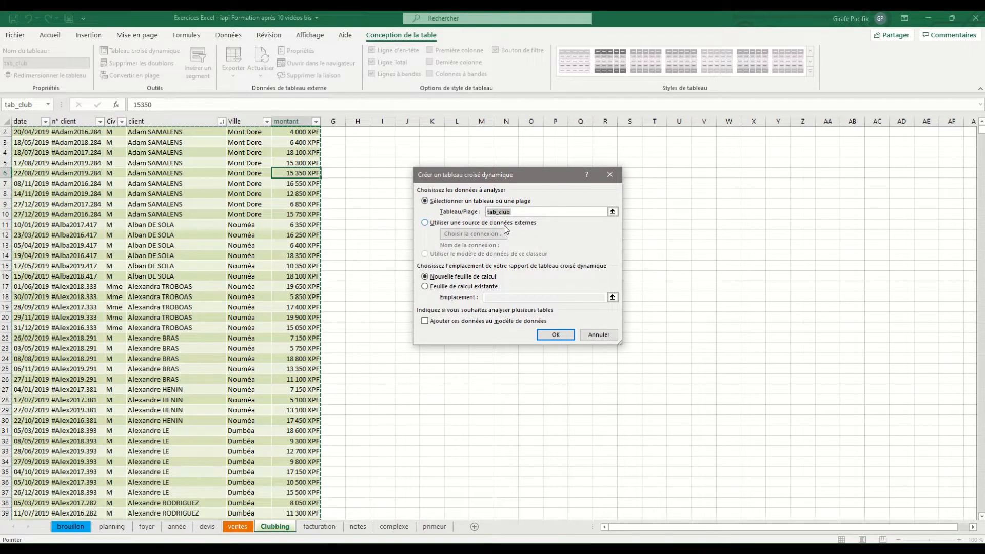
{"action": "left_click", "coordinate": [519, 209]}
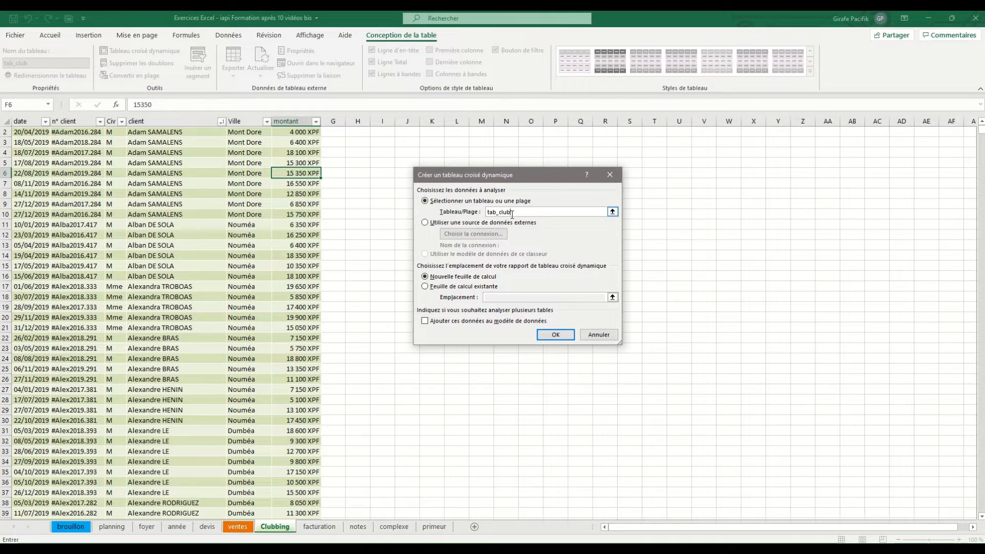
Try setting the pivot table's location to cell C161 on the existing brouillon sheet
{"action": "left_click", "coordinate": [489, 288]}
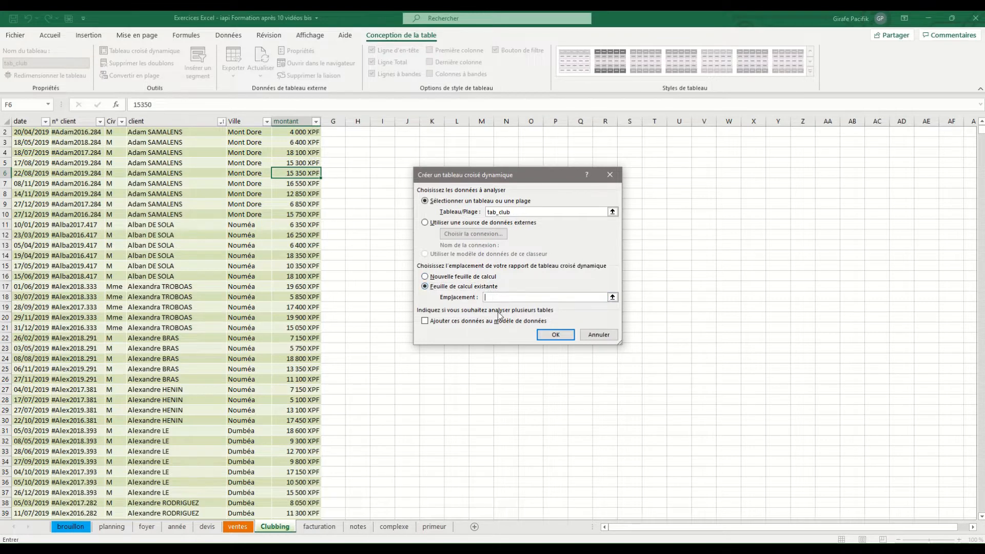
{"action": "left_click", "coordinate": [373, 529]}
{"action": "left_click", "coordinate": [71, 527]}
{"action": "scroll", "coordinate": [283, 426], "scroll_direction": "down", "scroll_amount": 20}
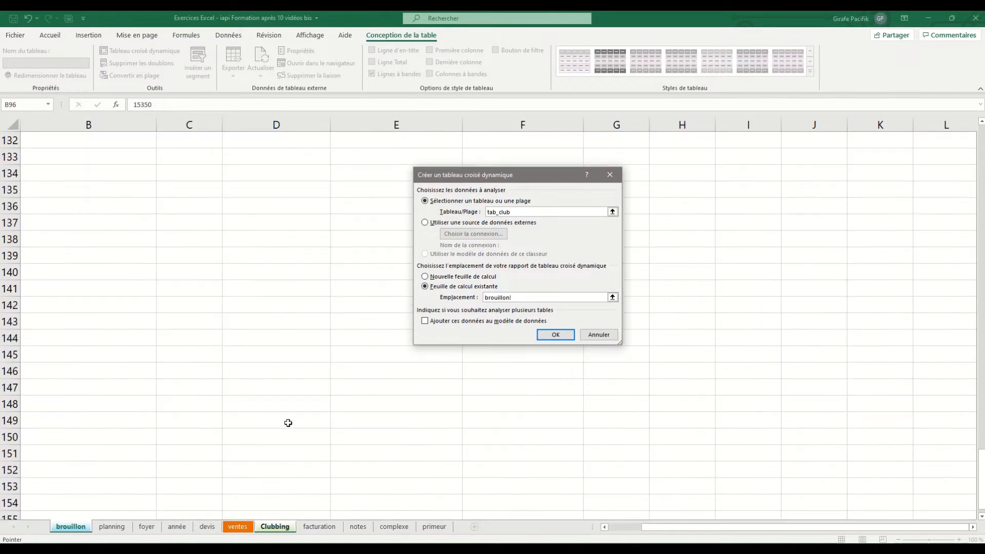
{"action": "left_click", "coordinate": [556, 335]}
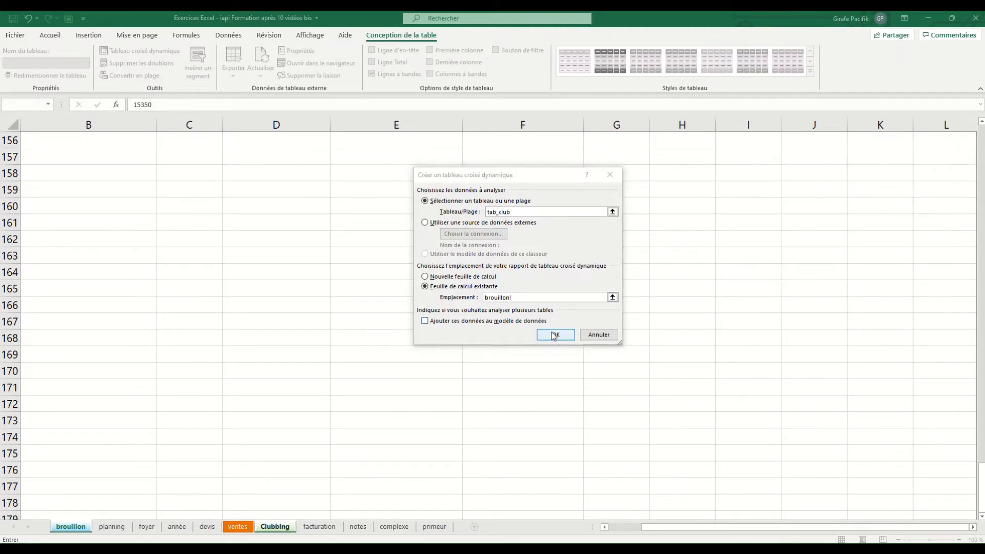
{"action": "left_click", "coordinate": [498, 314]}
{"action": "left_click", "coordinate": [198, 222]}
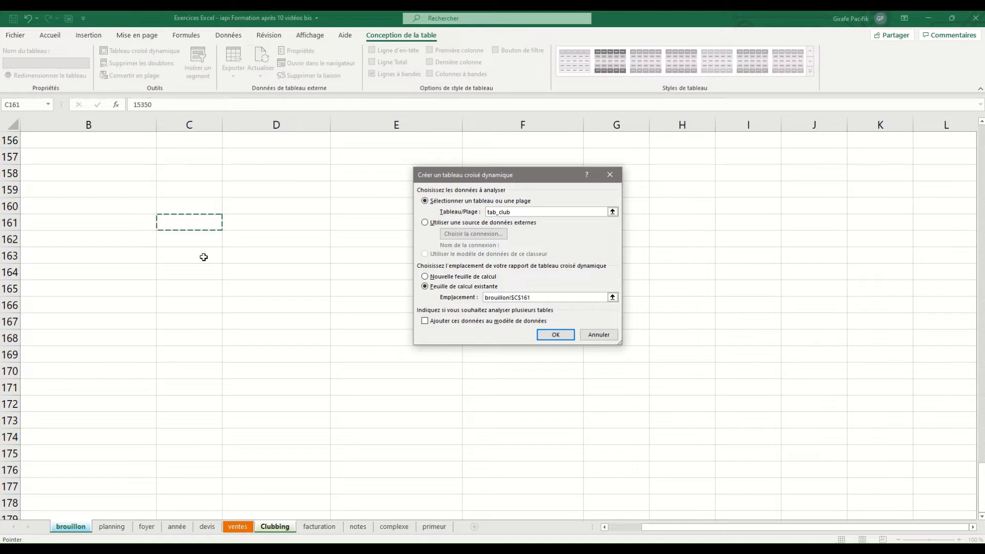
Create the pivot table on a new worksheet and rename that sheet "tcd club"
{"action": "left_click", "coordinate": [426, 277]}
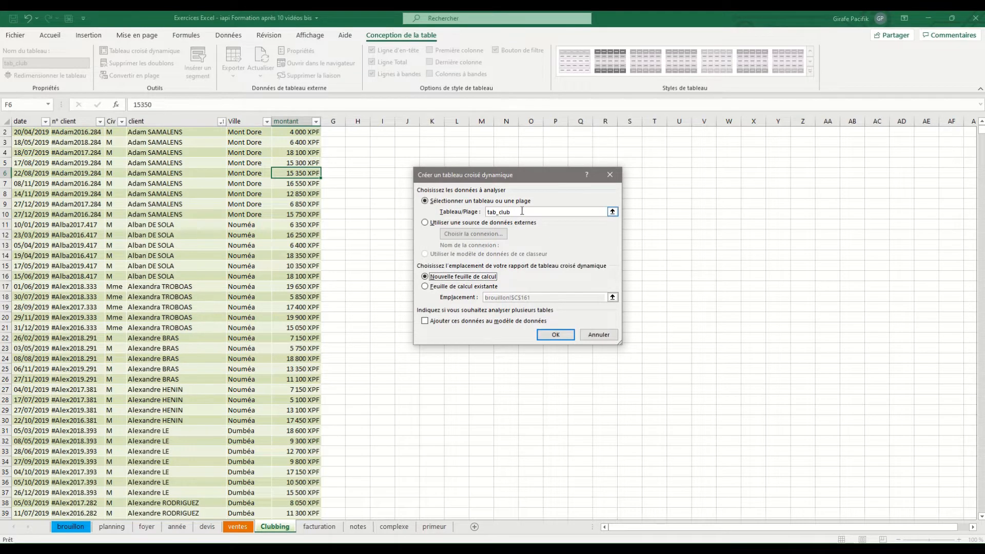
{"action": "left_click", "coordinate": [553, 334]}
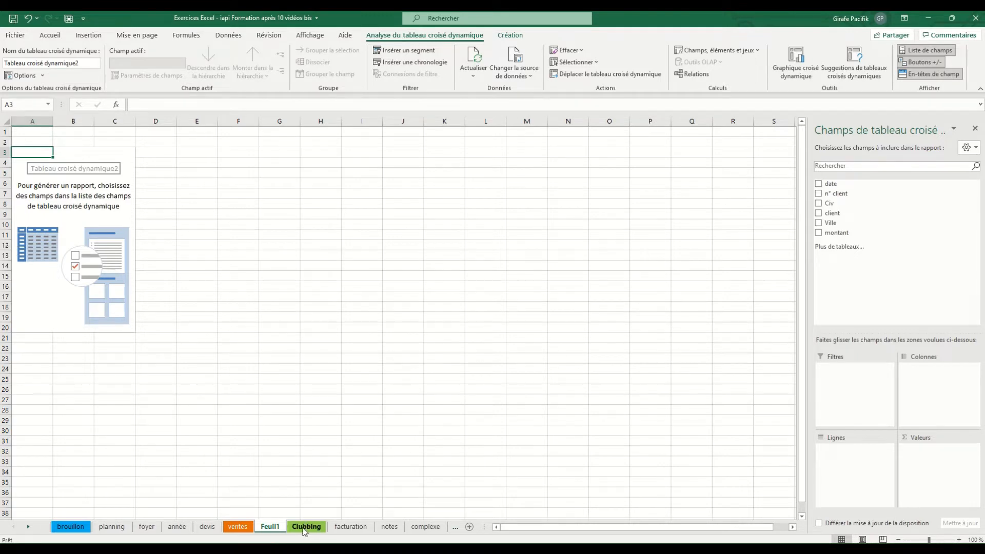
{"action": "double_click", "coordinate": [268, 527]}
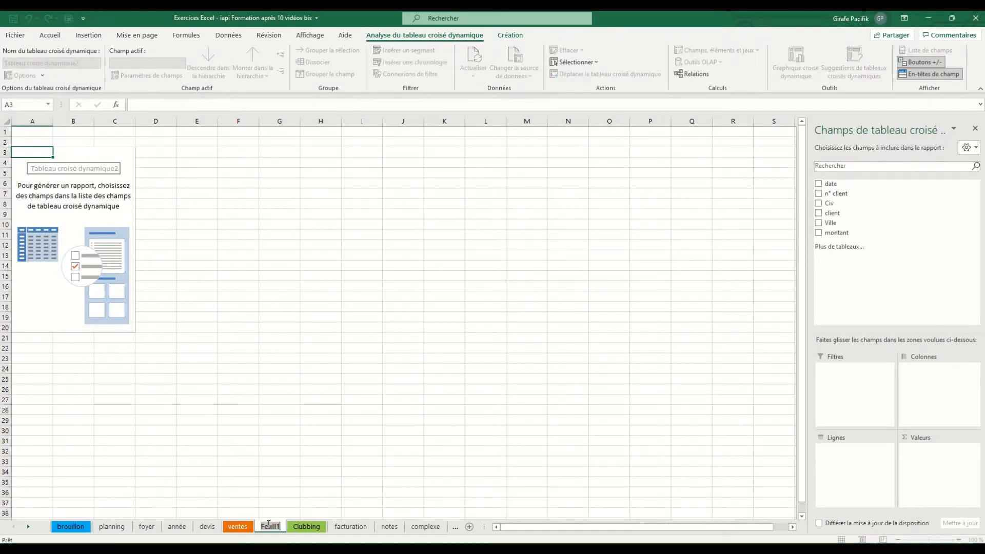
{"action": "type", "text": "tcd"}
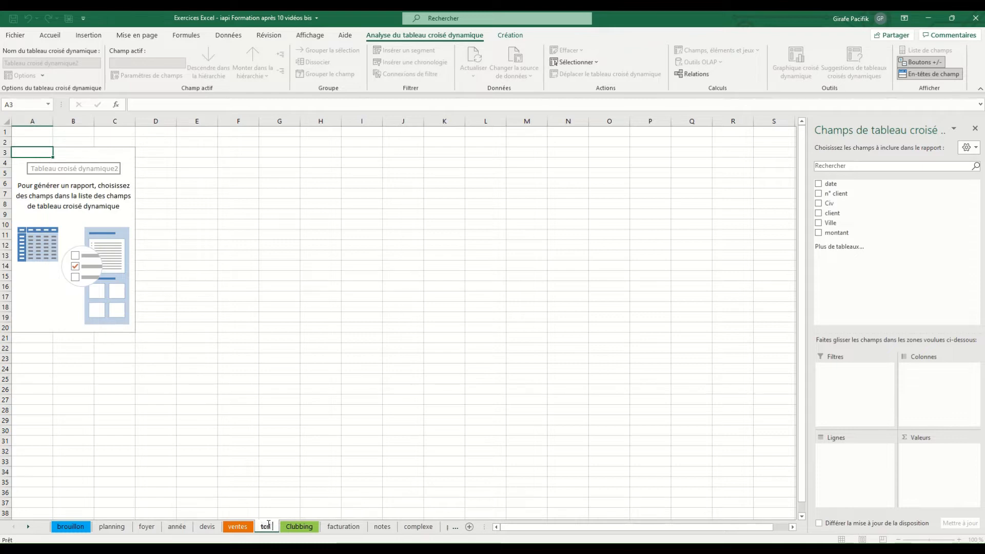
{"action": "type", "text": " club"}
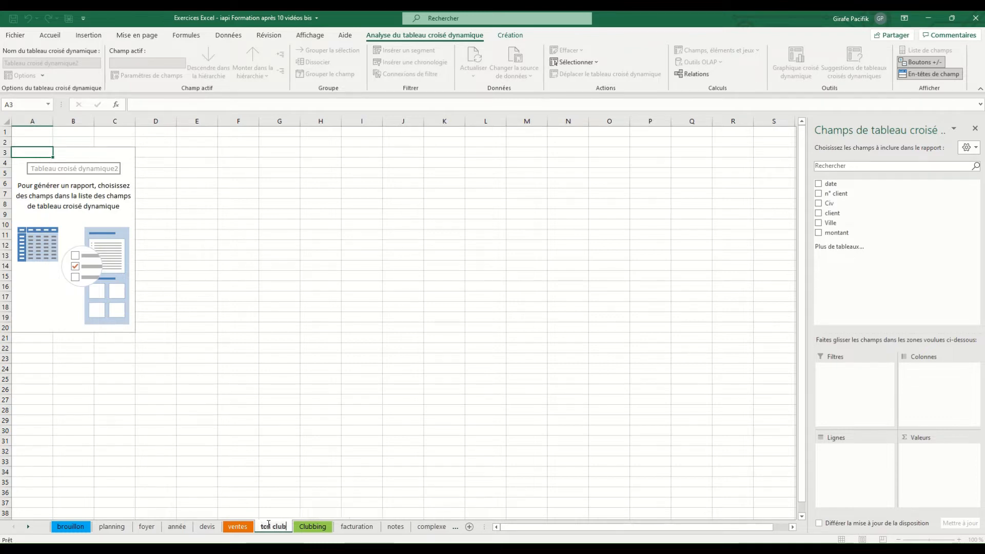
{"action": "key", "text": "Return"}
Examine the analysis and design commands available for the empty pivot table
{"action": "left_click", "coordinate": [61, 184]}
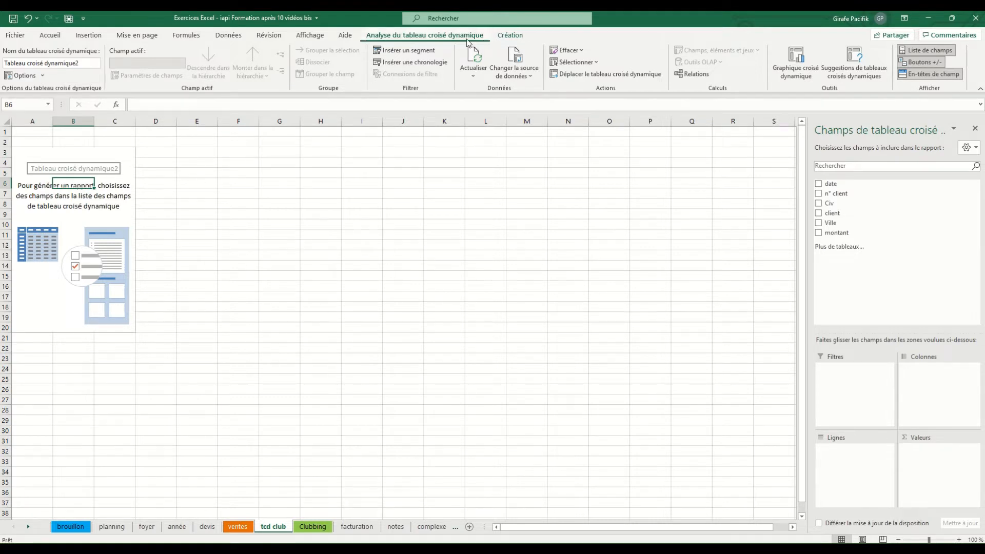
{"action": "left_click", "coordinate": [502, 36]}
{"action": "left_click", "coordinate": [475, 36]}
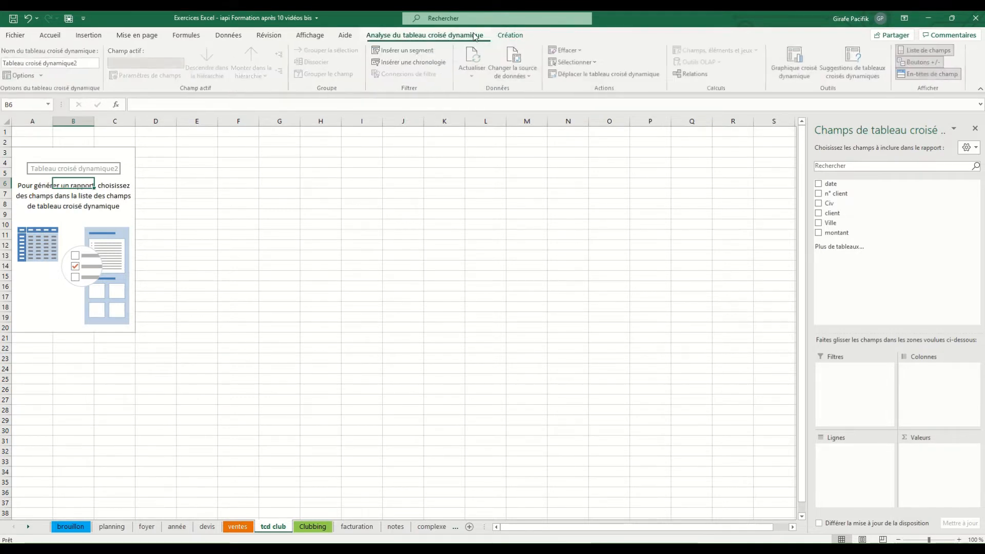
{"action": "left_click", "coordinate": [501, 36]}
{"action": "left_click", "coordinate": [464, 37]}
{"action": "left_click", "coordinate": [509, 35]}
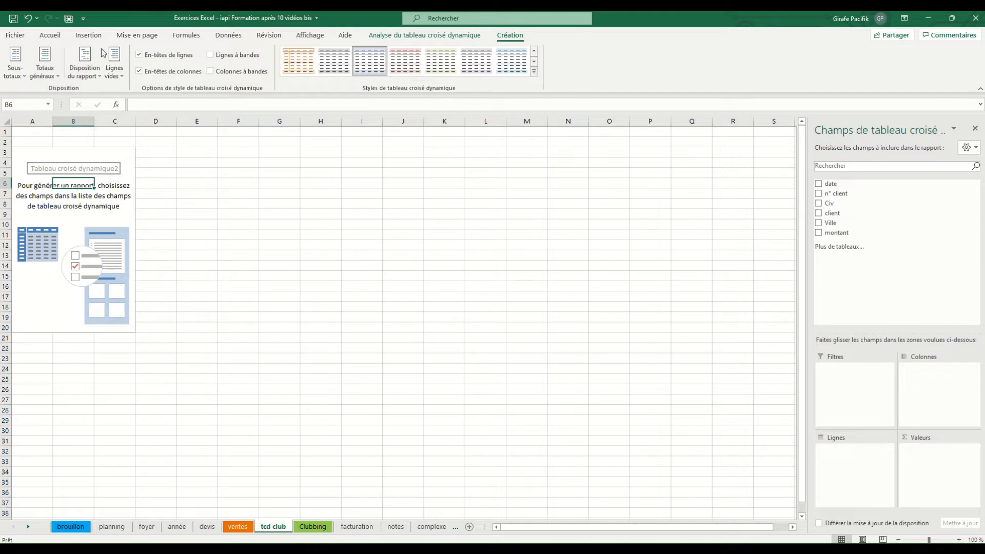
{"action": "left_click", "coordinate": [434, 37]}
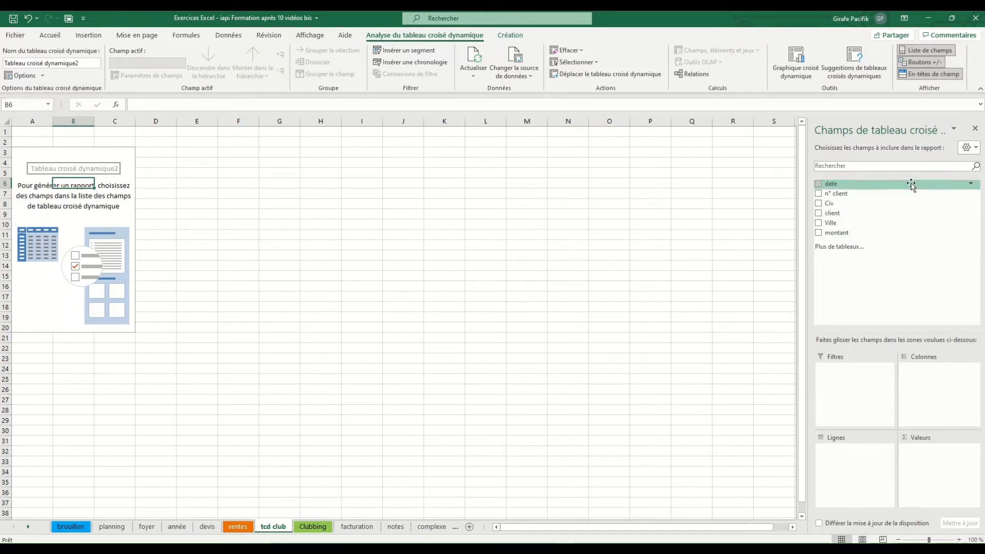
Hide the pivot table's field list and display it again
{"action": "left_click", "coordinate": [975, 129]}
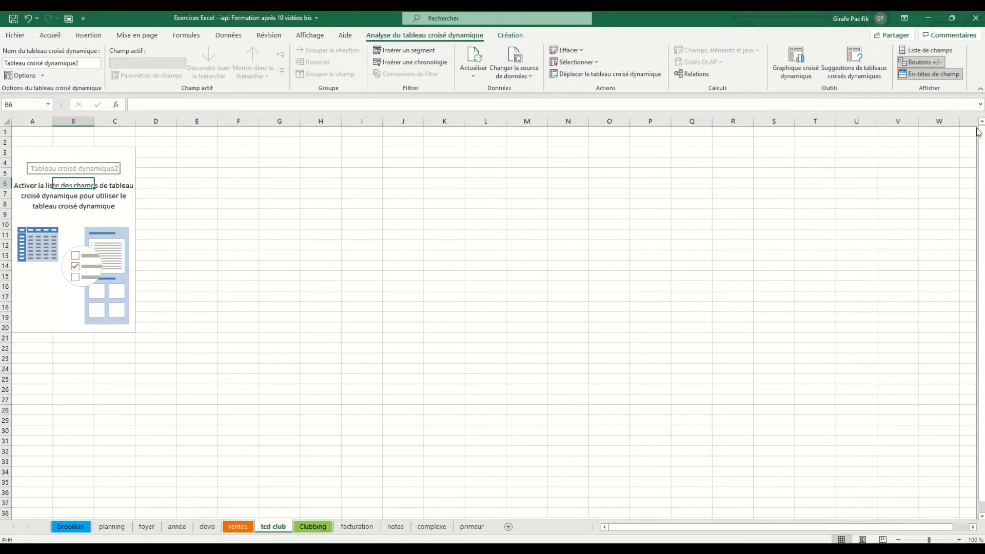
{"action": "right_click", "coordinate": [72, 220]}
{"action": "left_click", "coordinate": [107, 285]}
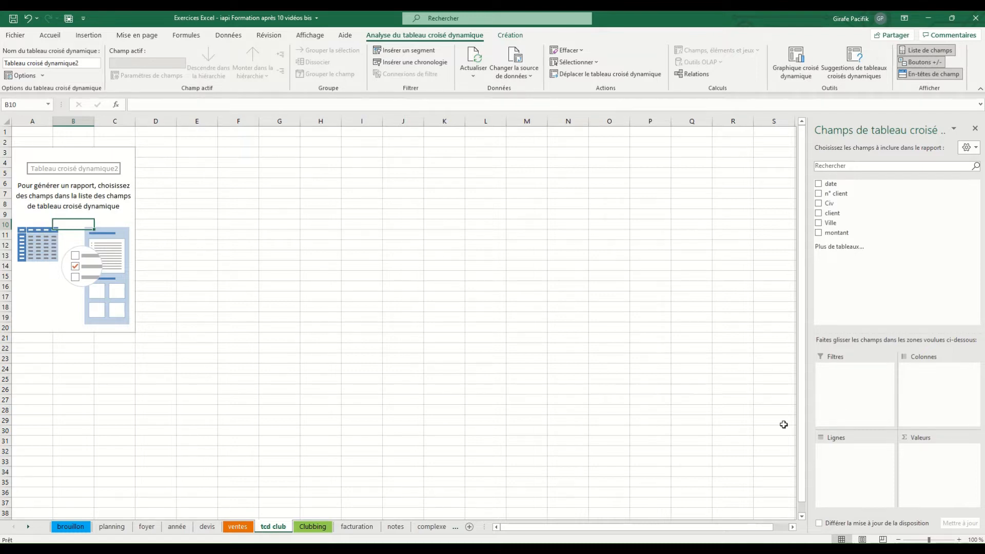
Build the pivot table on the tcd club sheet with client as rows and the sum of montant as values
{"action": "left_click", "coordinate": [312, 527]}
{"action": "scroll", "coordinate": [215, 164], "scroll_direction": "up", "scroll_amount": 1}
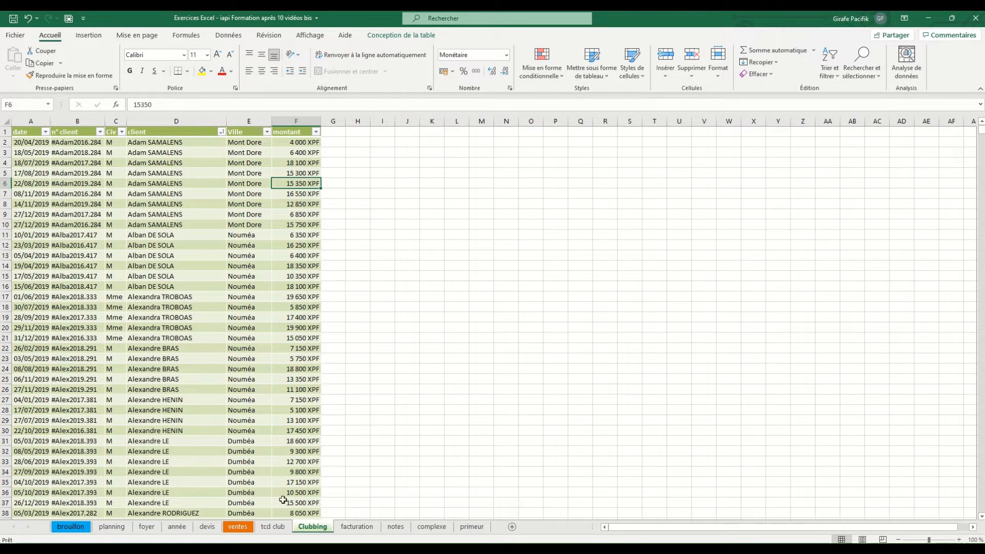
{"action": "left_click", "coordinate": [273, 527]}
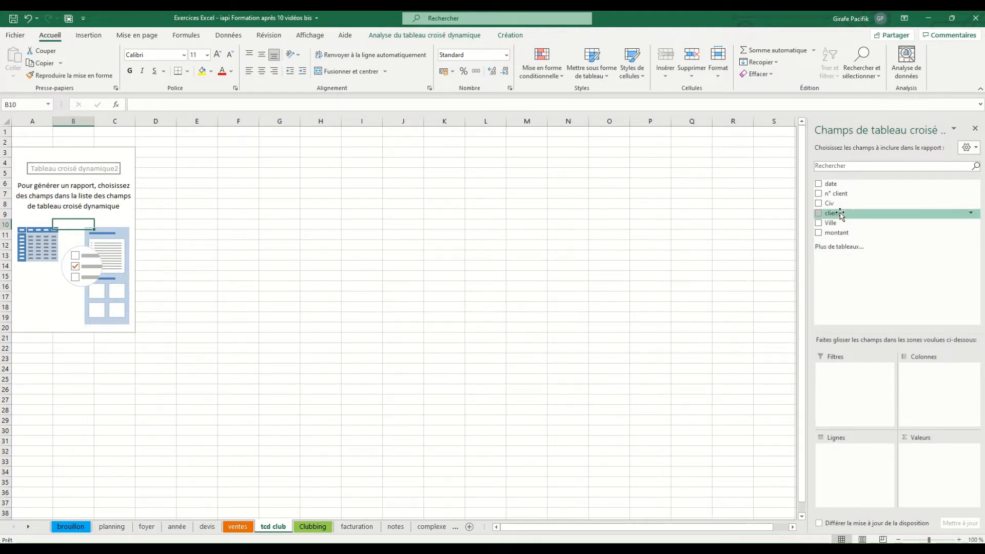
{"action": "left_click_drag", "start_coordinate": [841, 213], "coordinate": [851, 469]}
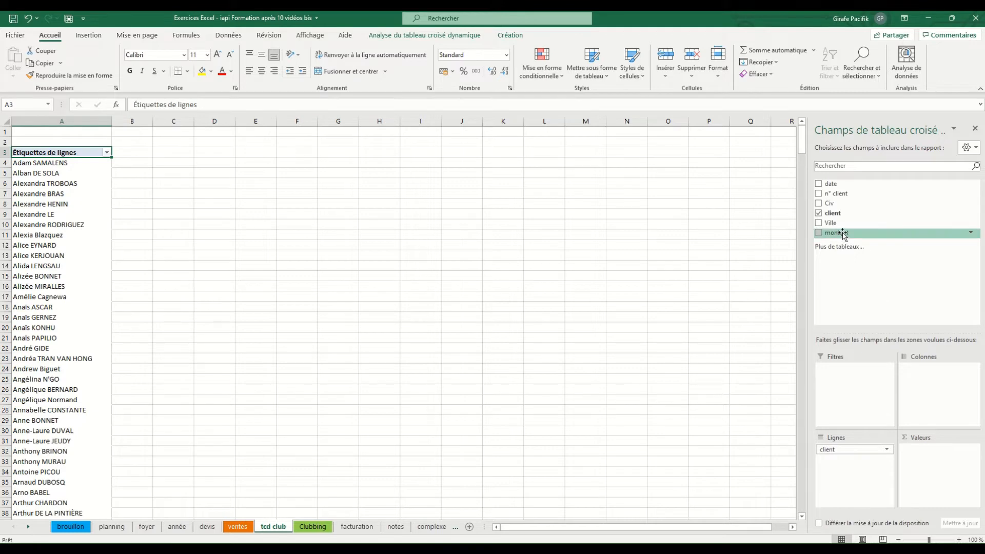
{"action": "left_click_drag", "start_coordinate": [842, 234], "coordinate": [929, 465]}
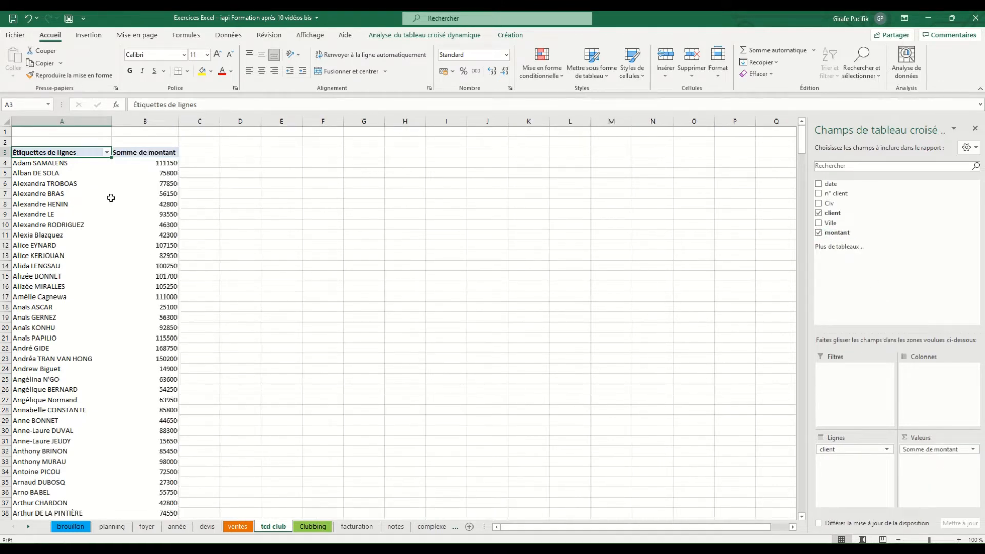
{"action": "left_click", "coordinate": [58, 166]}
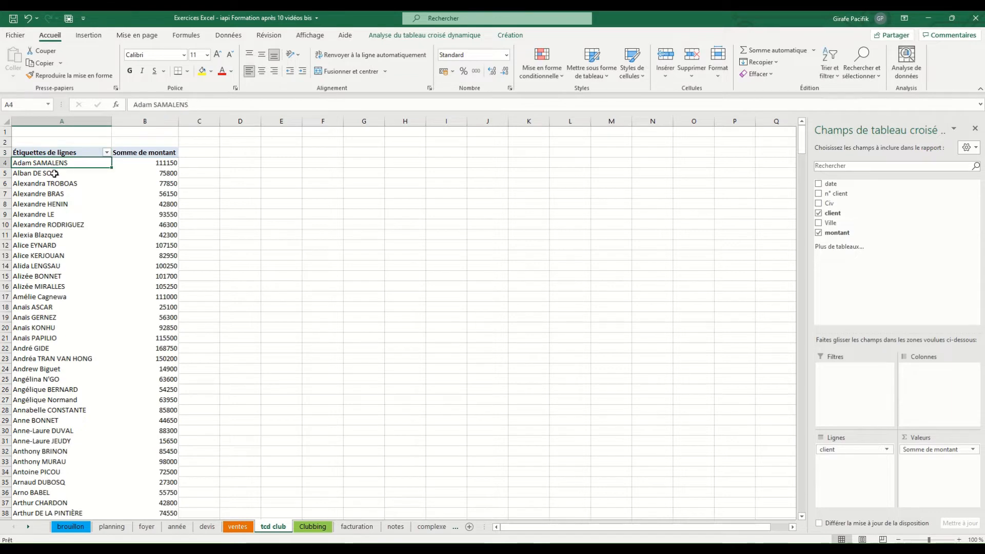
Apply a dark green style to the client pivot table and compare its look with the Clubbing sheet
{"action": "left_click", "coordinate": [55, 174]}
{"action": "left_click", "coordinate": [57, 206]}
{"action": "left_click", "coordinate": [97, 252]}
{"action": "left_click", "coordinate": [144, 221]}
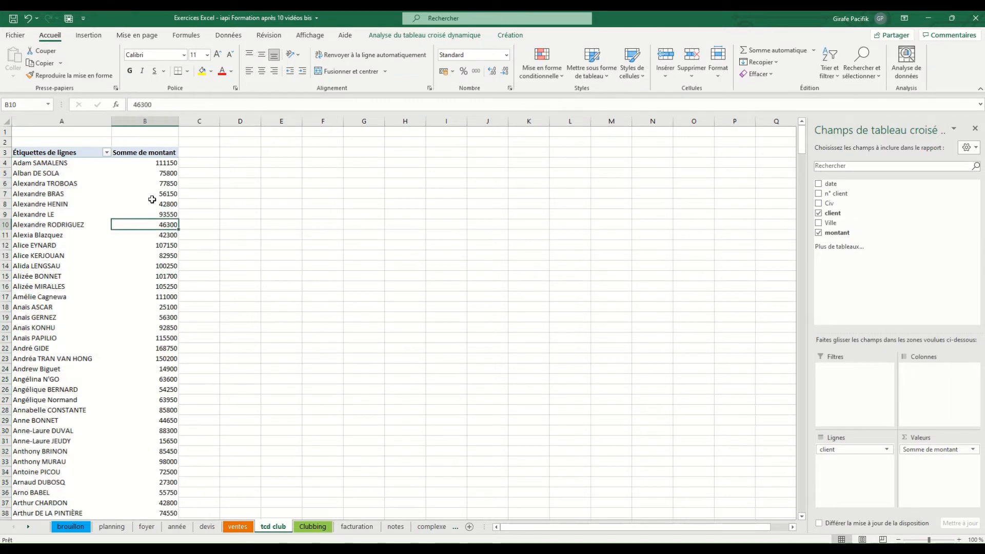
{"action": "left_click", "coordinate": [148, 203]}
{"action": "left_click", "coordinate": [507, 37]}
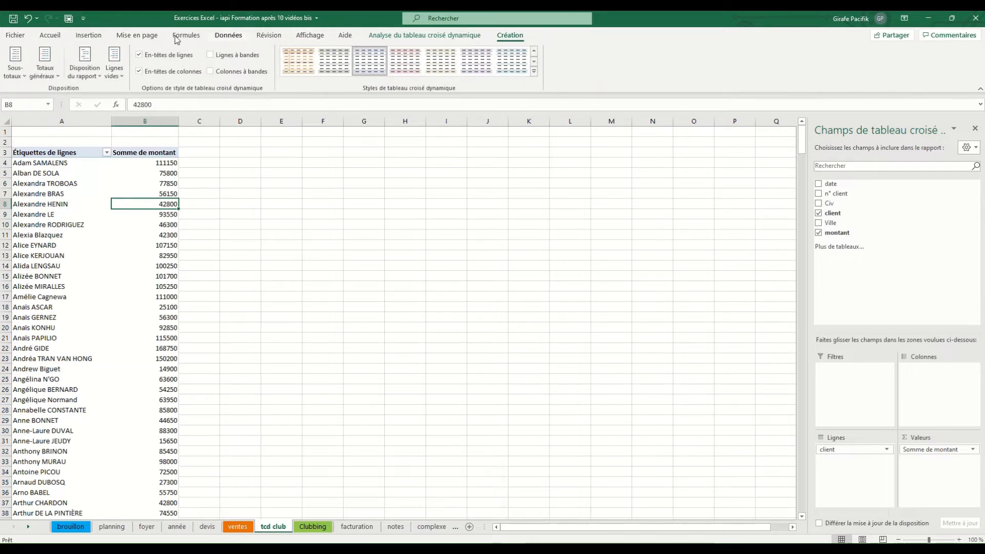
{"action": "left_click", "coordinate": [534, 71]}
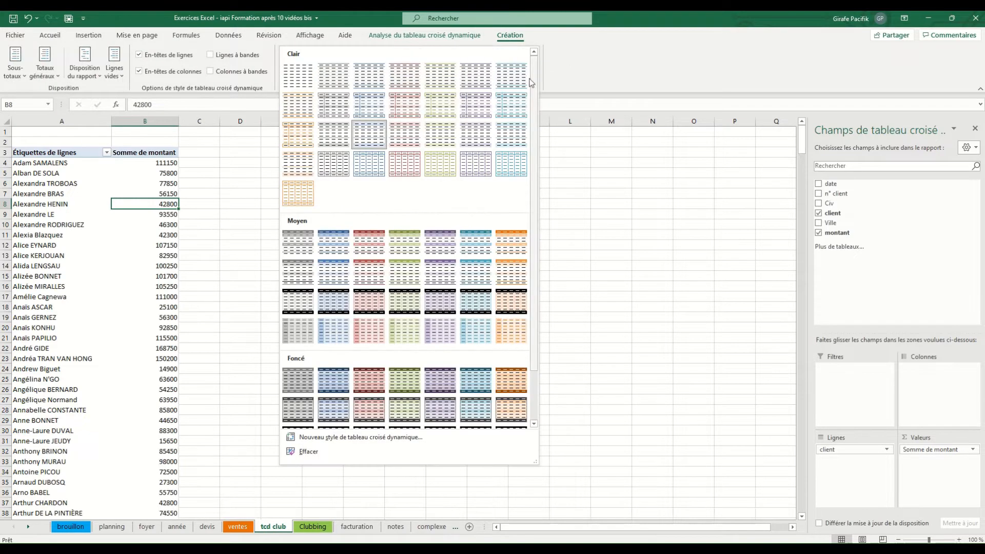
{"action": "left_click", "coordinate": [440, 382]}
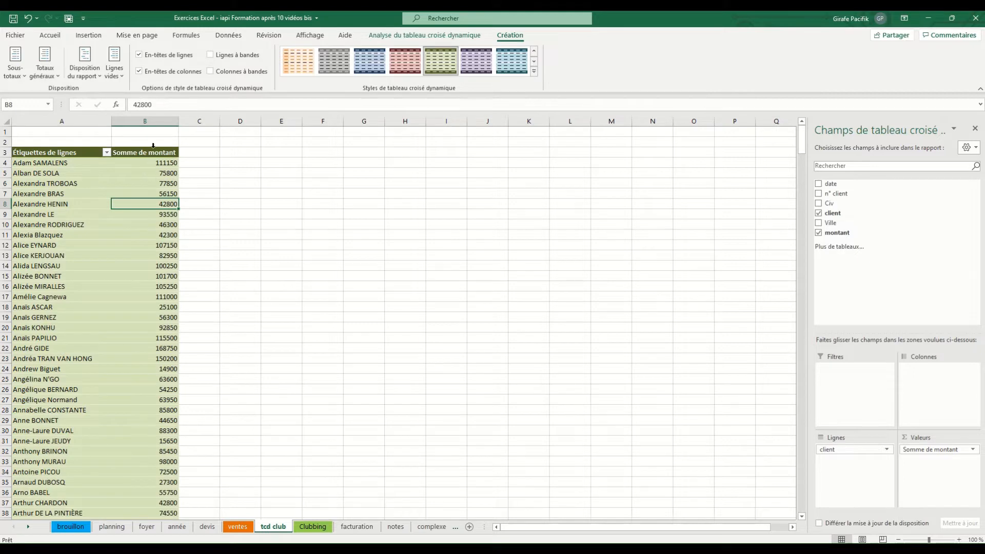
{"action": "left_click", "coordinate": [145, 183]}
{"action": "left_click", "coordinate": [312, 526]}
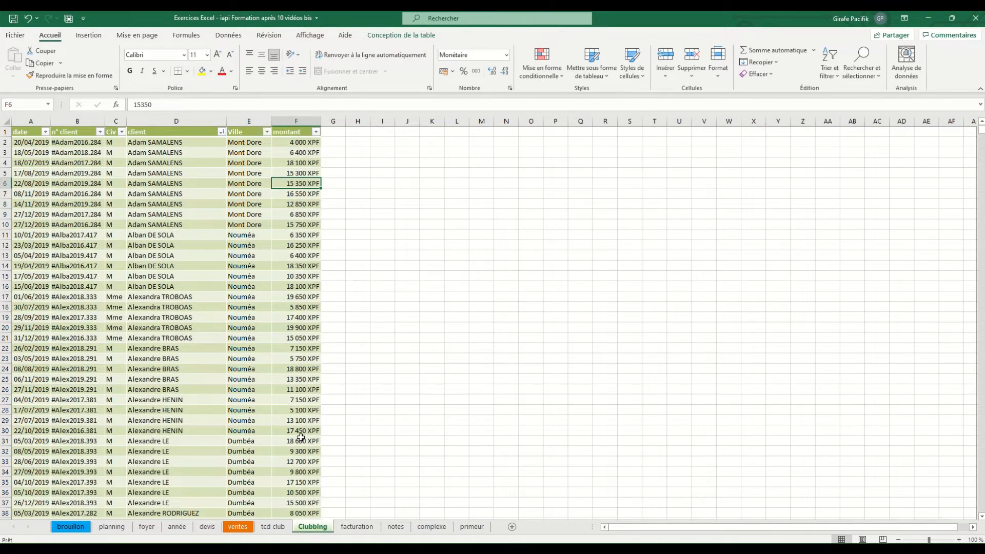
{"action": "left_click", "coordinate": [273, 526]}
{"action": "left_click", "coordinate": [149, 242]}
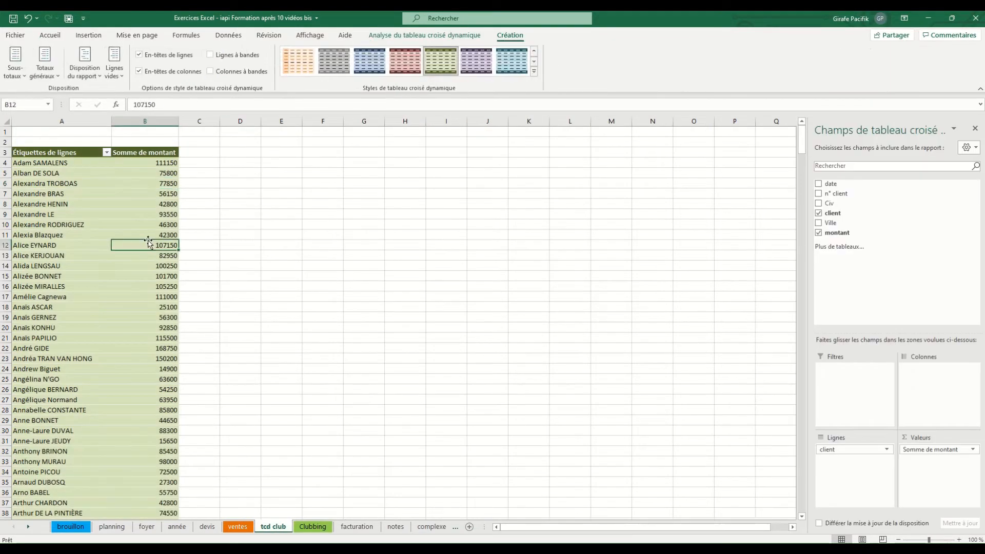
Format the Somme de montant column as Monétaire with 0 decimals and the XPF symbol
{"action": "left_click", "coordinate": [145, 123]}
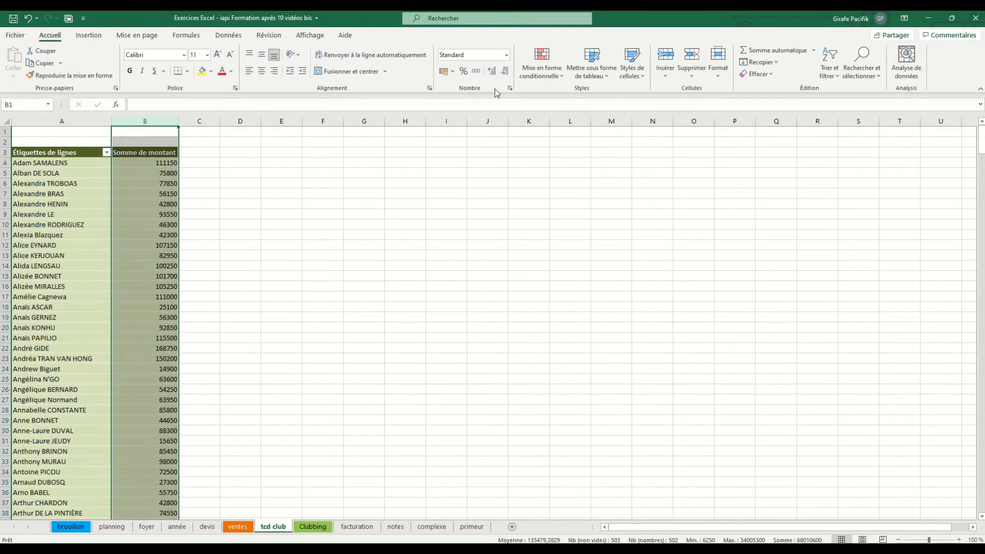
{"action": "left_click", "coordinate": [510, 89]}
{"action": "left_click", "coordinate": [424, 193]}
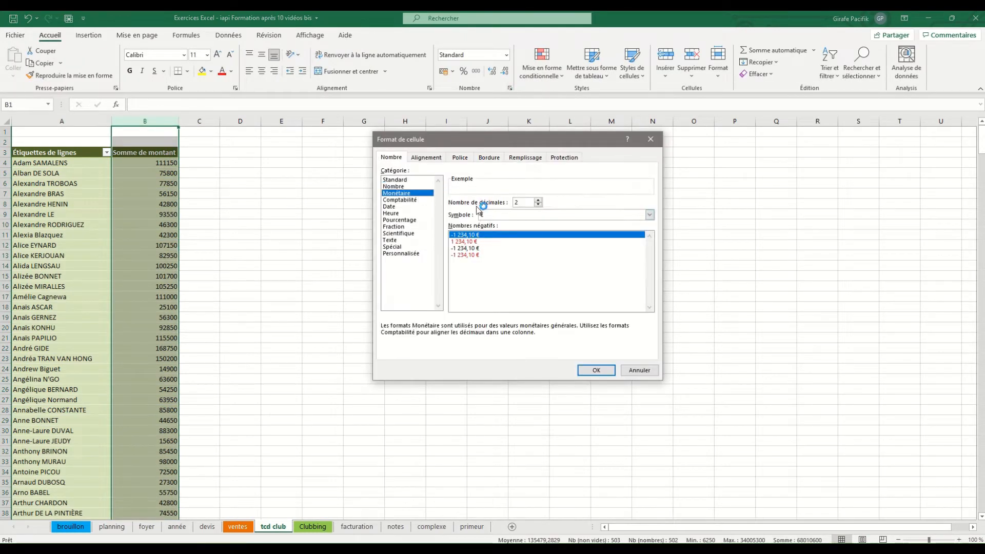
{"action": "double_click", "coordinate": [537, 205]}
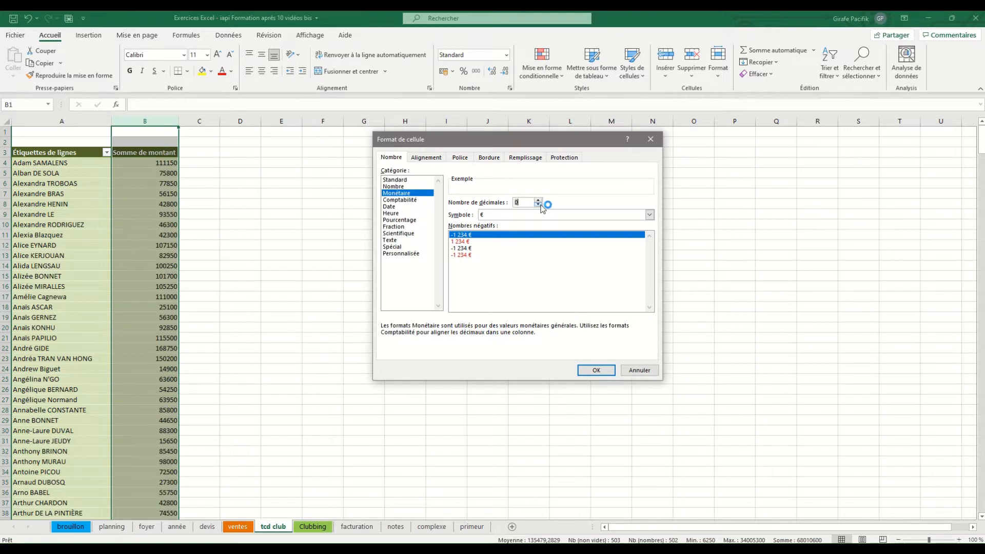
{"action": "left_click", "coordinate": [541, 215]}
{"action": "type", "text": "xpf"}
{"action": "key", "text": "Return"}
{"action": "key", "text": "Return"}
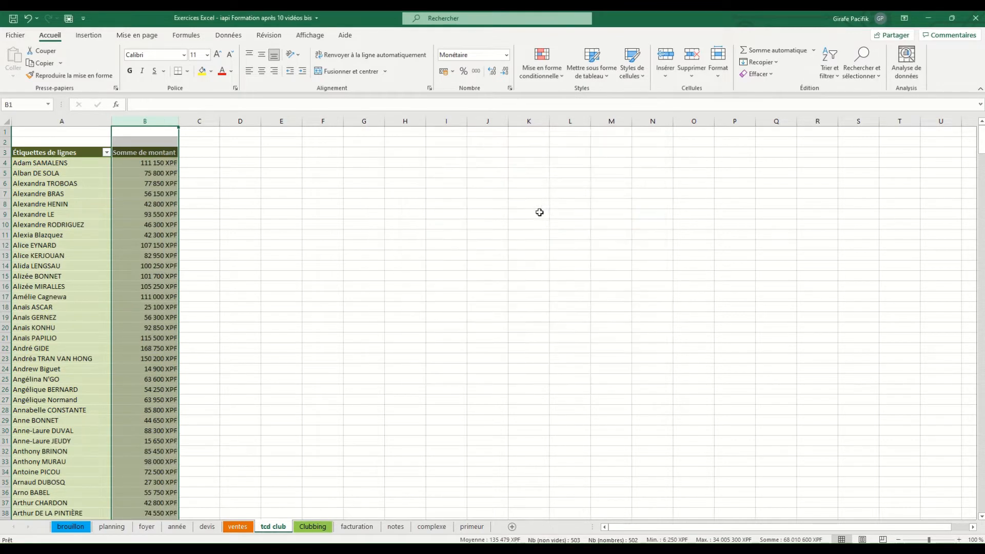
{"action": "left_click", "coordinate": [119, 212]}
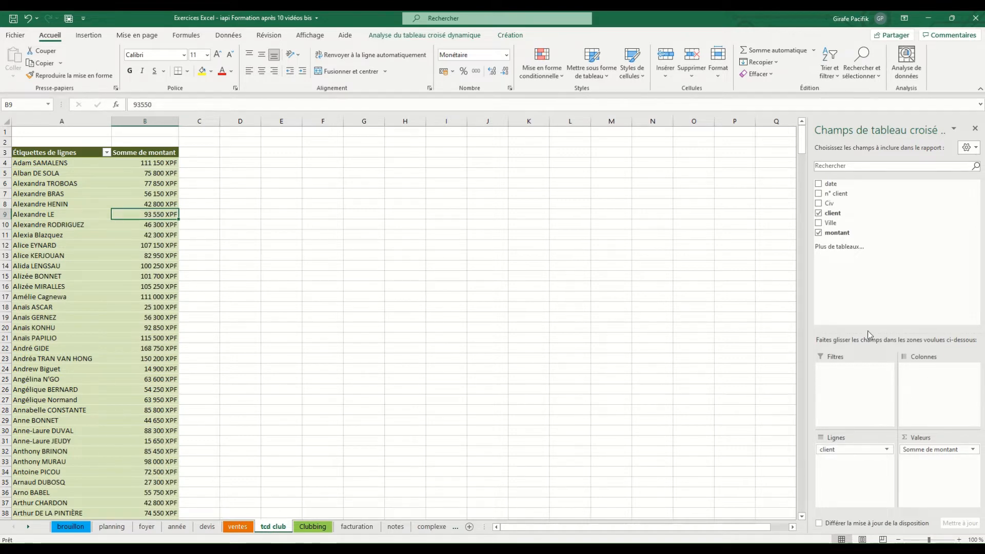
Create a pivot table on a new worksheet from the tab_ventes table of the ventes sheet
{"action": "left_click", "coordinate": [243, 526]}
{"action": "left_click", "coordinate": [391, 341]}
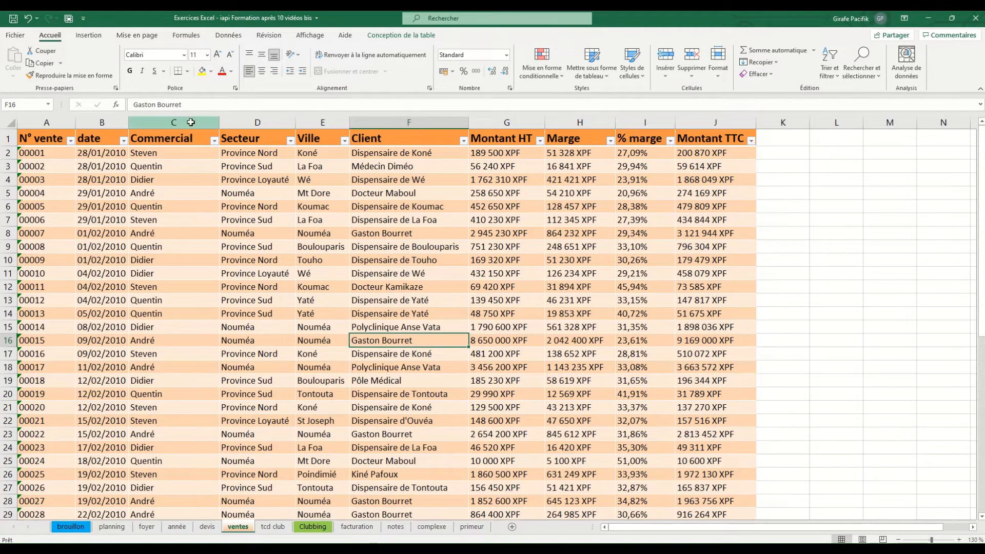
{"action": "left_click_drag", "start_coordinate": [191, 122], "coordinate": [233, 123]}
{"action": "left_click", "coordinate": [249, 183]}
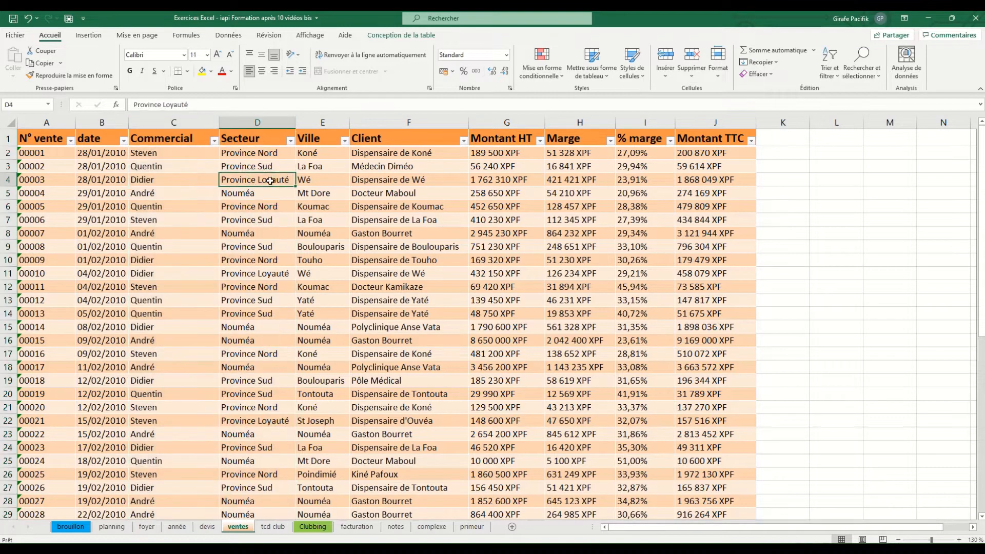
{"action": "left_click", "coordinate": [401, 34]}
{"action": "left_click", "coordinate": [138, 52]}
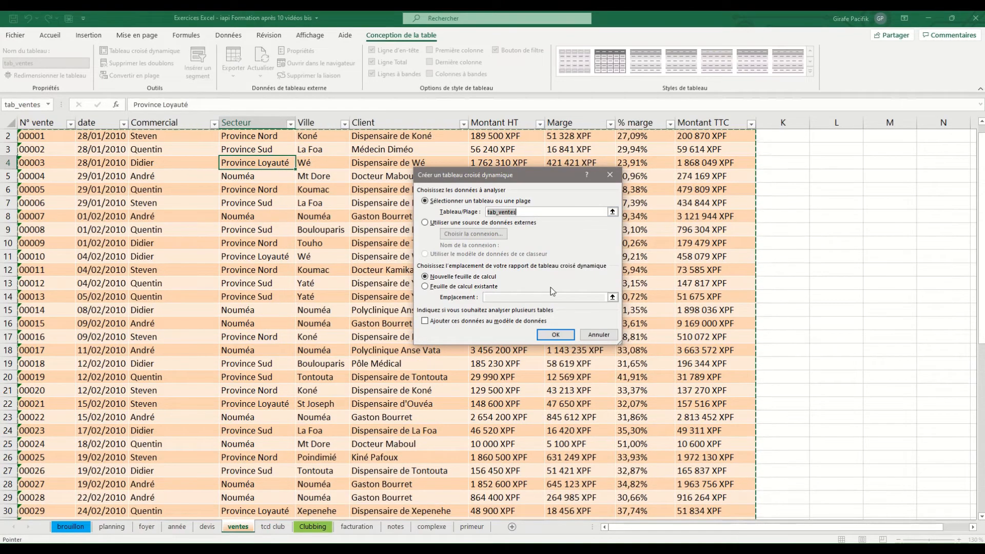
{"action": "left_click", "coordinate": [555, 335]}
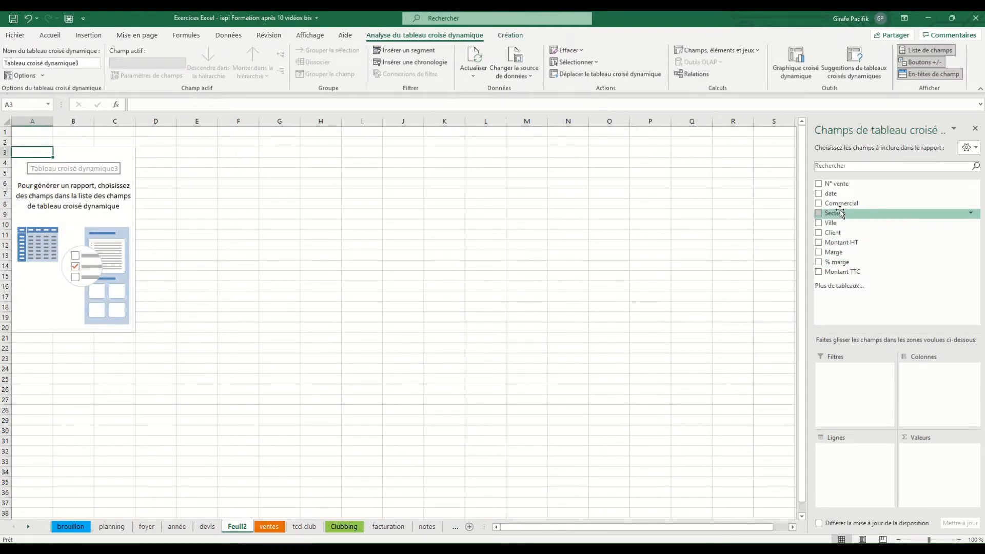
Build the sales pivot table with Commercial and Secteur as rows and the sum of Montant HT as values
{"action": "left_click_drag", "start_coordinate": [842, 203], "coordinate": [852, 458]}
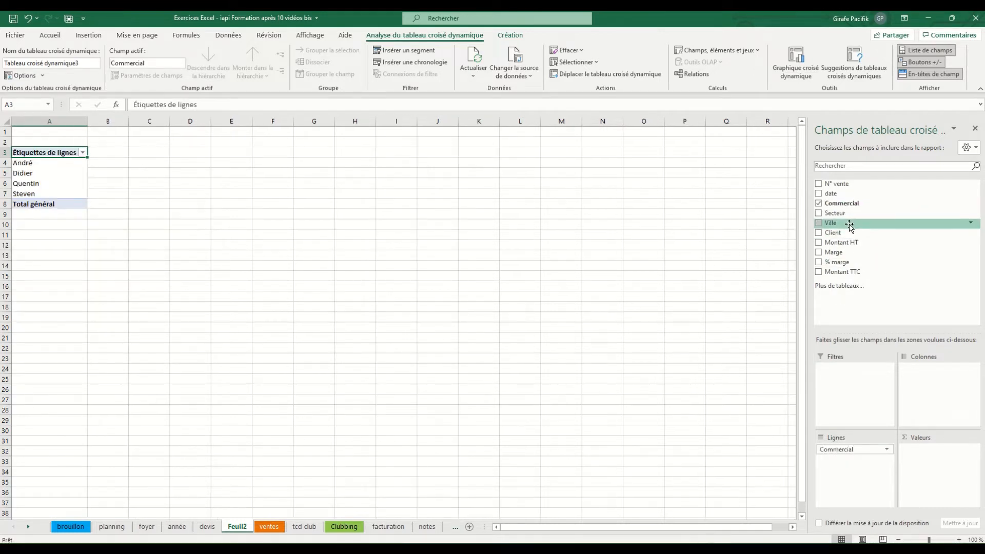
{"action": "left_click_drag", "start_coordinate": [845, 213], "coordinate": [867, 484]}
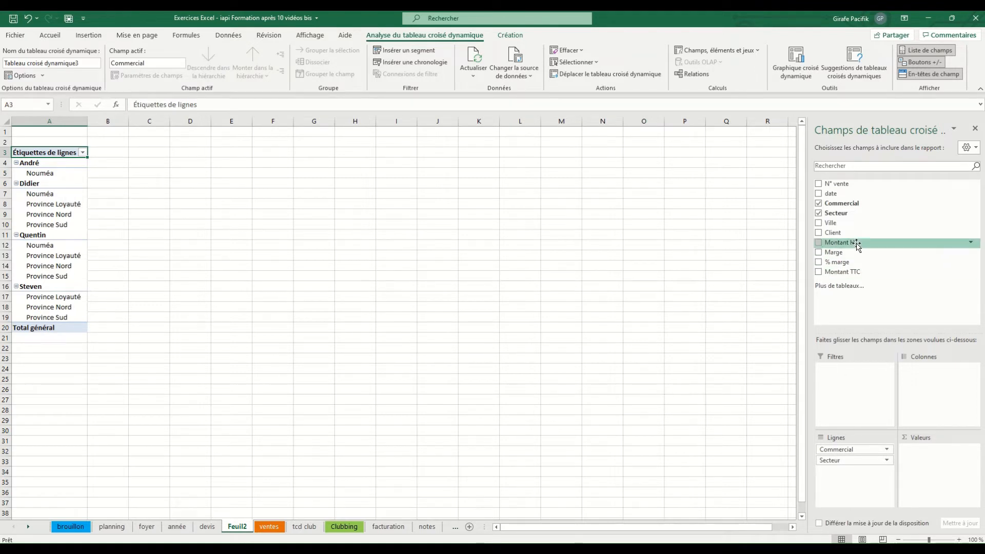
{"action": "left_click_drag", "start_coordinate": [855, 243], "coordinate": [947, 461]}
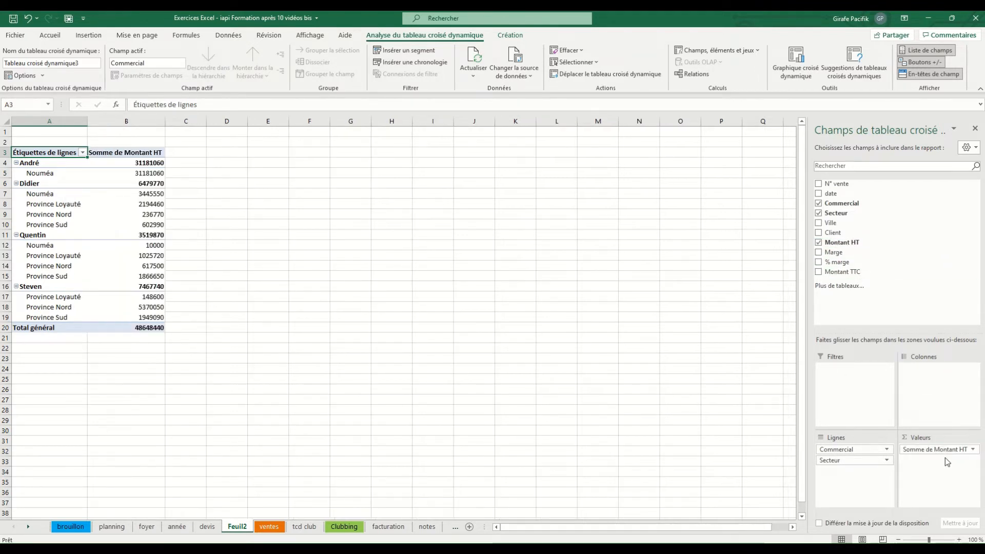
Format the Somme de Montant HT column as Monétaire with 0 decimals and the XPF symbol
{"action": "left_click", "coordinate": [126, 121]}
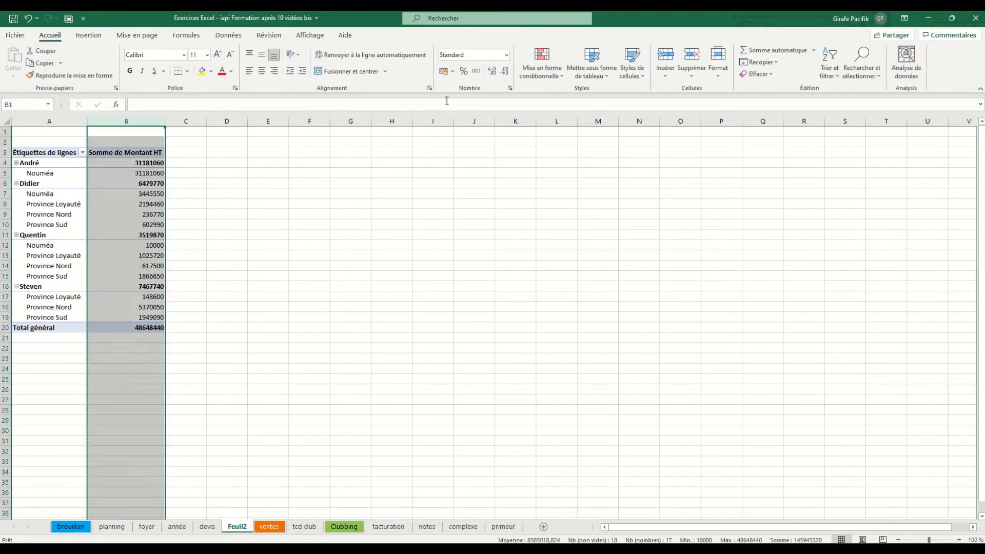
{"action": "left_click", "coordinate": [509, 88]}
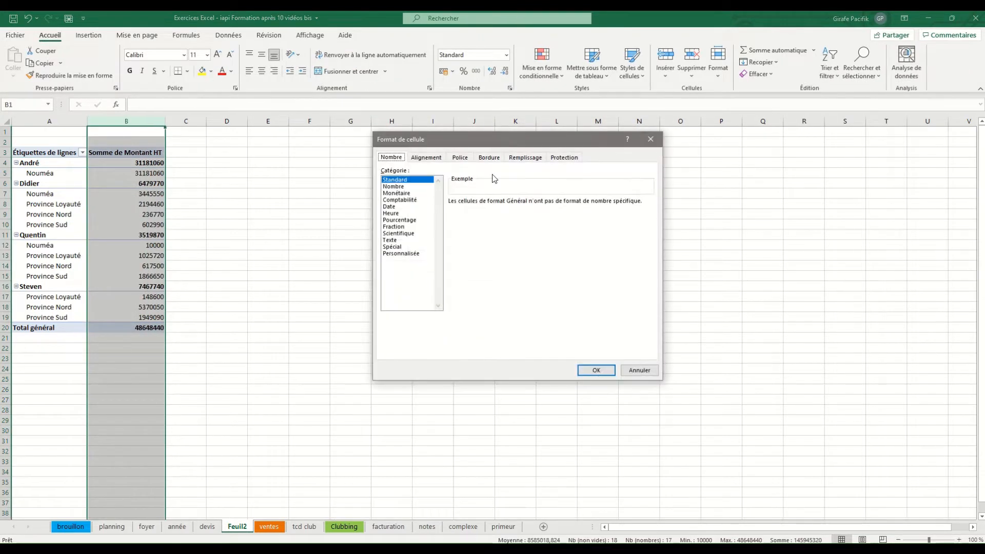
{"action": "left_click", "coordinate": [418, 193]}
{"action": "double_click", "coordinate": [538, 205]}
{"action": "left_click", "coordinate": [540, 215]}
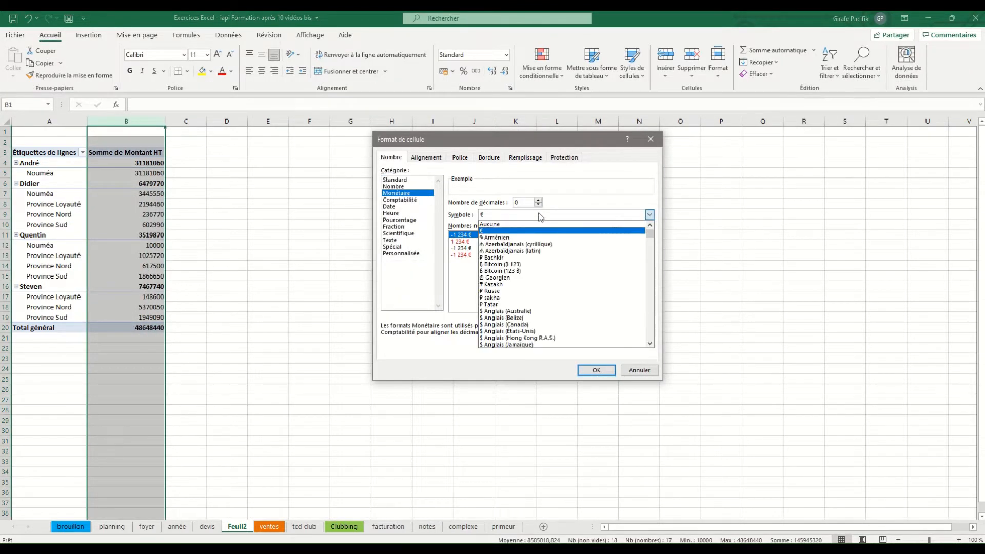
{"action": "type", "text": "xpf"}
{"action": "key", "text": "Return"}
{"action": "key", "text": "Return"}
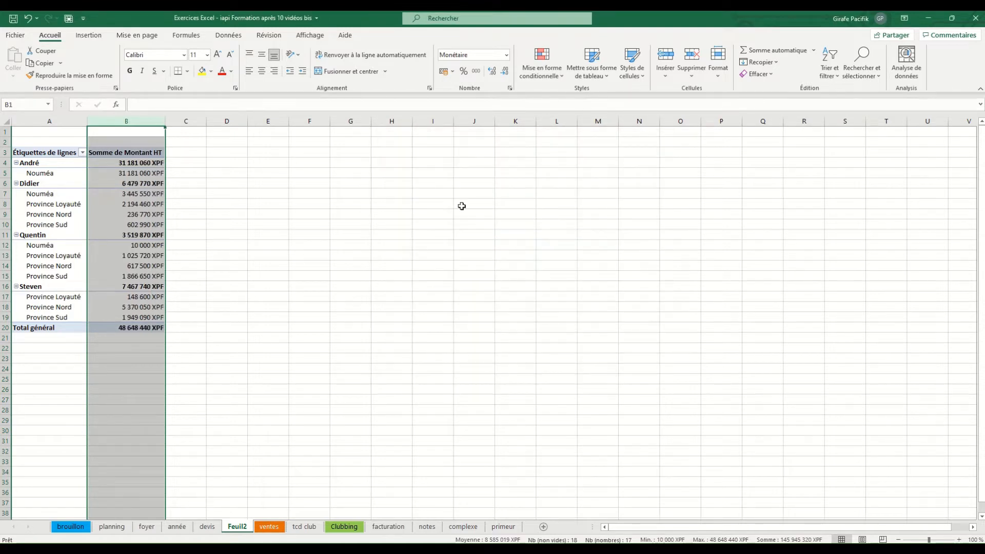
Apply the dark orange style with black header and total rows to the sales pivot table
{"action": "left_click", "coordinate": [142, 192]}
{"action": "left_click", "coordinate": [525, 38]}
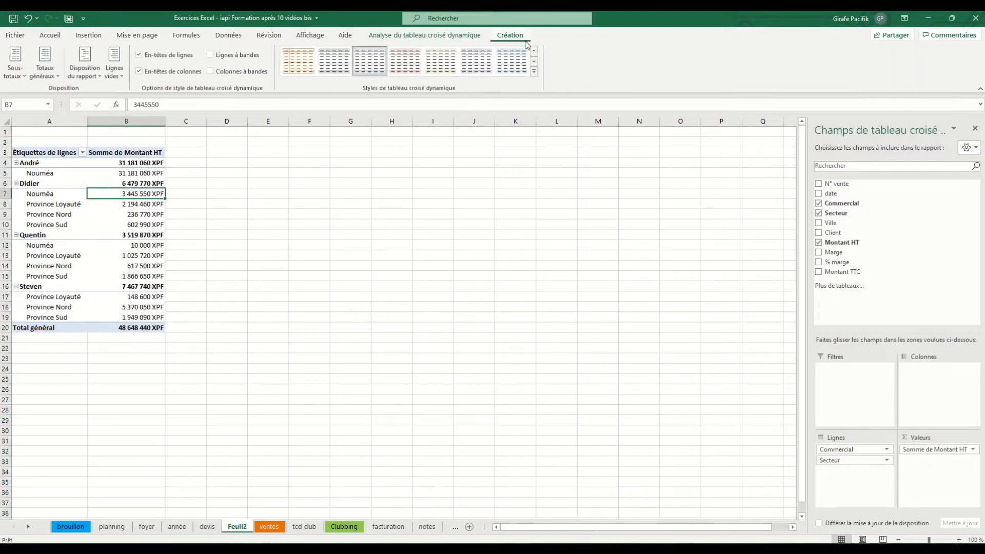
{"action": "left_click", "coordinate": [535, 75]}
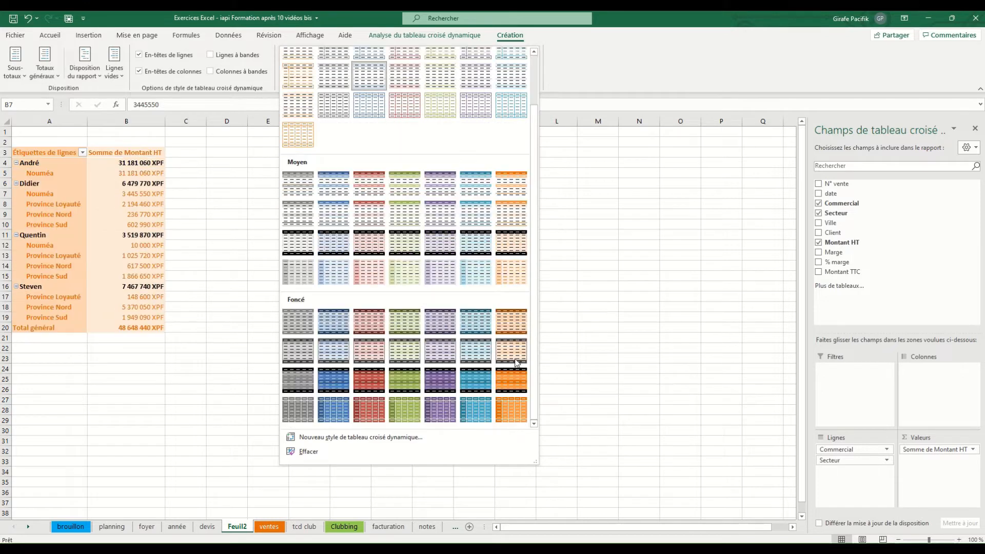
{"action": "left_click", "coordinate": [521, 378]}
{"action": "left_click", "coordinate": [135, 235]}
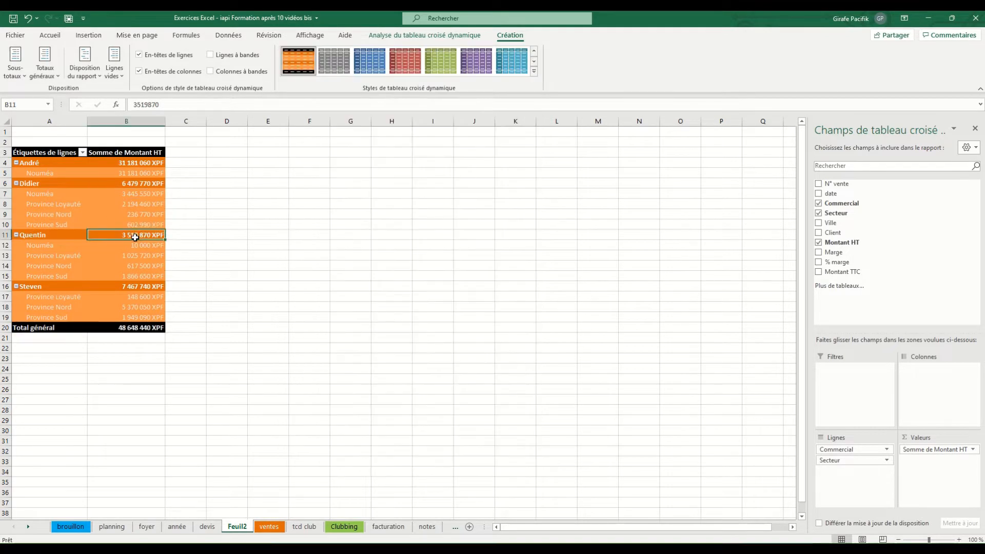
{"action": "scroll", "coordinate": [136, 236], "scroll_direction": "up", "scroll_amount": 2}
{"action": "left_click", "coordinate": [138, 242]}
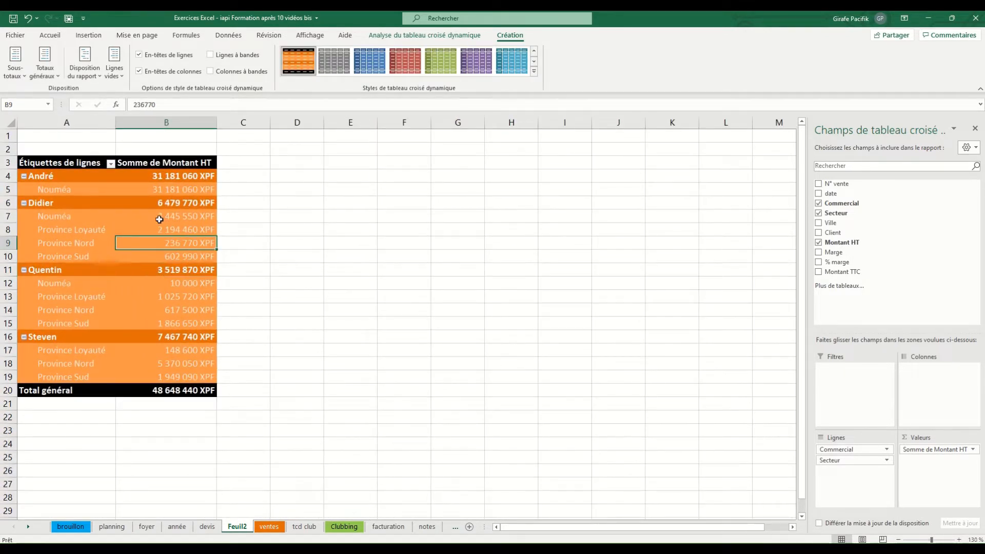
{"action": "left_click", "coordinate": [158, 216]}
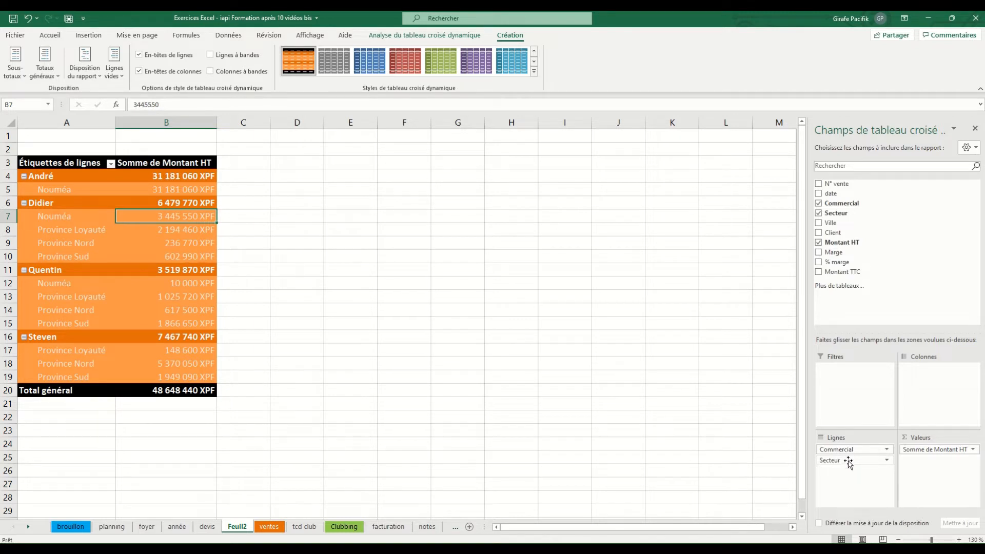
Move the Secteur field from the rows to the columns, and remove it from the sales pivot table after viewing the layout
{"action": "left_click_drag", "start_coordinate": [848, 461], "coordinate": [932, 392]}
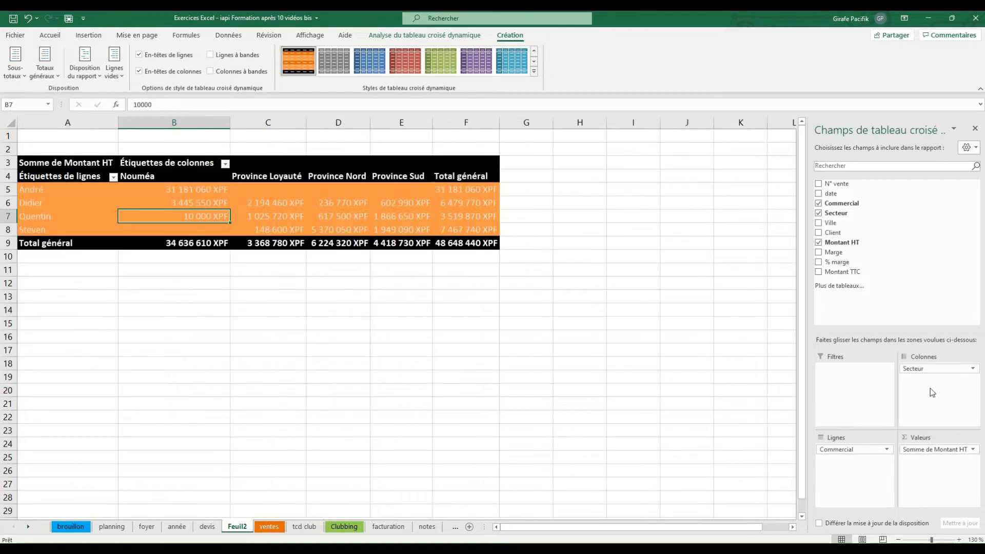
{"action": "left_click", "coordinate": [325, 217]}
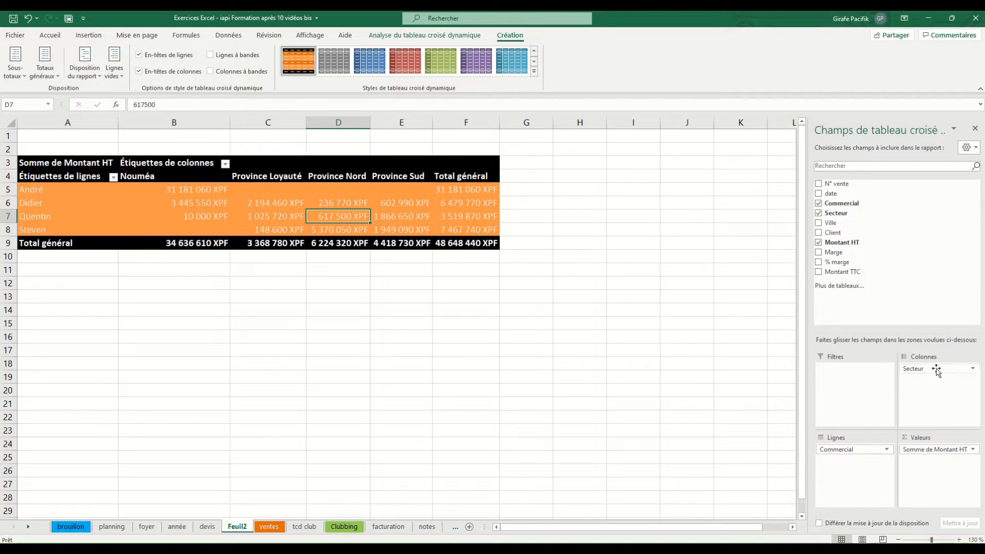
{"action": "left_click_drag", "start_coordinate": [929, 369], "coordinate": [734, 408]}
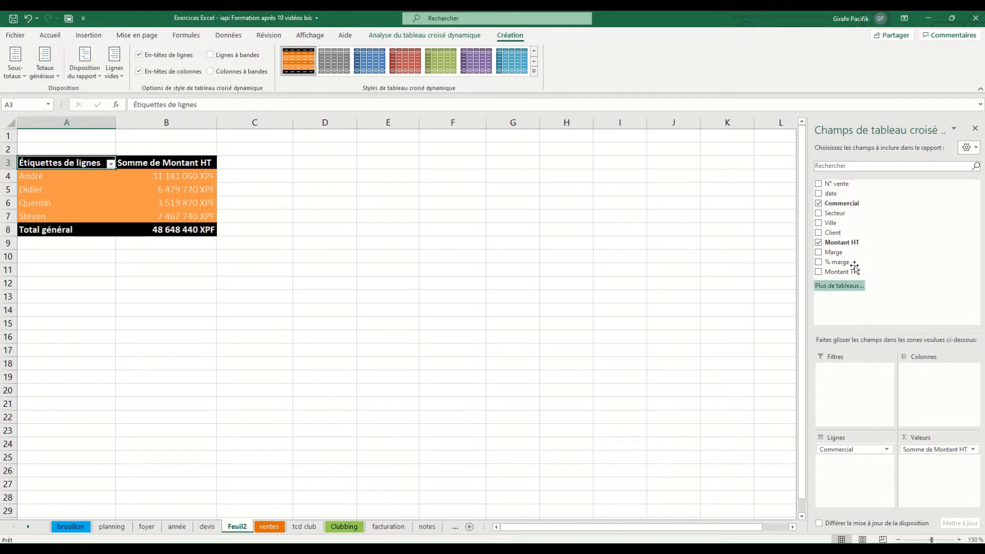
Add Secteur as the report filter of the sales pivot table and filter it on Nouméa
{"action": "left_click_drag", "start_coordinate": [846, 267], "coordinate": [854, 346]}
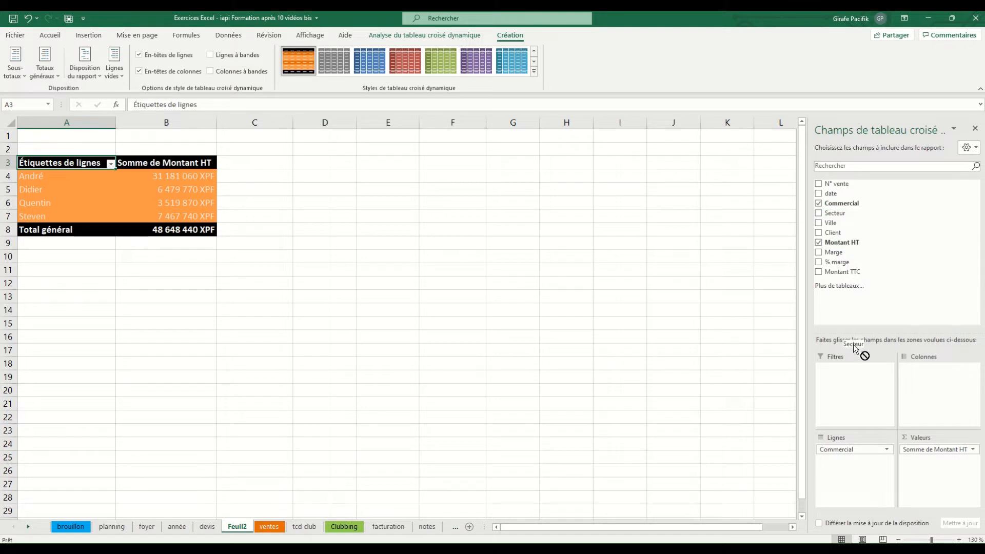
{"action": "left_click_drag", "start_coordinate": [853, 387], "coordinate": [854, 387]}
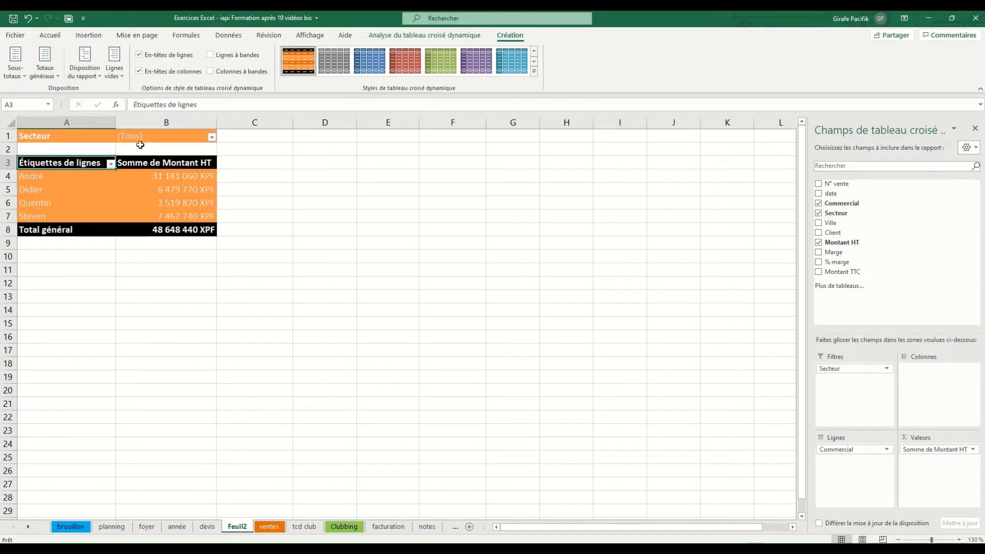
{"action": "left_click", "coordinate": [212, 137]}
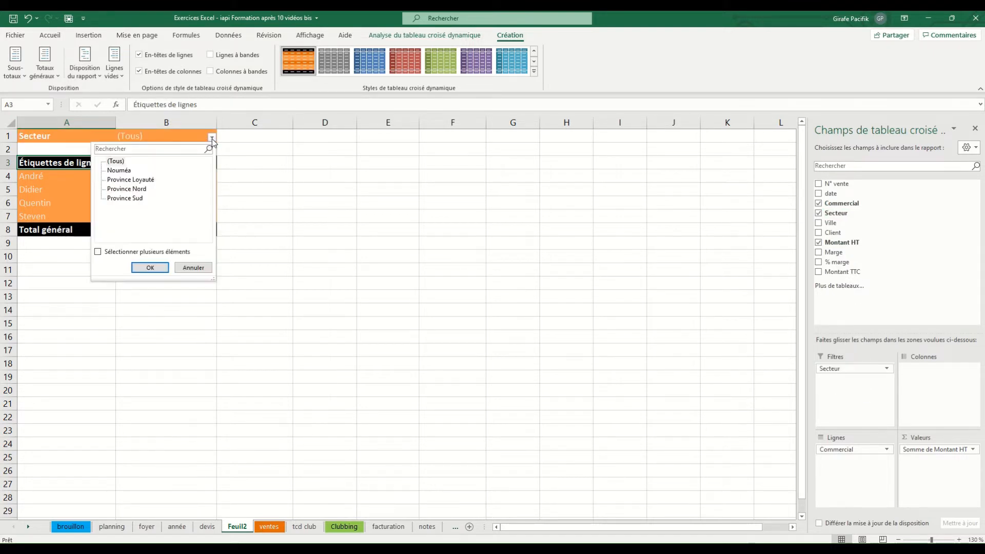
{"action": "left_click", "coordinate": [128, 171]}
{"action": "left_click", "coordinate": [151, 267]}
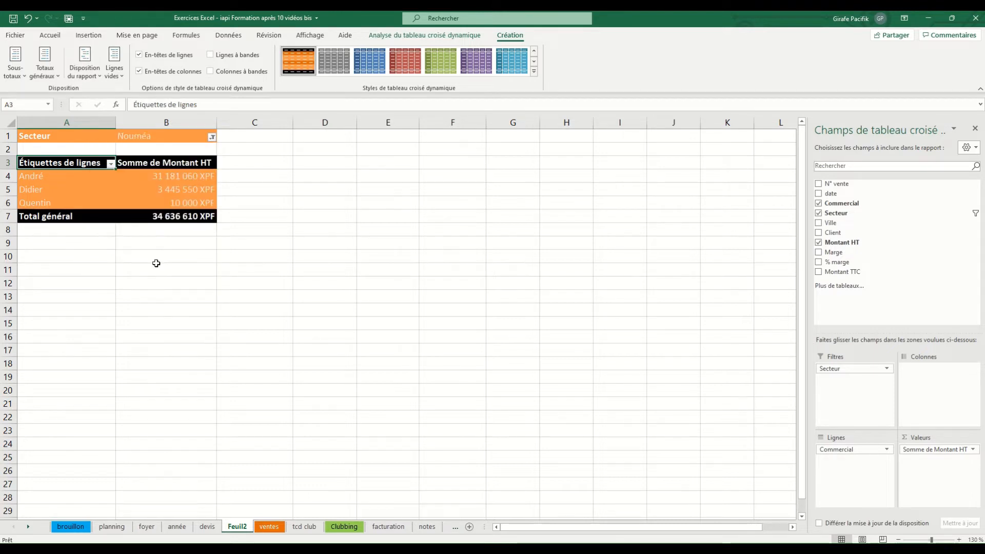
Filter the Secteur report filter on Province Nord, then allow multiple items and add Province Sud
{"action": "left_click", "coordinate": [212, 137]}
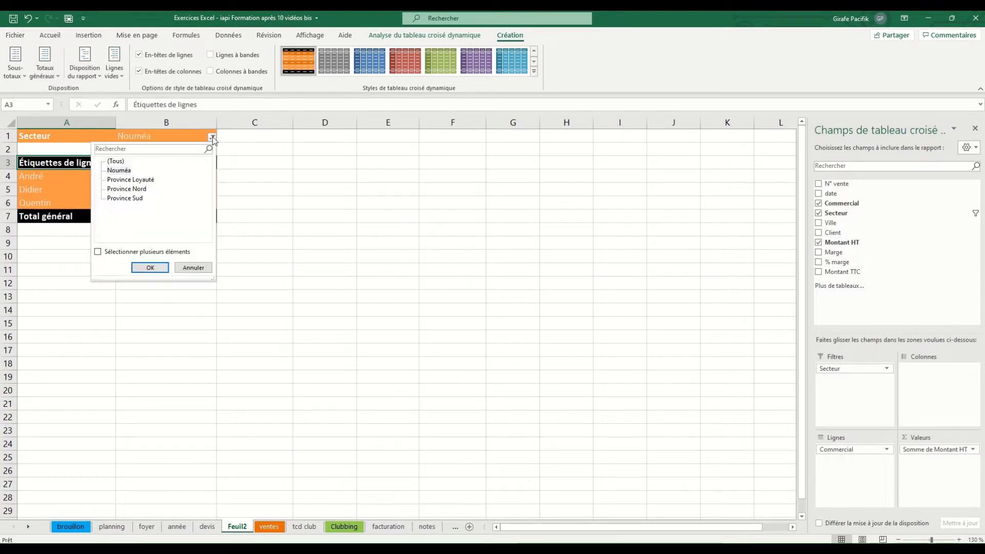
{"action": "left_click", "coordinate": [136, 190]}
{"action": "left_click", "coordinate": [154, 267]}
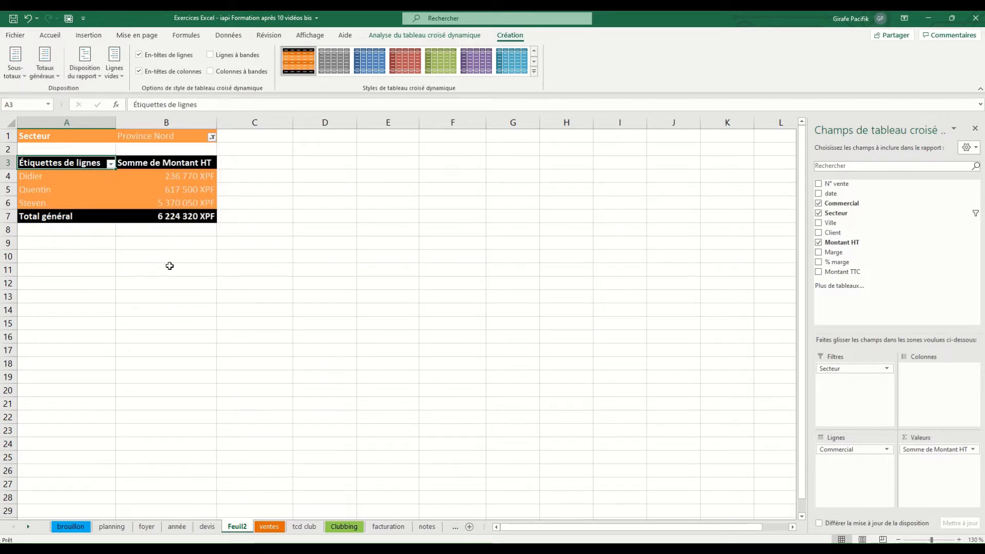
{"action": "left_click", "coordinate": [212, 138]}
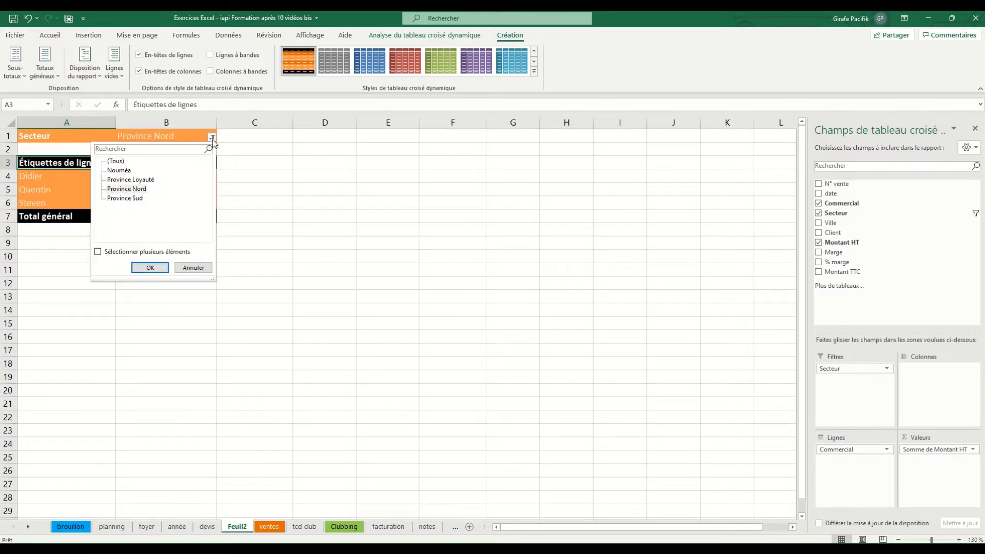
{"action": "left_click", "coordinate": [98, 252]}
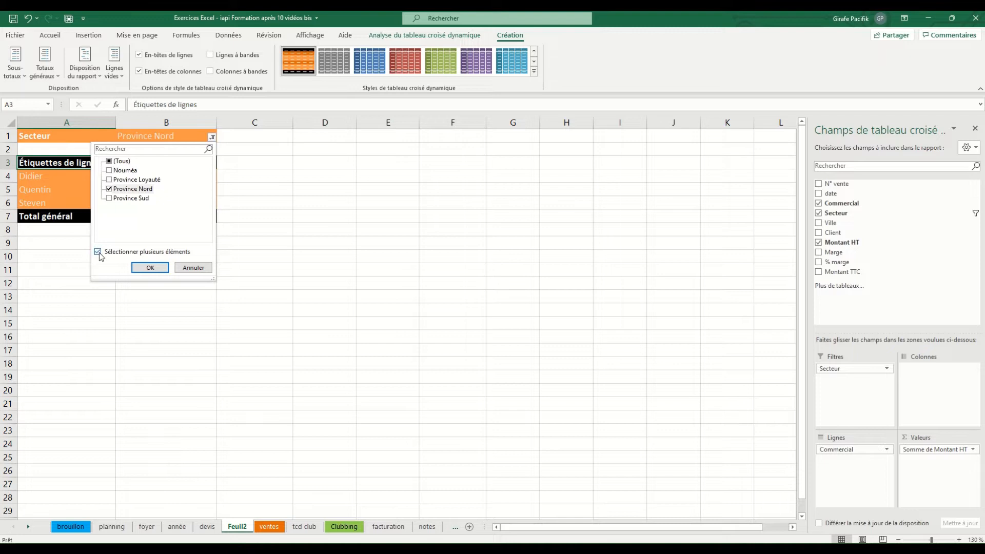
{"action": "left_click", "coordinate": [110, 199]}
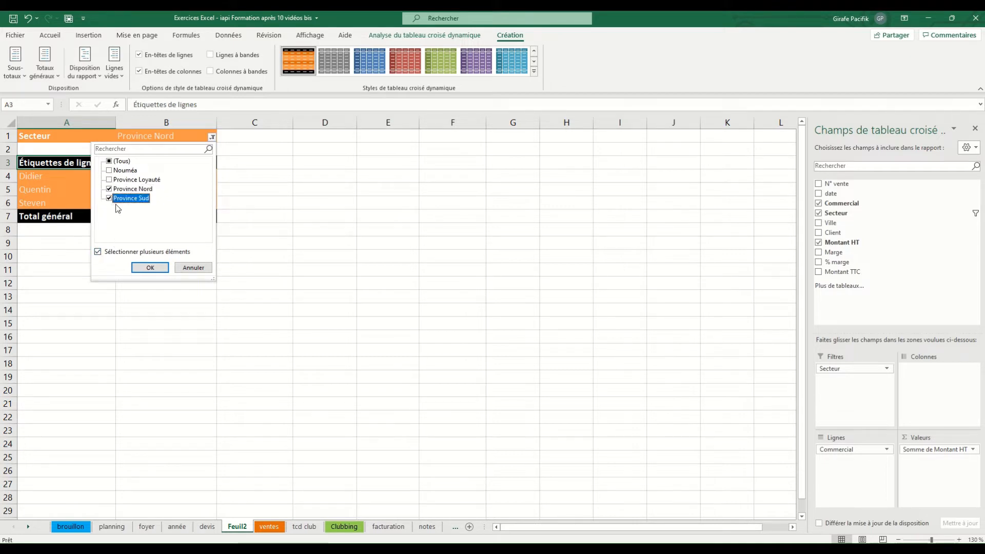
{"action": "left_click", "coordinate": [150, 267]}
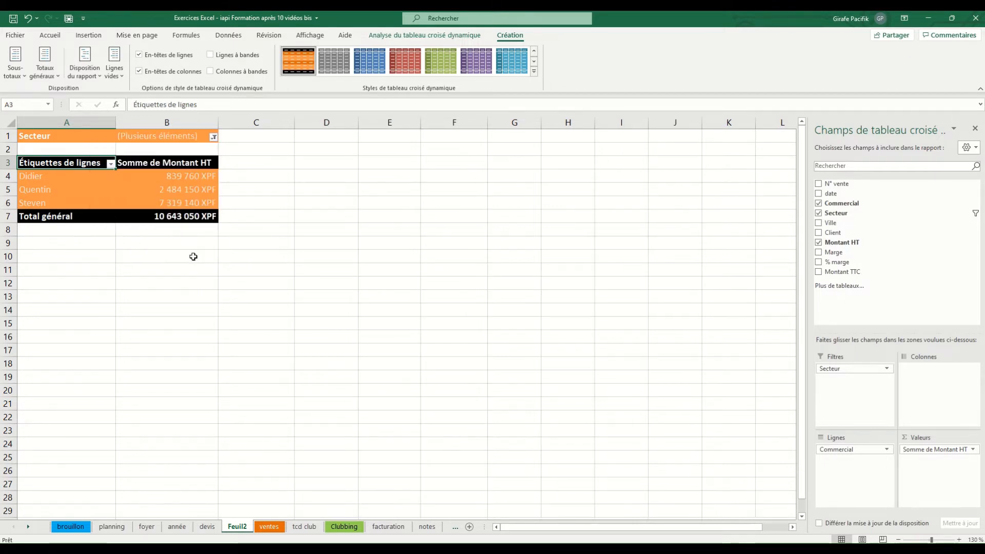
Reset the Secteur report filter to (Tous) and remove the Secteur field from the filters of the sales pivot table
{"action": "left_click", "coordinate": [213, 137]}
{"action": "left_click", "coordinate": [122, 162]}
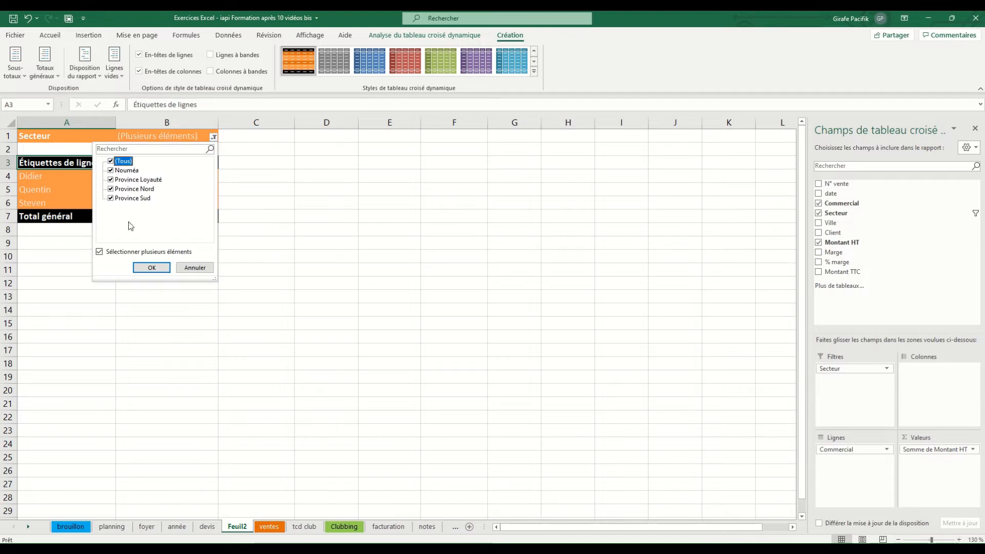
{"action": "left_click", "coordinate": [151, 267]}
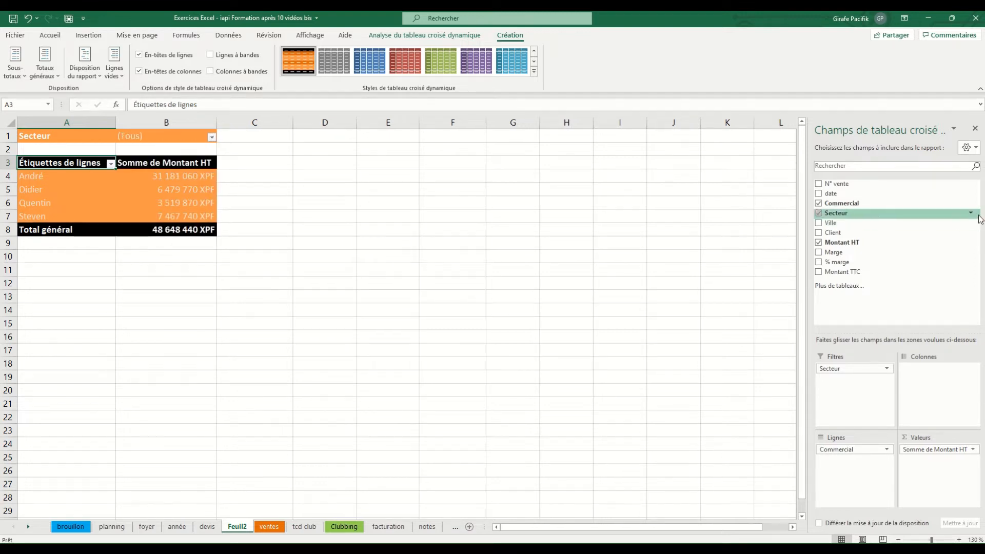
{"action": "left_click", "coordinate": [971, 215]}
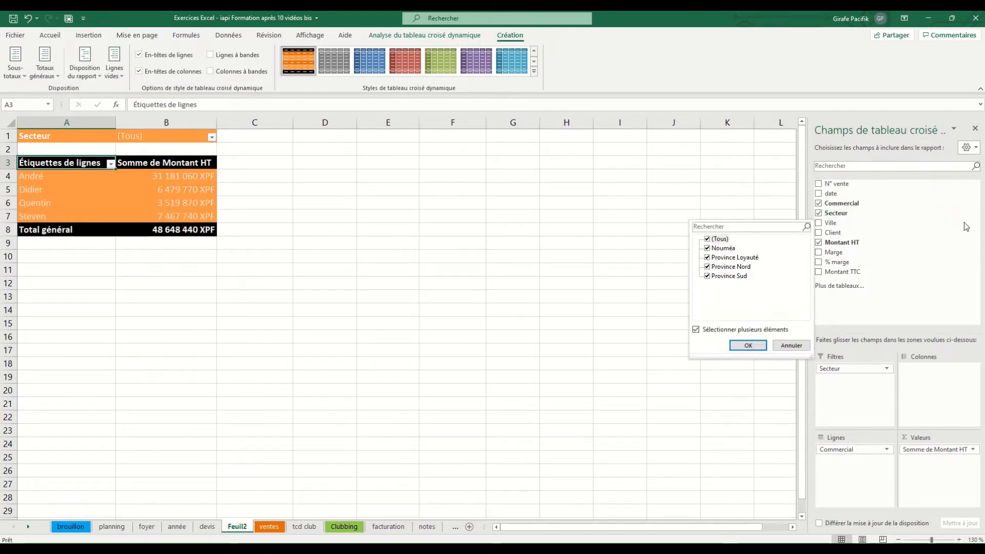
{"action": "left_click", "coordinate": [787, 345]}
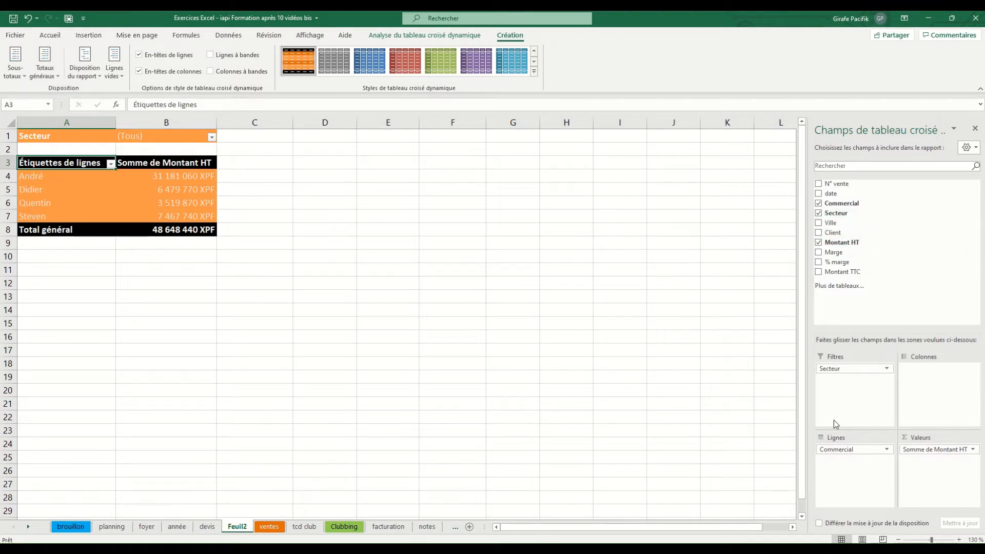
{"action": "left_click_drag", "start_coordinate": [863, 369], "coordinate": [655, 308]}
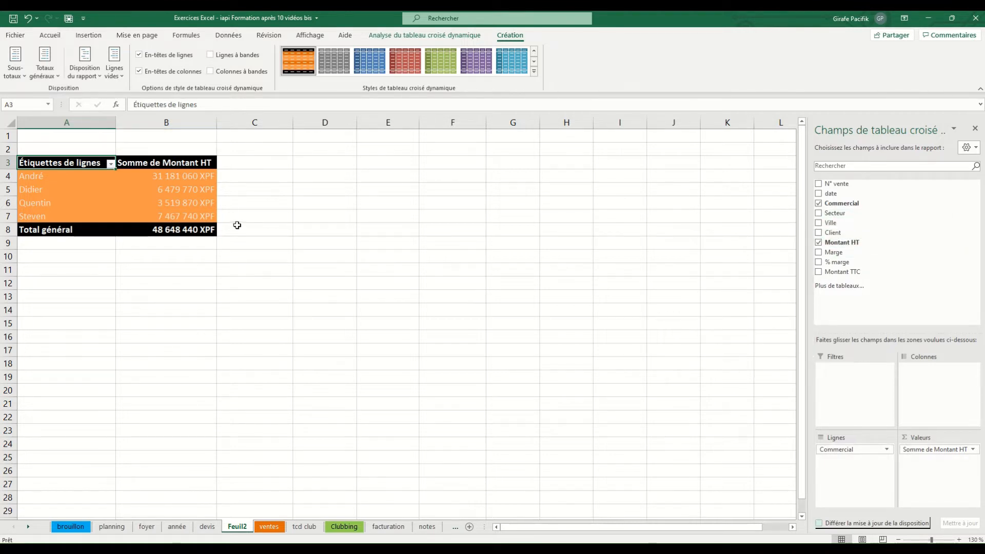
Insert slicers for the Secteur and Ville fields of the sales pivot table
{"action": "left_click", "coordinate": [186, 204]}
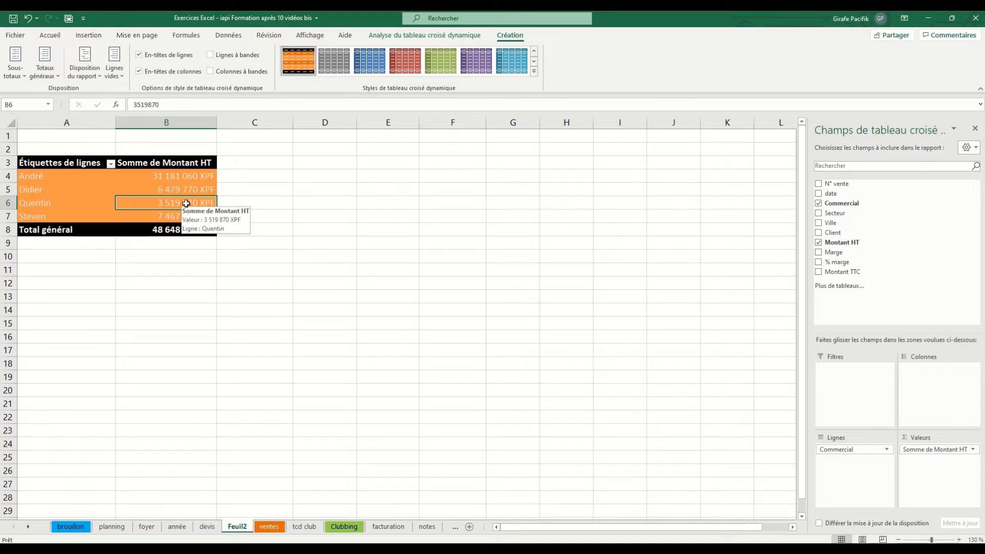
{"action": "left_click", "coordinate": [82, 197]}
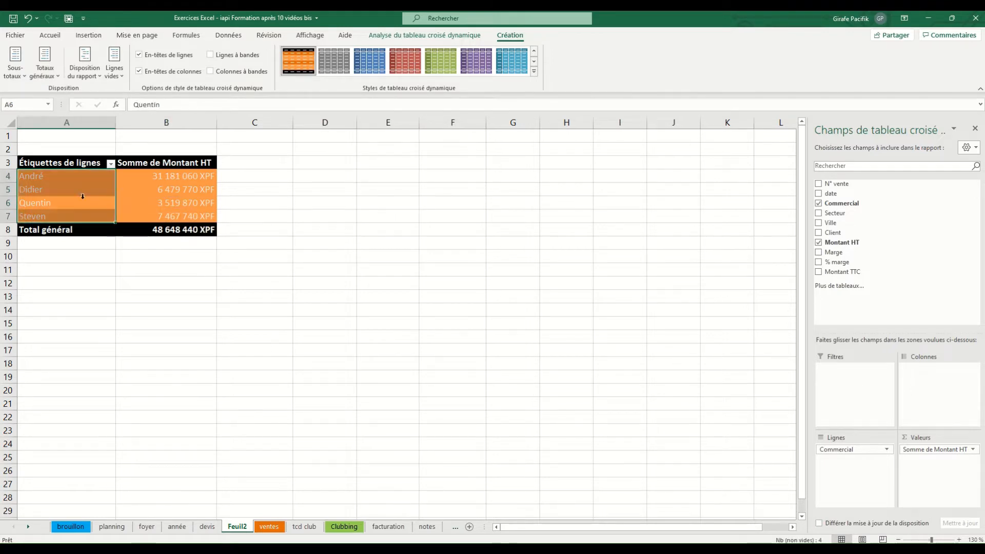
{"action": "left_click", "coordinate": [449, 38]}
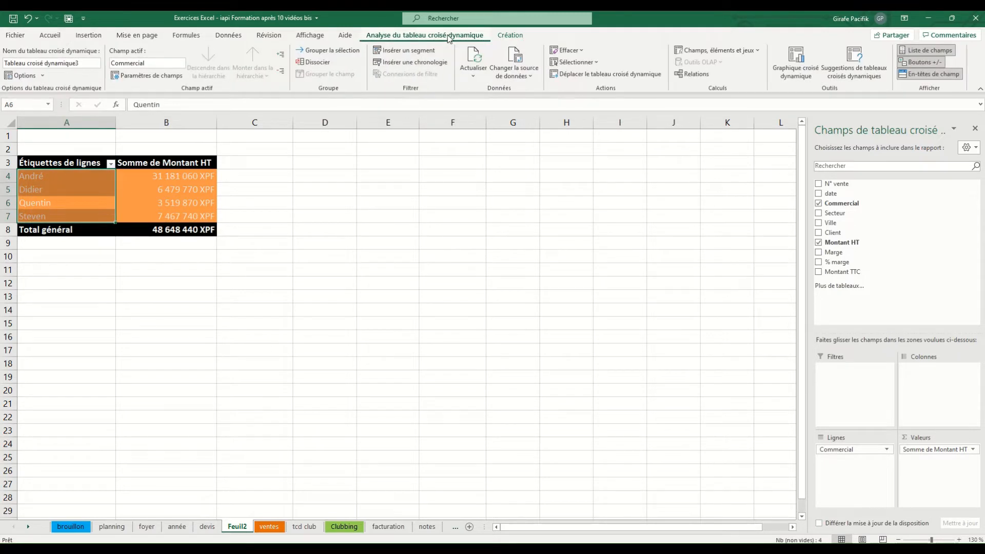
{"action": "left_click", "coordinate": [426, 53]}
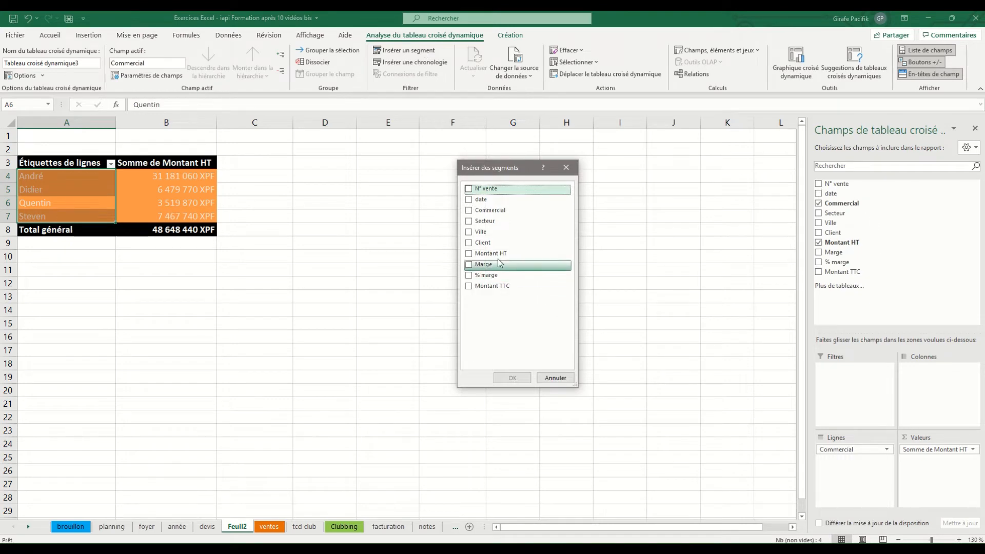
{"action": "left_click", "coordinate": [468, 221]}
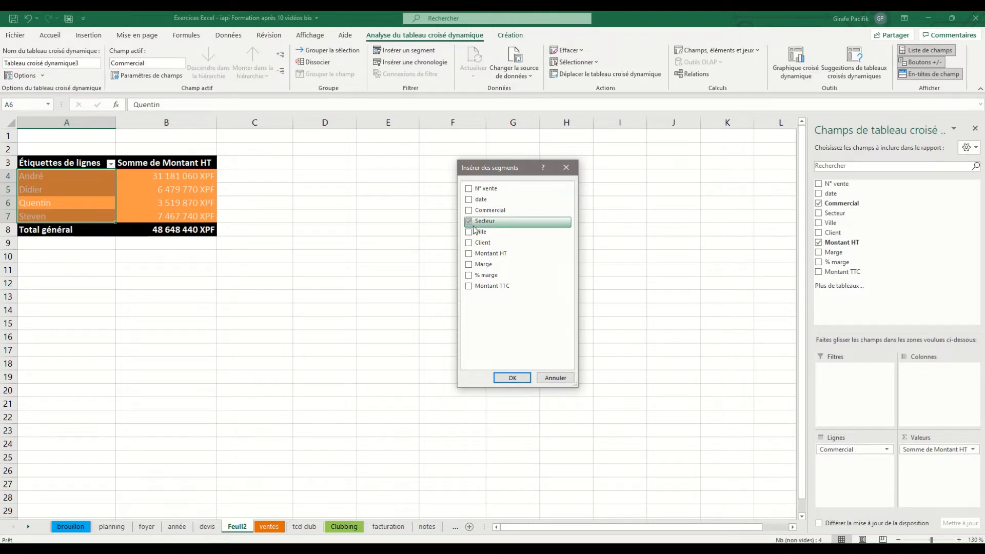
{"action": "left_click", "coordinate": [469, 232]}
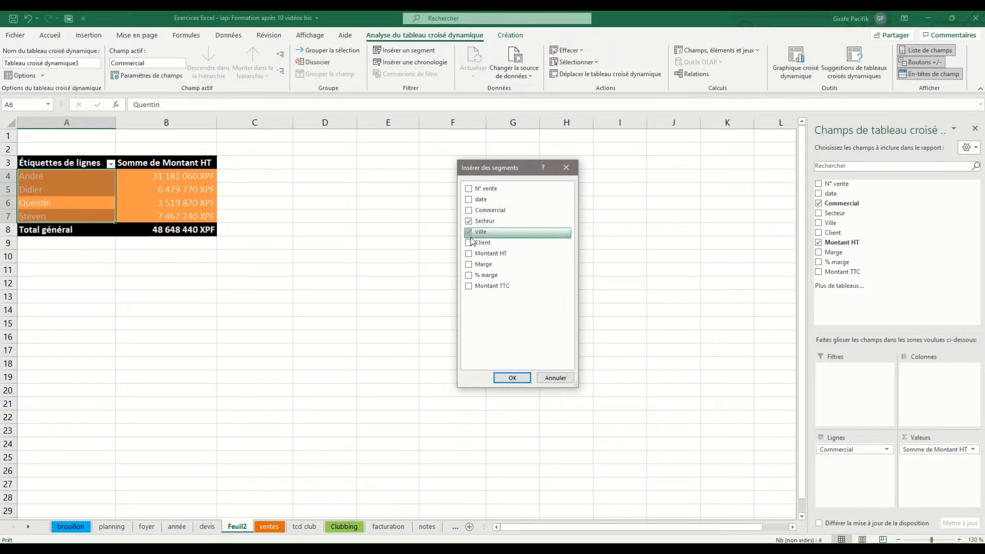
{"action": "left_click", "coordinate": [513, 378]}
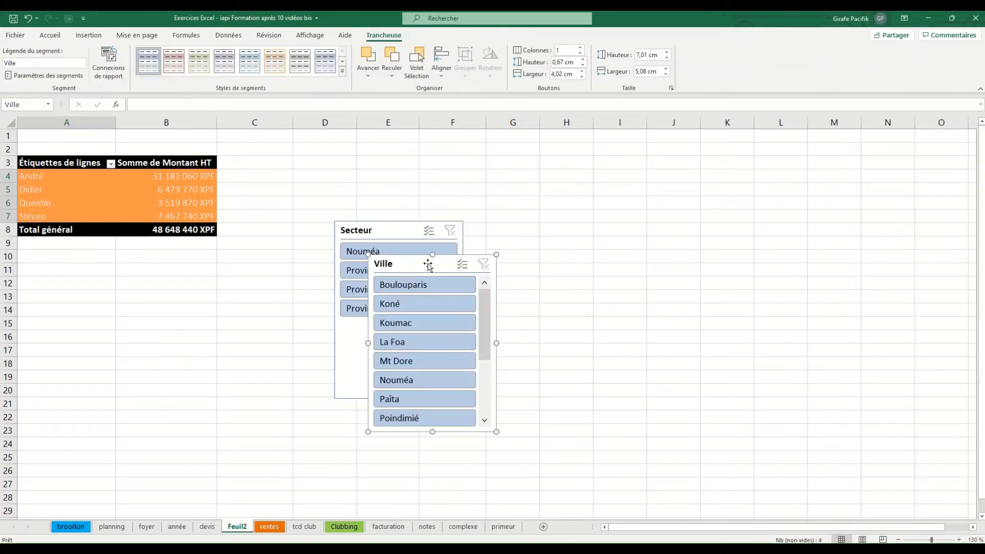
Separate the two slicers, placing Secteur beside the pivot table, and shorten the Secteur slicer to about 4.4 cm high
{"action": "left_click_drag", "start_coordinate": [428, 262], "coordinate": [652, 173]}
{"action": "left_click_drag", "start_coordinate": [389, 226], "coordinate": [313, 157]}
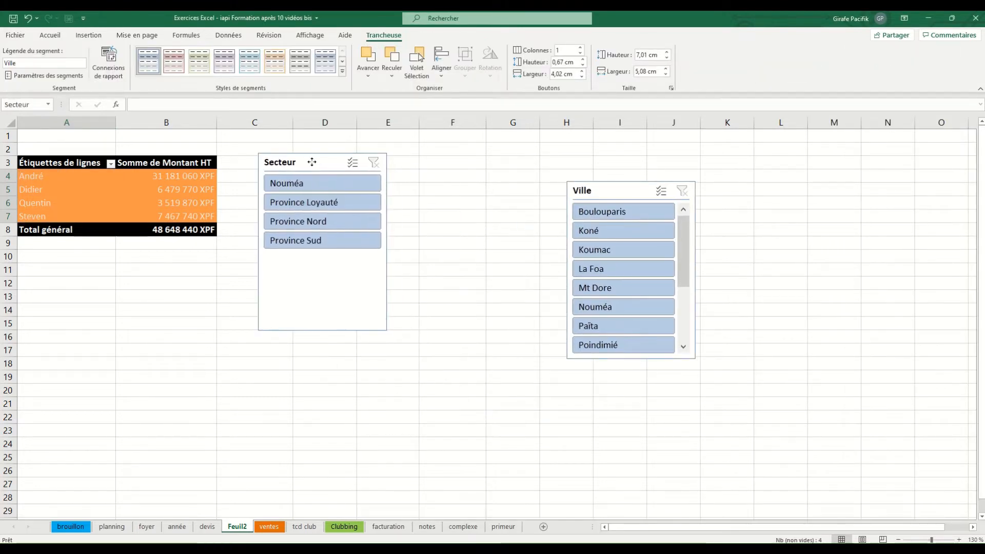
{"action": "left_click_drag", "start_coordinate": [384, 330], "coordinate": [387, 264]}
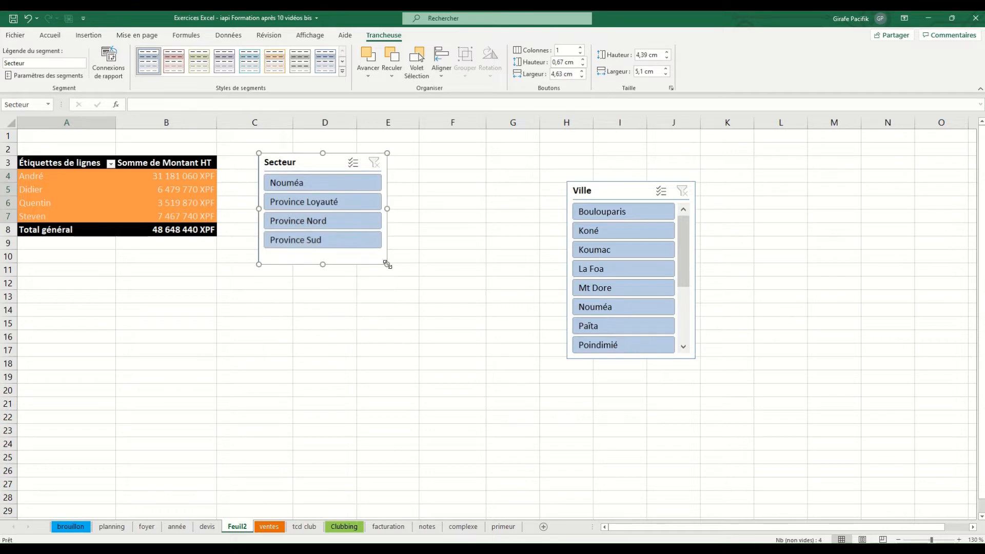
Filter the pivot table with the Secteur slicer on each sector in turn, then on Nouméa and Province Nord together
{"action": "left_click", "coordinate": [338, 201]}
{"action": "left_click", "coordinate": [335, 184]}
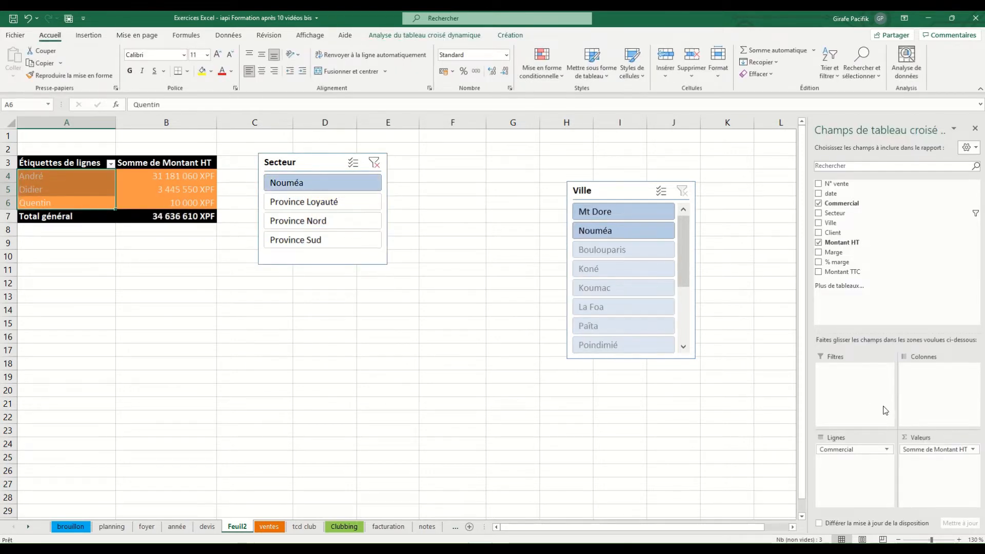
{"action": "left_click", "coordinate": [350, 241]}
{"action": "left_click", "coordinate": [343, 222]}
{"action": "left_click", "coordinate": [340, 203]}
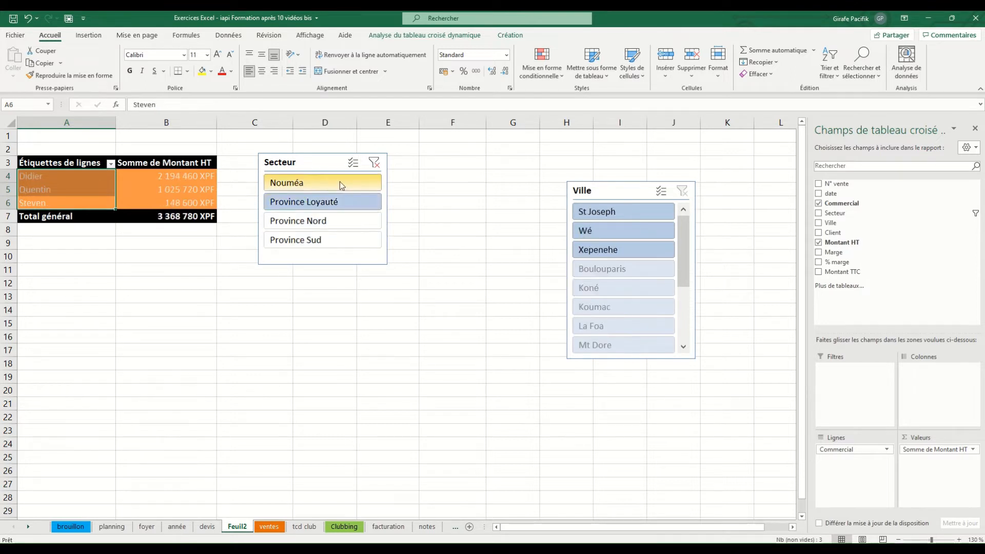
{"action": "left_click", "coordinate": [339, 181]}
{"action": "left_click", "coordinate": [343, 224], "text": "ctrl"}
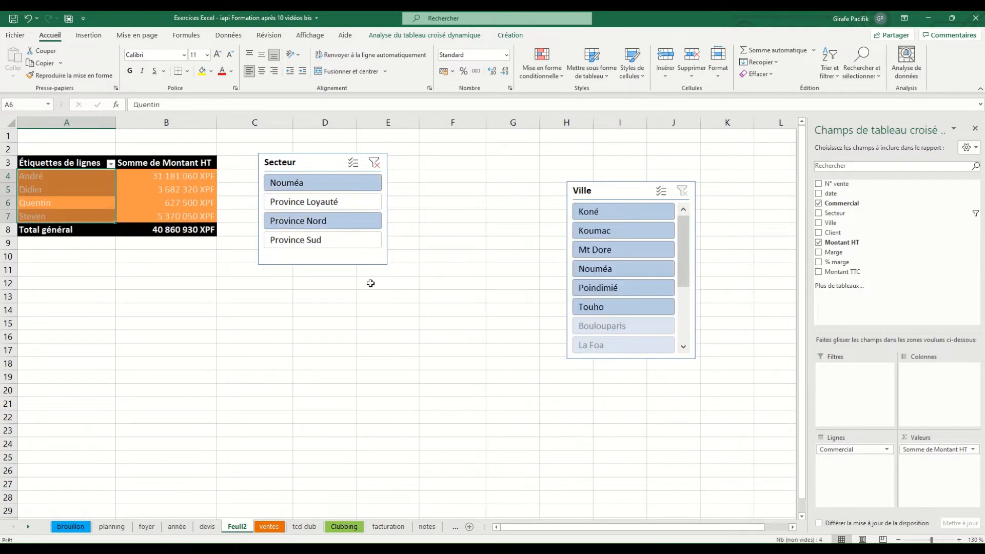
Turn on multiple selection in the Secteur slicer, deselect Nouméa, then add sectors until all four are selected
{"action": "left_click", "coordinate": [353, 162]}
{"action": "left_click", "coordinate": [346, 186]}
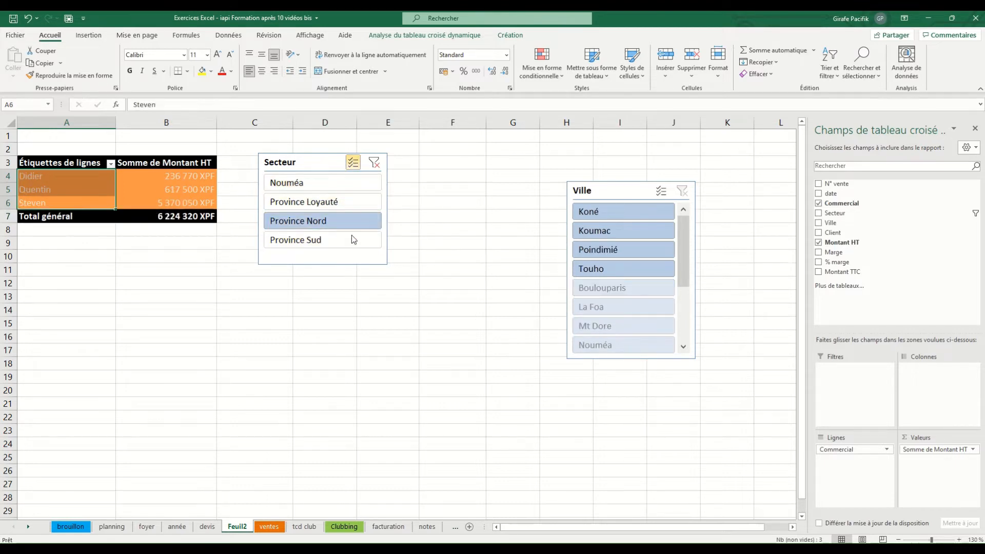
{"action": "left_click", "coordinate": [343, 240]}
{"action": "left_click", "coordinate": [340, 183]}
{"action": "left_click", "coordinate": [361, 202]}
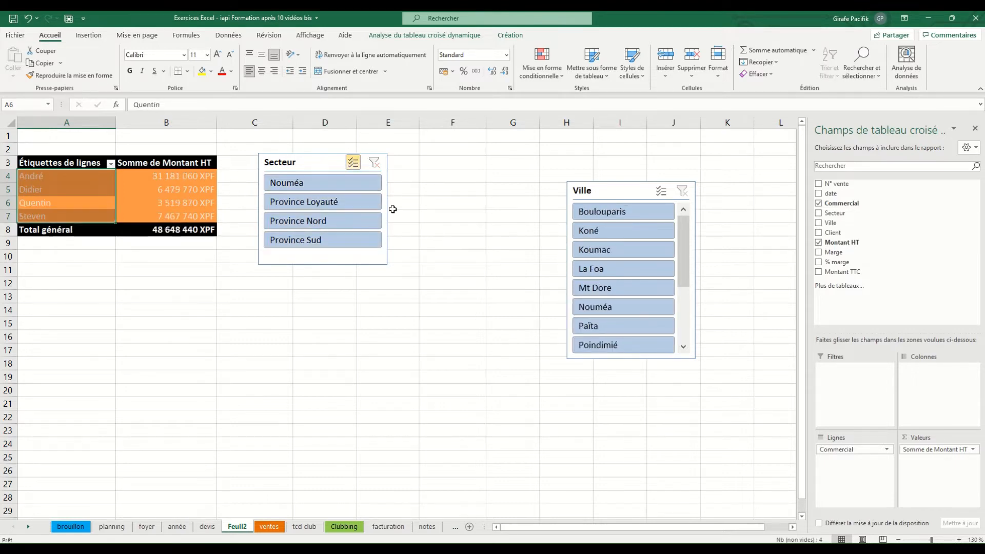
Toggle several sectors on and off in the Secteur slicer, then clear its filter
{"action": "left_click", "coordinate": [356, 184]}
{"action": "left_click", "coordinate": [359, 221]}
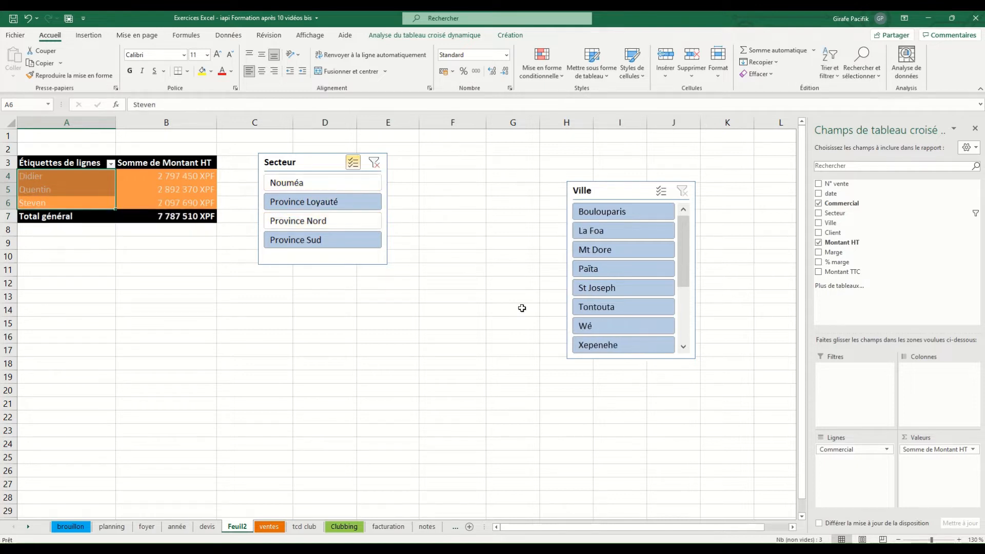
{"action": "left_click", "coordinate": [325, 239]}
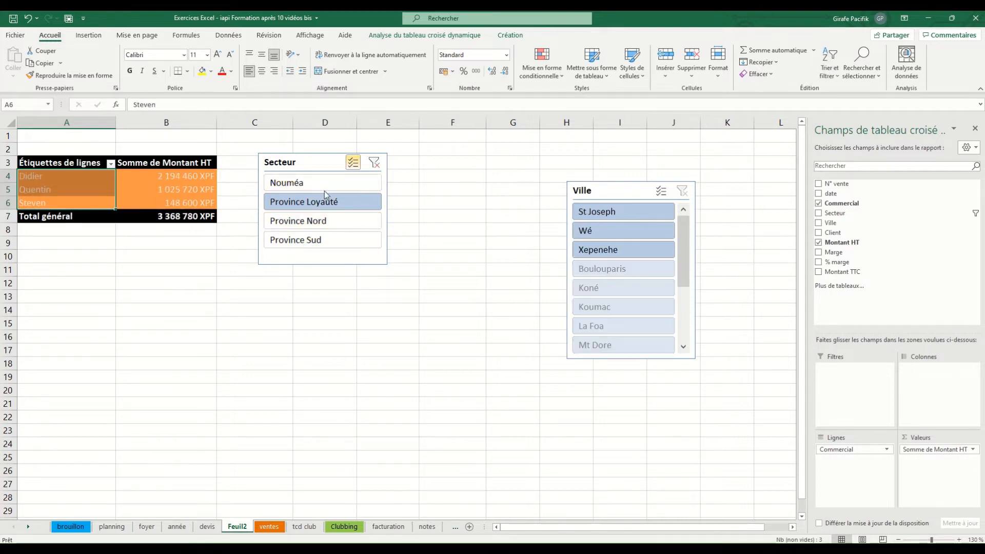
{"action": "left_click", "coordinate": [355, 223]}
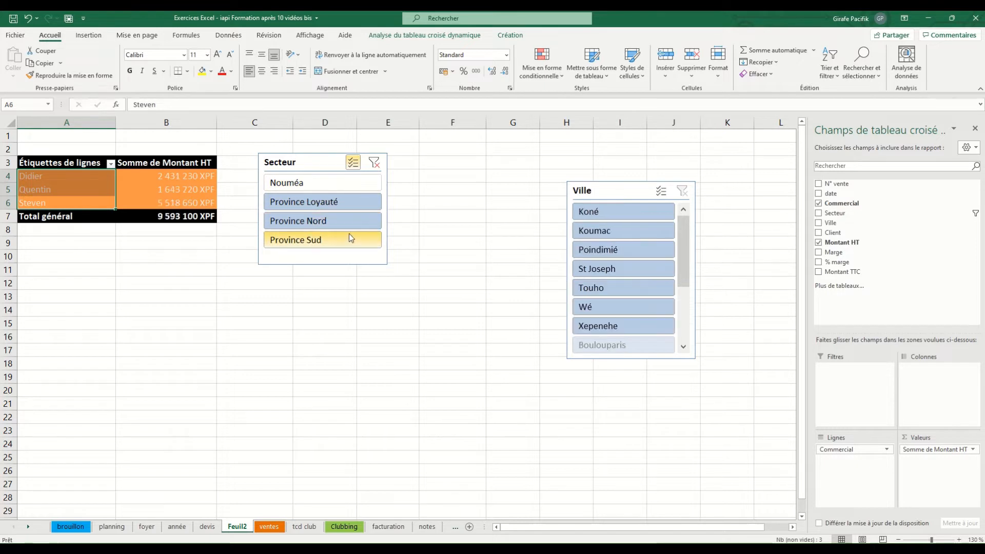
{"action": "left_click", "coordinate": [348, 234]}
{"action": "left_click", "coordinate": [330, 191]}
{"action": "left_click", "coordinate": [331, 184]}
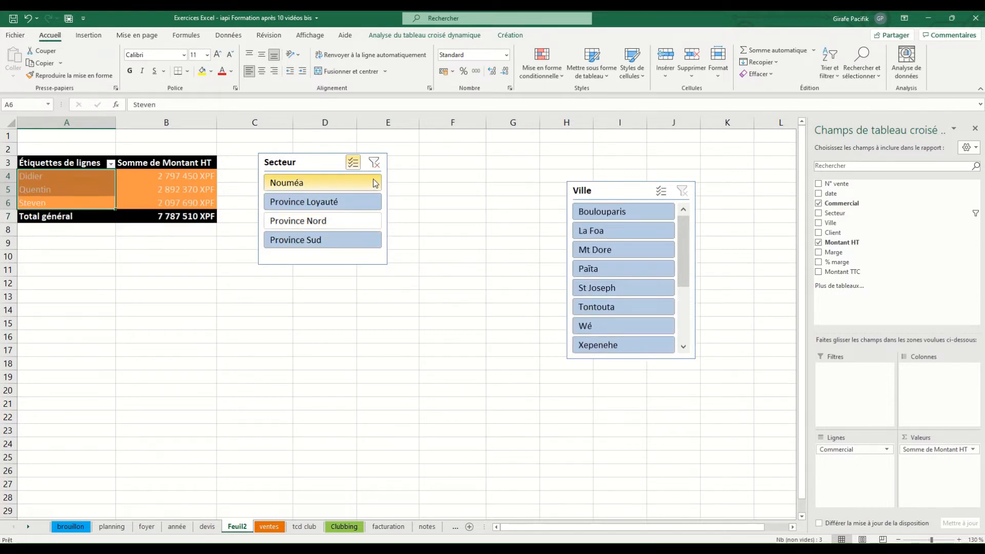
{"action": "left_click", "coordinate": [373, 163]}
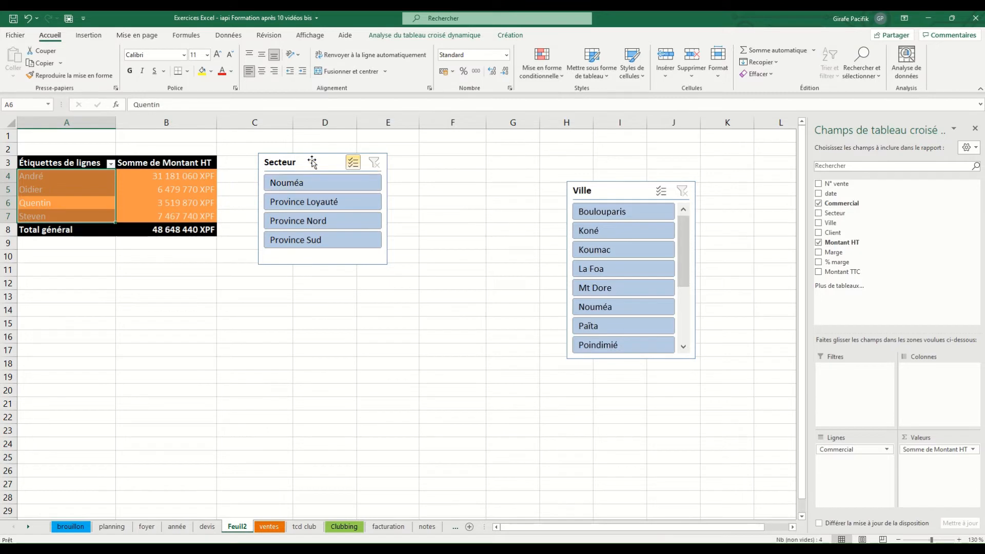
Delete the Secteur slicer and move the Ville slicer beside the pivot table
{"action": "mouse_move", "coordinate": [316, 164]}
{"action": "left_mouse_down"}
{"action": "mouse_move", "coordinate": [295, 174]}
{"action": "mouse_move", "coordinate": [287, 159]}
{"action": "mouse_move", "coordinate": [296, 162]}
{"action": "left_mouse_up"}
{"action": "key", "text": "Delete"}
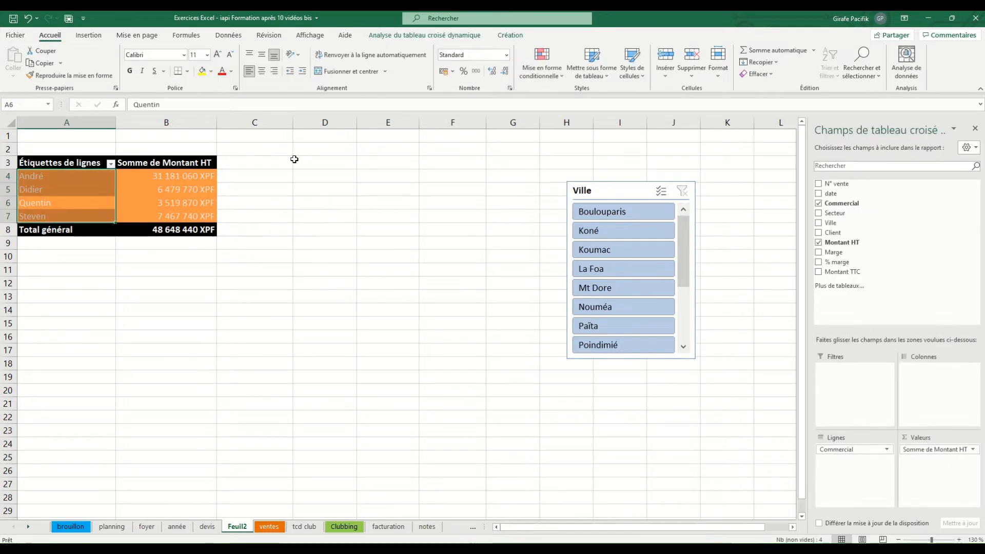
{"action": "left_click_drag", "start_coordinate": [583, 190], "coordinate": [274, 154]}
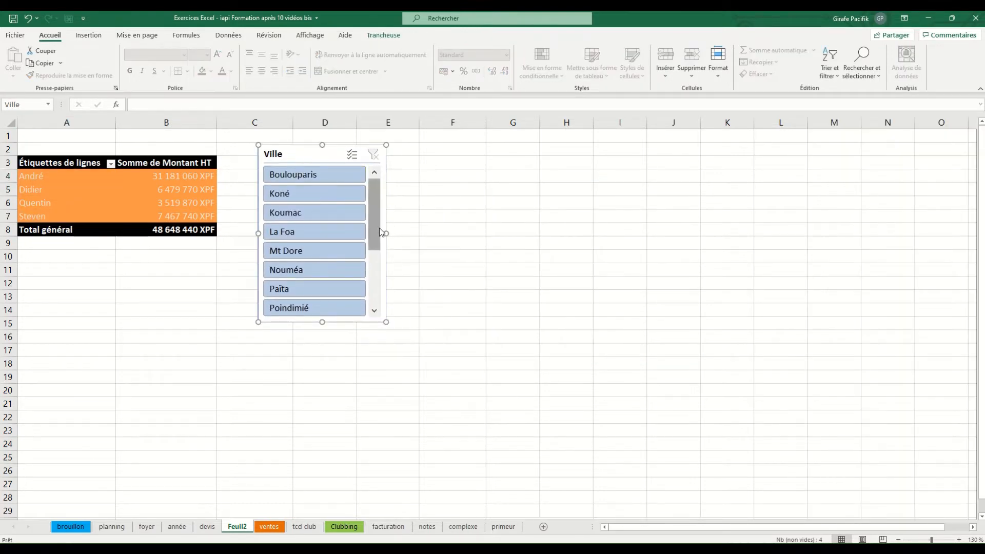
{"action": "mouse_move", "coordinate": [373, 216]}
{"action": "left_mouse_down"}
{"action": "mouse_move", "coordinate": [374, 297]}
{"action": "mouse_move", "coordinate": [370, 218]}
{"action": "left_mouse_up"}
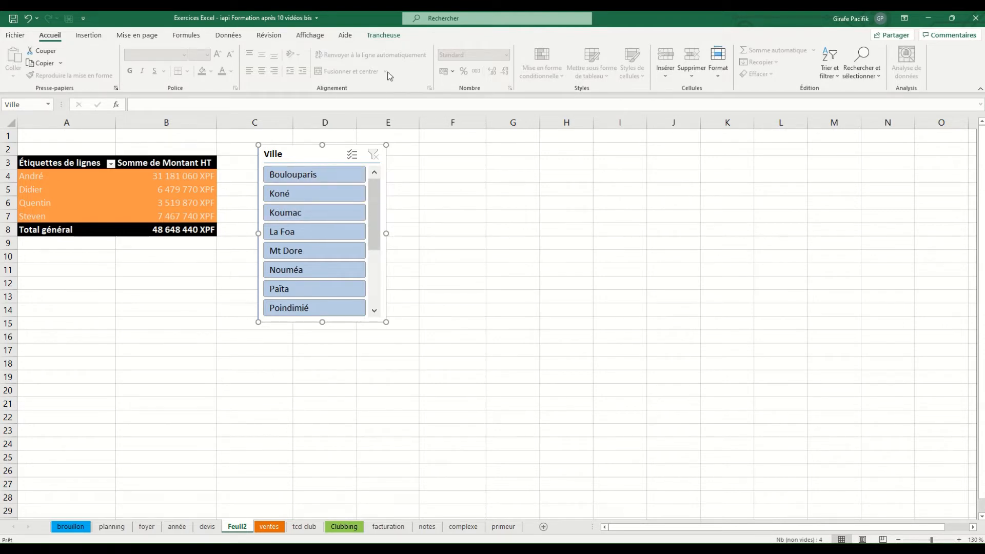
Apply the dark orange slicer style to the Ville slicer
{"action": "left_click", "coordinate": [393, 36]}
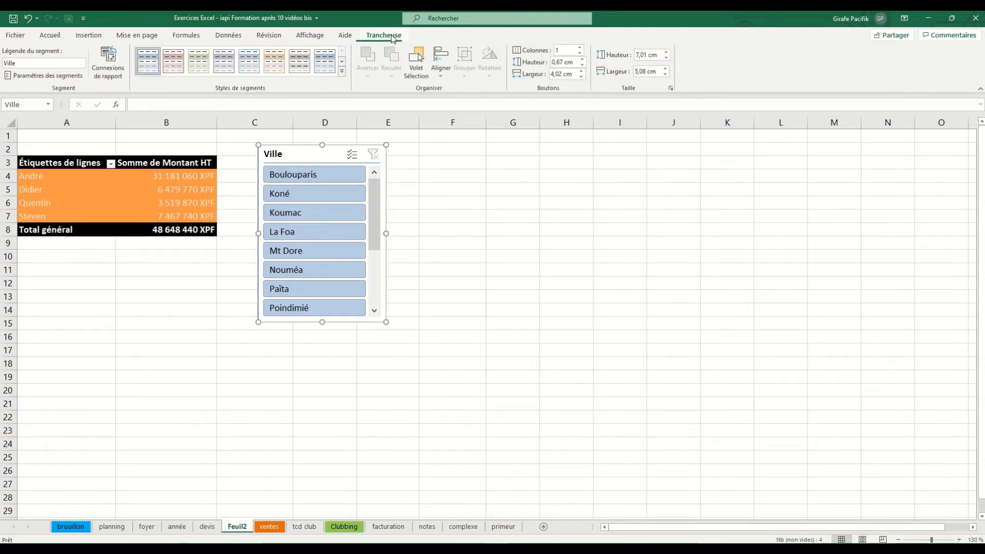
{"action": "left_click", "coordinate": [342, 71]}
{"action": "left_click", "coordinate": [275, 123]}
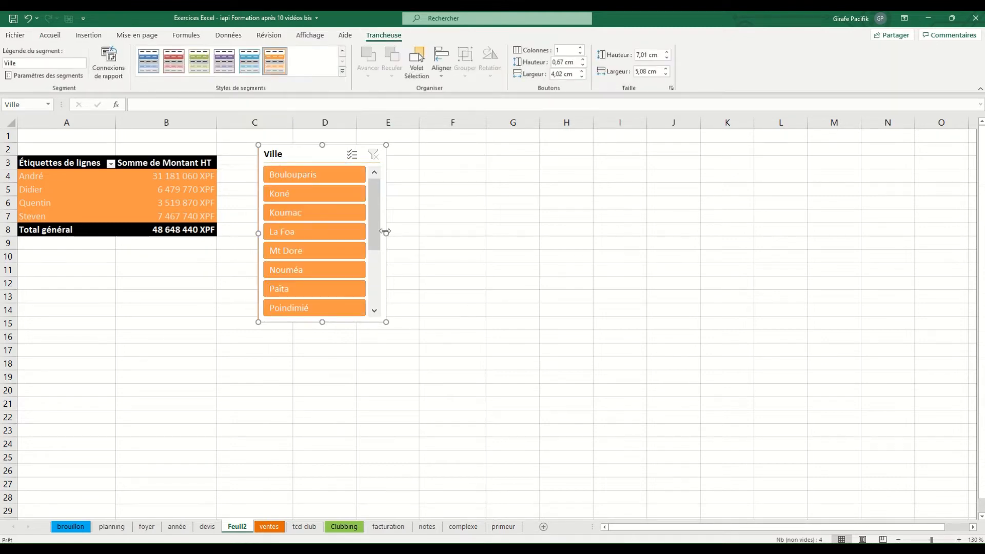
Arrange the Ville slicer's buttons in 3 columns and resize the slicer to about 11.7 cm wide and 5 cm high
{"action": "left_click_drag", "start_coordinate": [386, 232], "coordinate": [543, 233]}
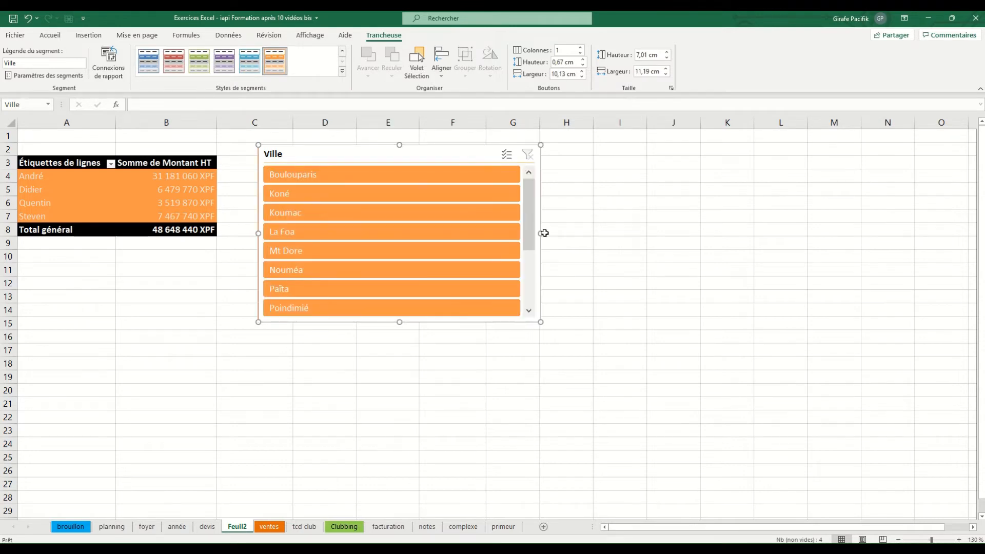
{"action": "left_click", "coordinate": [580, 48]}
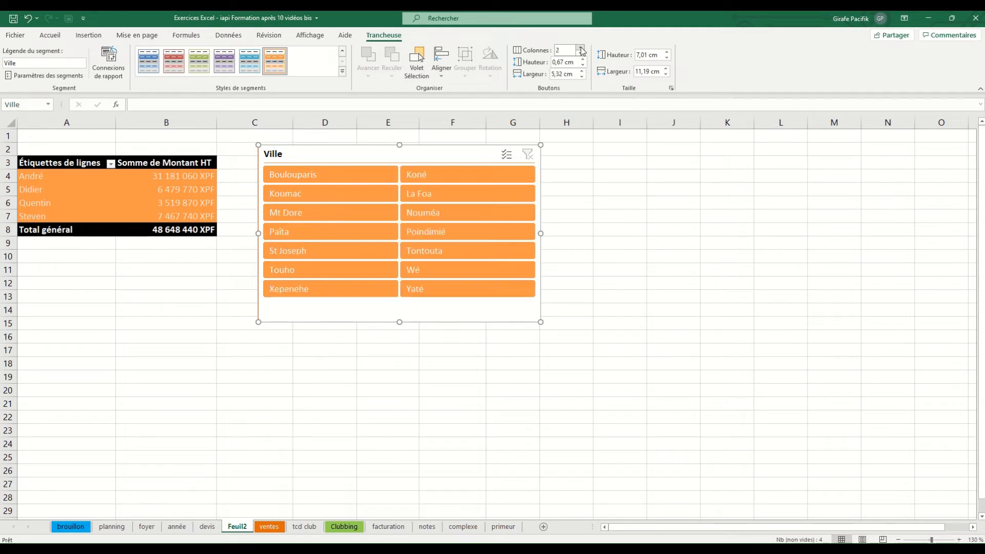
{"action": "left_click", "coordinate": [580, 48]}
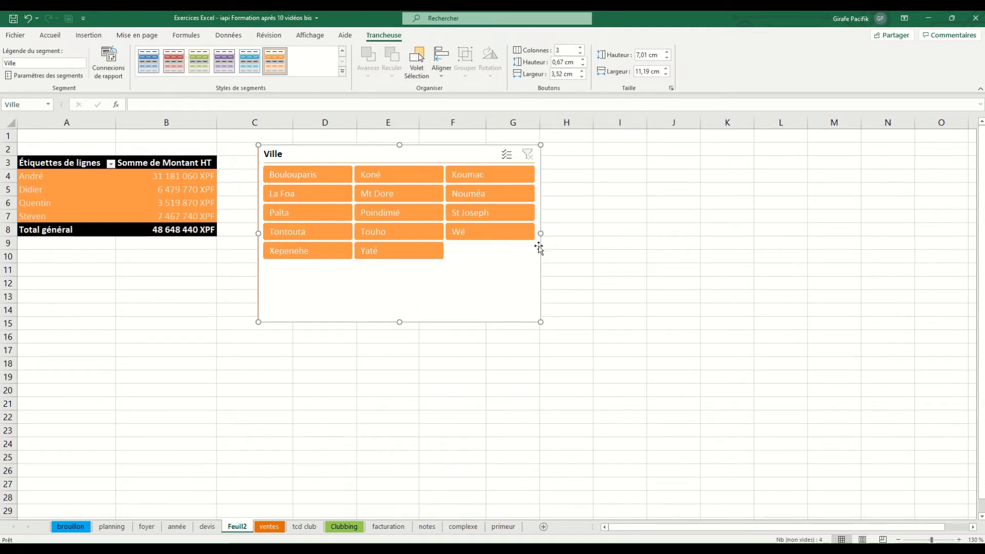
{"action": "left_click_drag", "start_coordinate": [541, 233], "coordinate": [554, 233]}
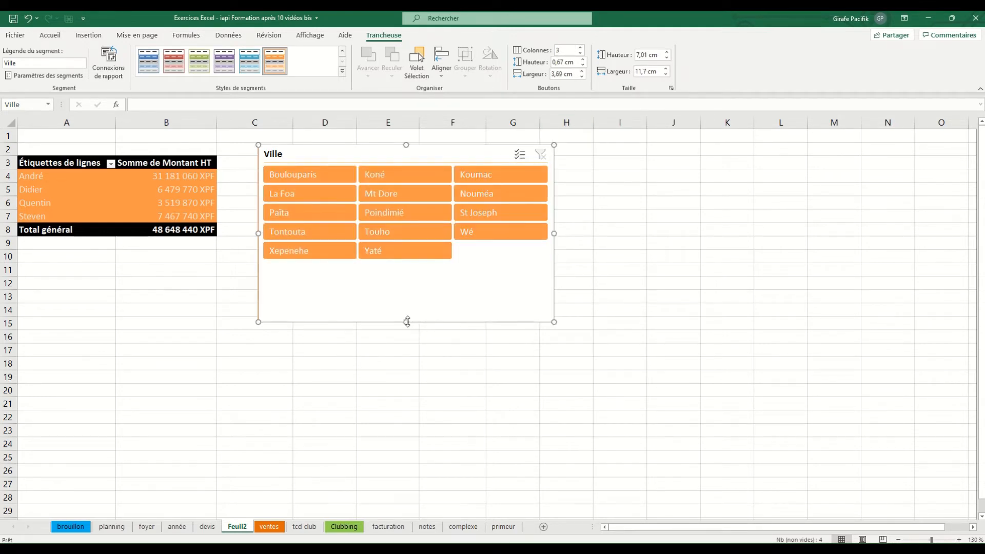
{"action": "left_click_drag", "start_coordinate": [406, 322], "coordinate": [406, 271]}
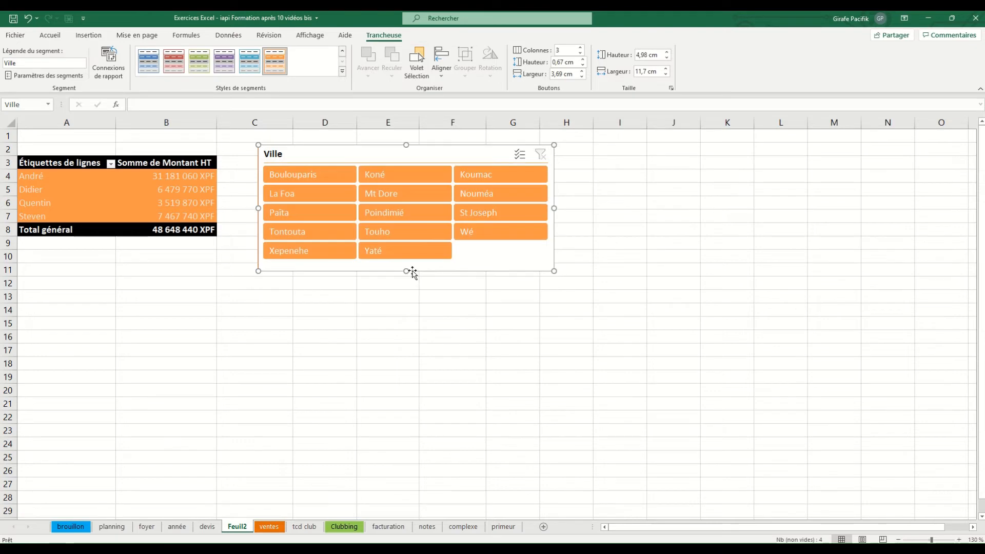
Filter the pivot table by Boulouparis, Poindimié, Koumac, Païta and La Foa in turn with the Ville slicer, then clear its filter
{"action": "left_click", "coordinate": [334, 180]}
{"action": "left_click", "coordinate": [432, 215]}
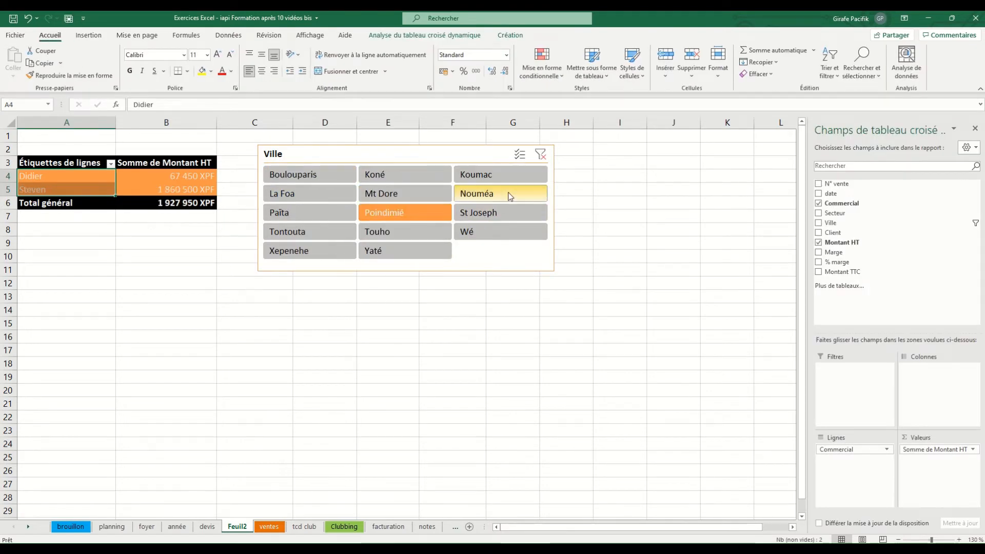
{"action": "left_click", "coordinate": [516, 177]}
{"action": "left_click", "coordinate": [325, 210]}
{"action": "left_click", "coordinate": [345, 194]}
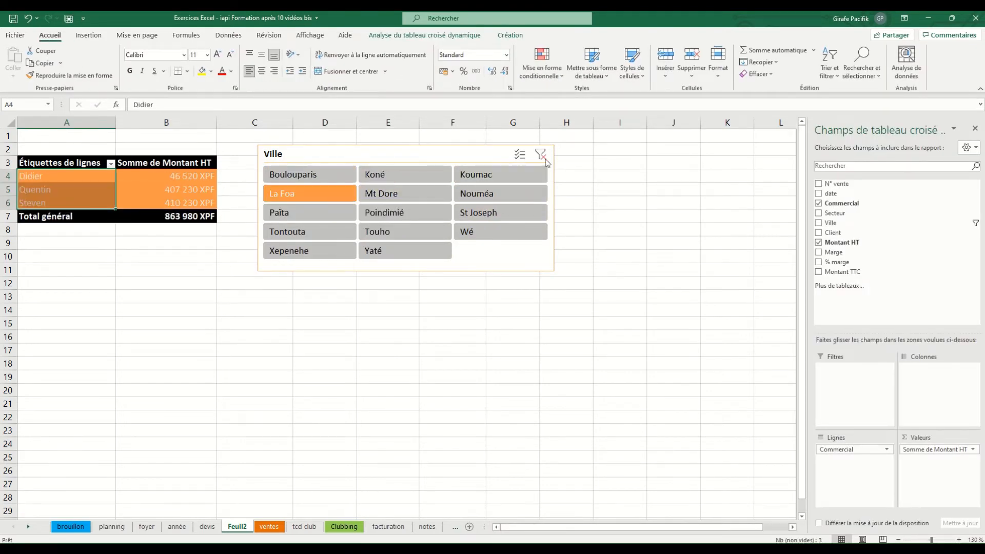
{"action": "left_click", "coordinate": [543, 154]}
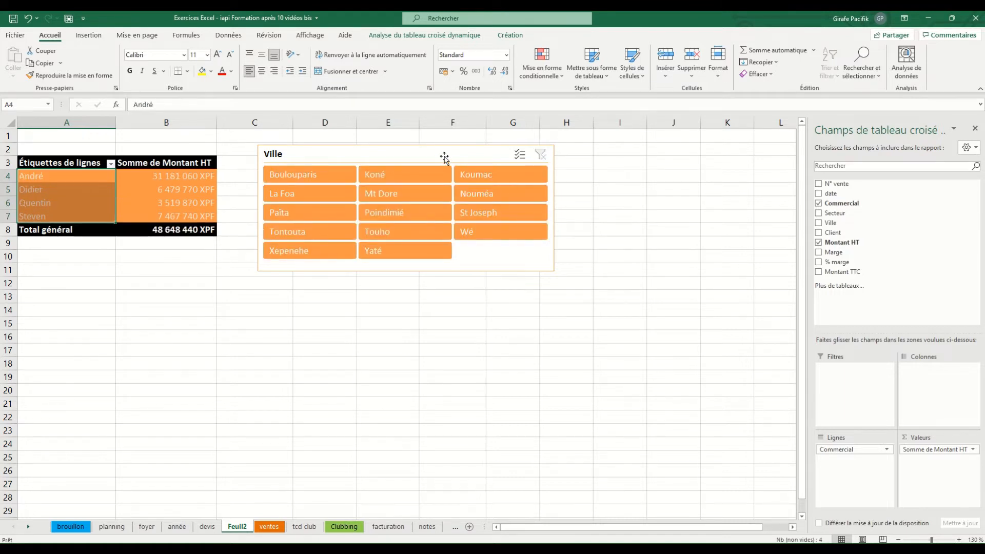
Delete the Ville slicer from the pivot table sheet
{"action": "left_click", "coordinate": [445, 158]}
{"action": "key", "text": "Delete"}
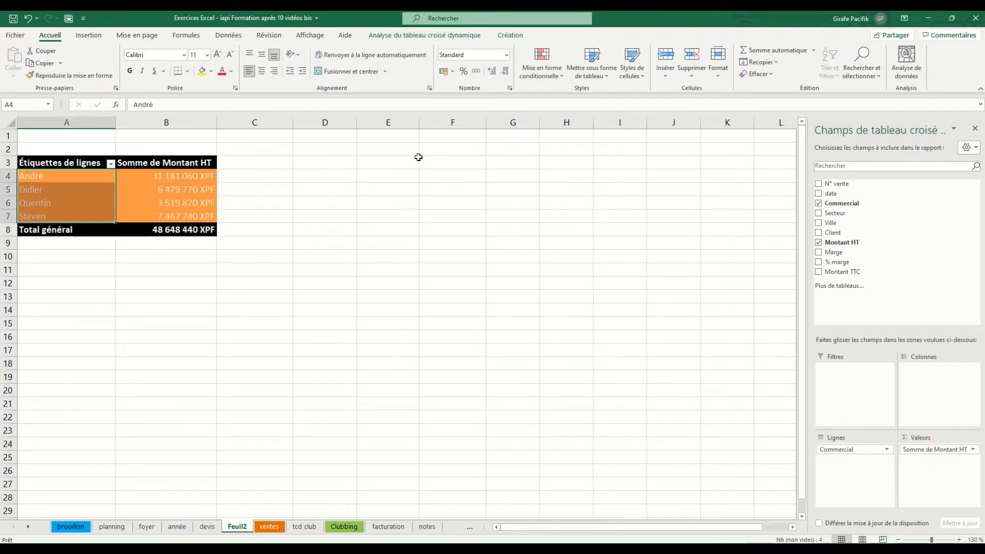
{"action": "left_click", "coordinate": [162, 203]}
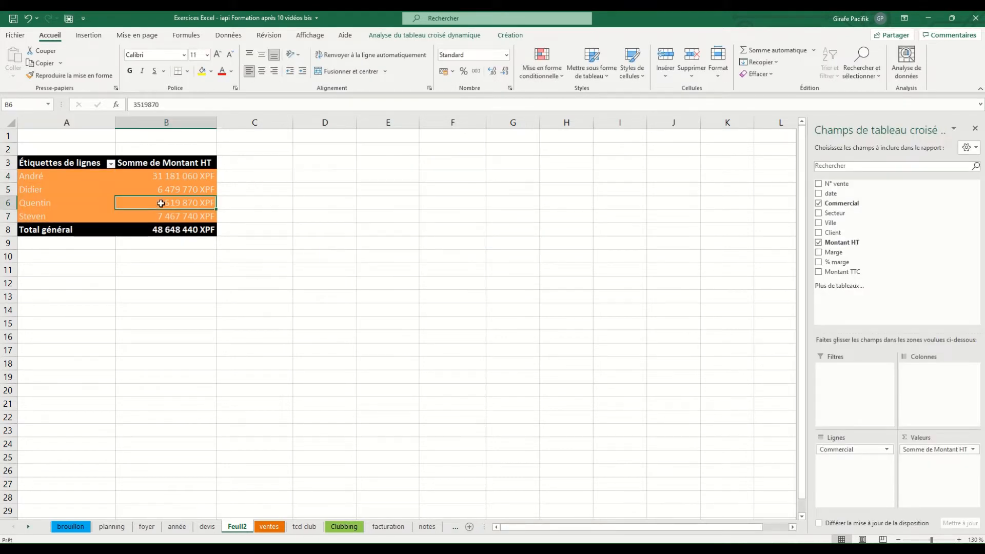
{"action": "left_click", "coordinate": [475, 36]}
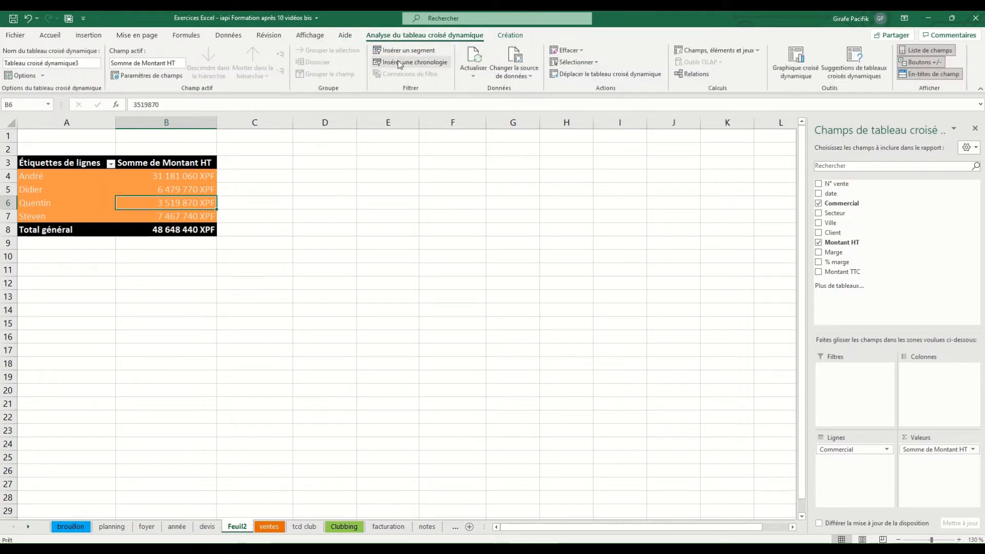
{"action": "left_click", "coordinate": [144, 189]}
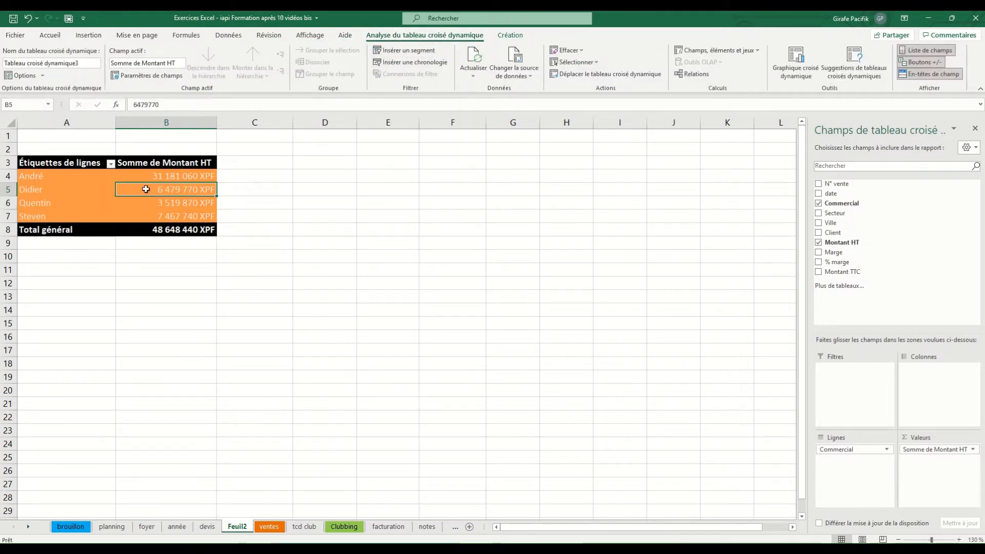
{"action": "left_click", "coordinate": [343, 527]}
{"action": "left_click", "coordinate": [218, 226]}
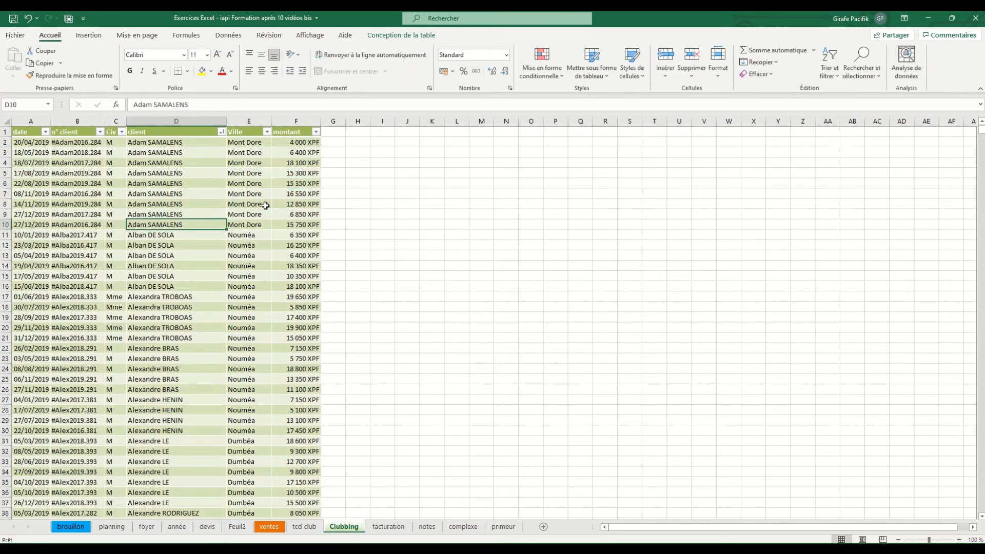
{"action": "left_click", "coordinate": [393, 35]}
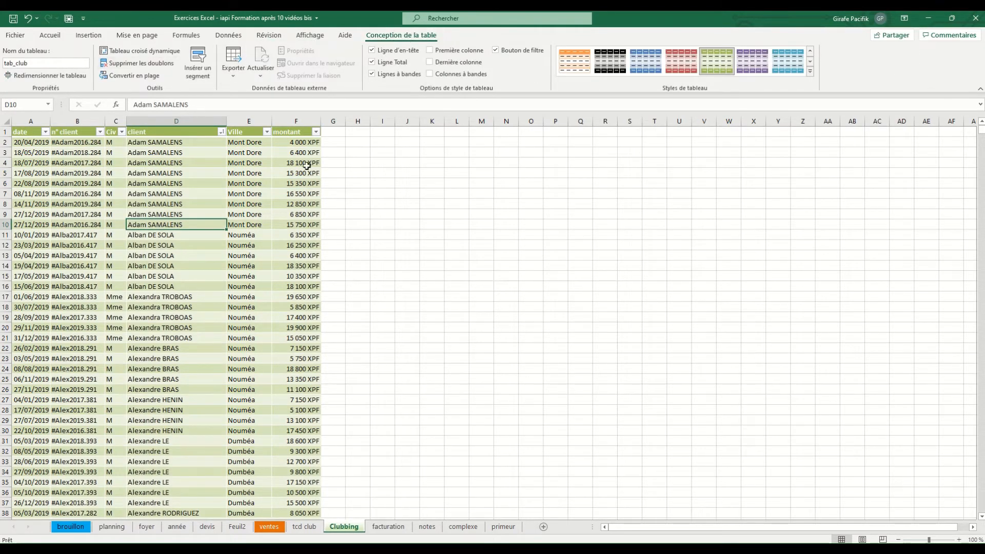
Insert a timeline for the date field of the tcd club pivot table and place it beside the table's upper rows
{"action": "left_click", "coordinate": [304, 527]}
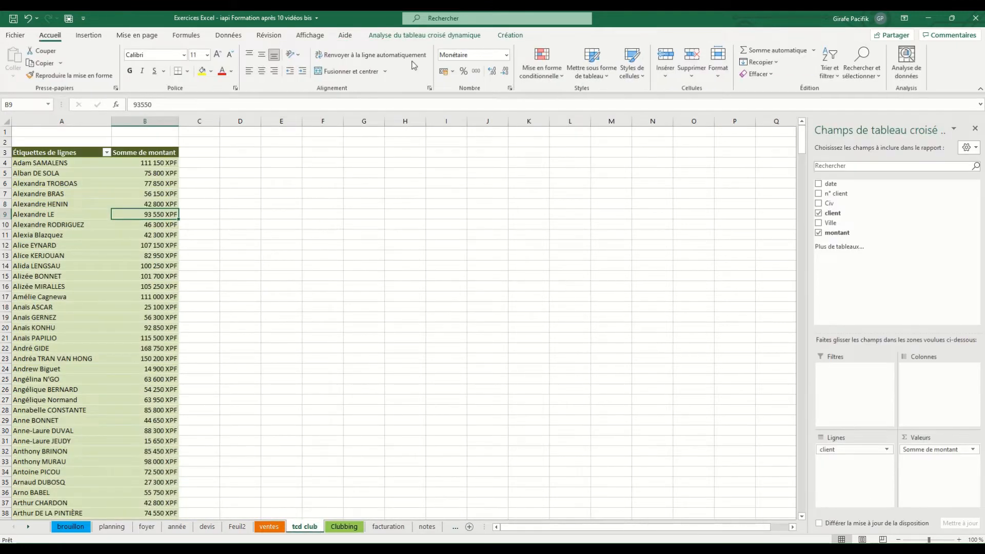
{"action": "left_click", "coordinate": [424, 35]}
{"action": "left_click", "coordinate": [421, 63]}
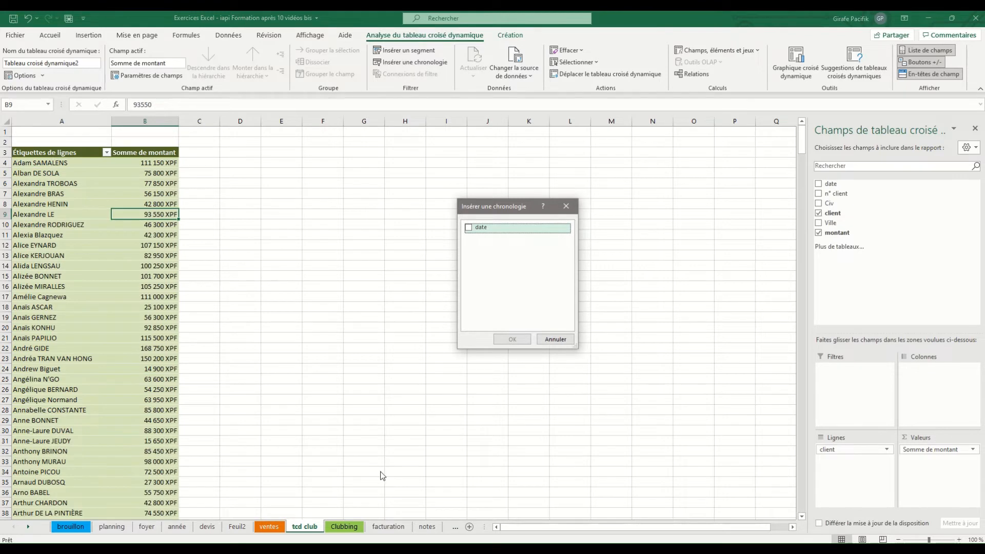
{"action": "left_click", "coordinate": [470, 230]}
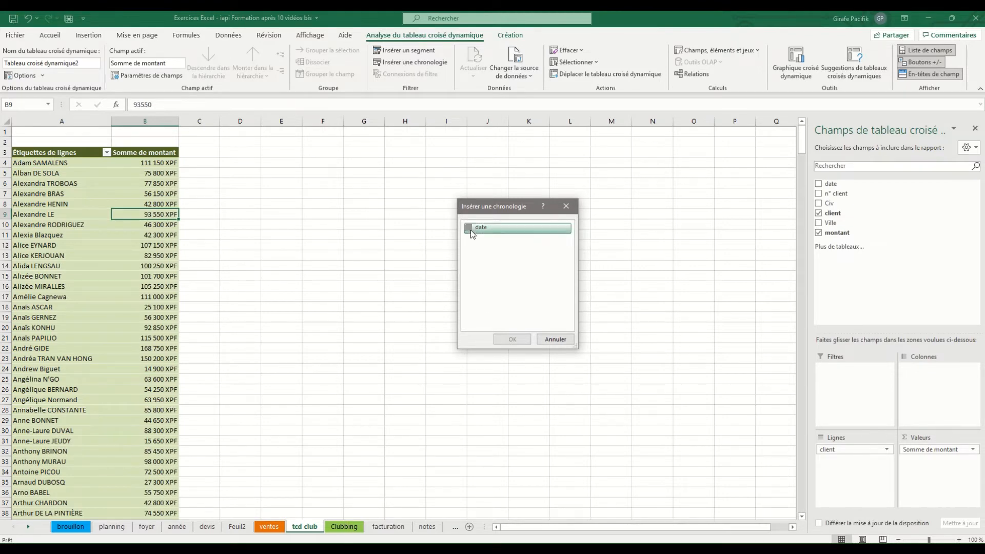
{"action": "left_click", "coordinate": [512, 339]}
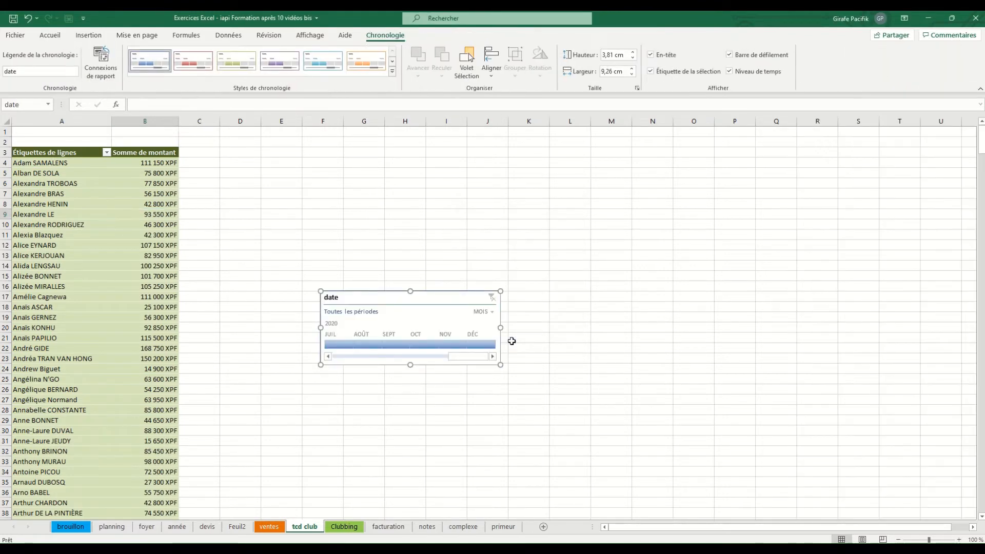
{"action": "left_click_drag", "start_coordinate": [442, 300], "coordinate": [365, 178]}
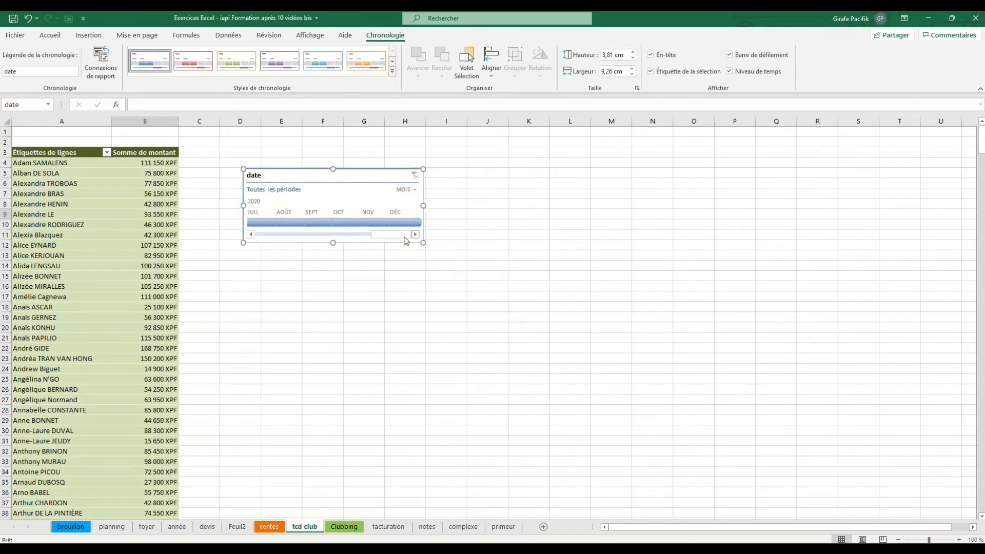
Filter the pivot table to April 2019 with the date timeline, then extend the period through June 2019
{"action": "left_click_drag", "start_coordinate": [406, 240], "coordinate": [285, 240]}
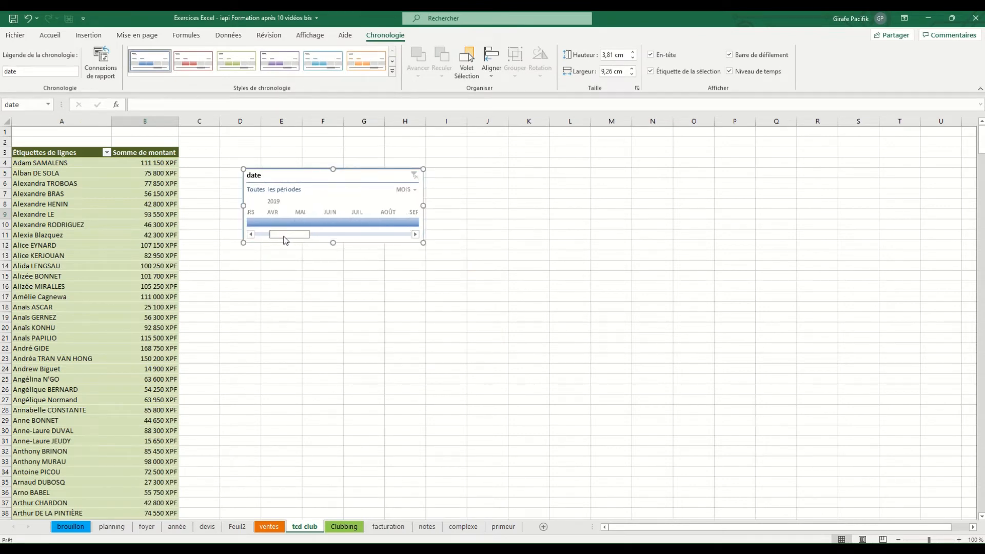
{"action": "left_click", "coordinate": [281, 223]}
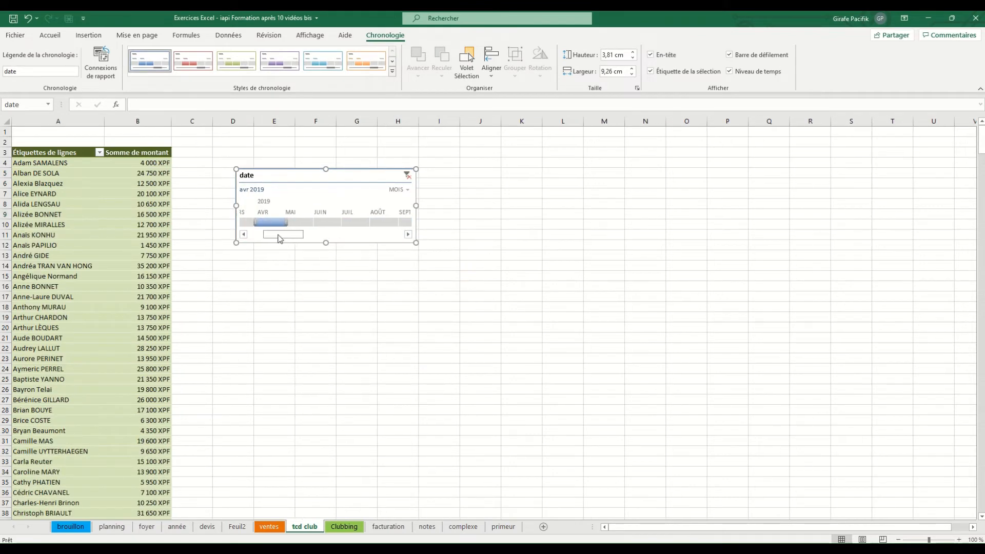
{"action": "left_click_drag", "start_coordinate": [286, 222], "coordinate": [332, 222]}
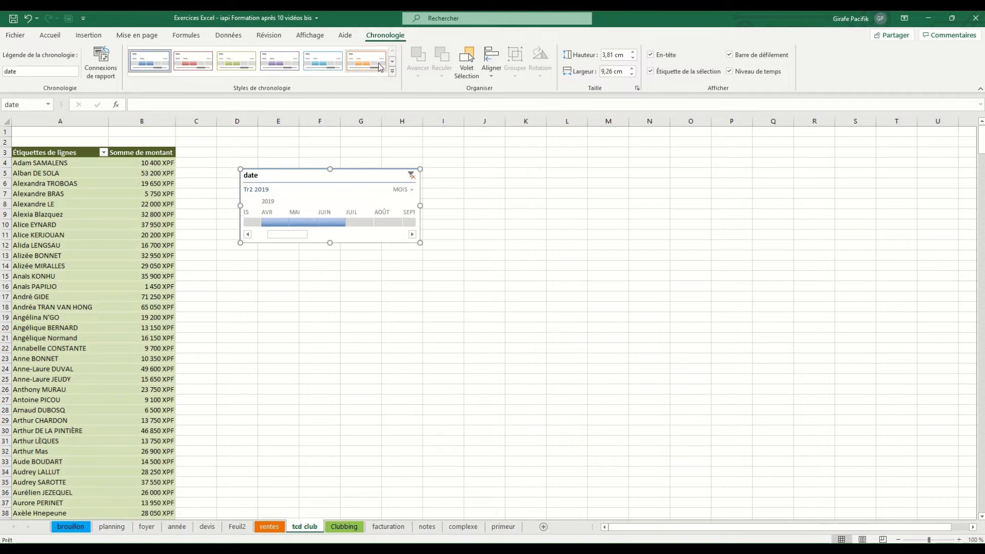
Apply the light green style to the date timeline and widen it to about 18.4 cm
{"action": "left_click", "coordinate": [249, 65]}
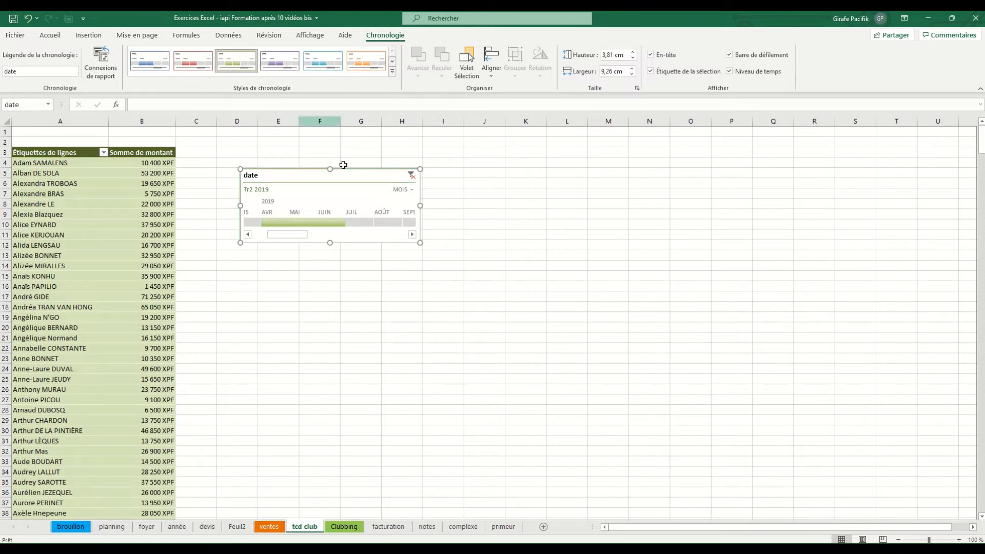
{"action": "left_click_drag", "start_coordinate": [420, 205], "coordinate": [597, 205]}
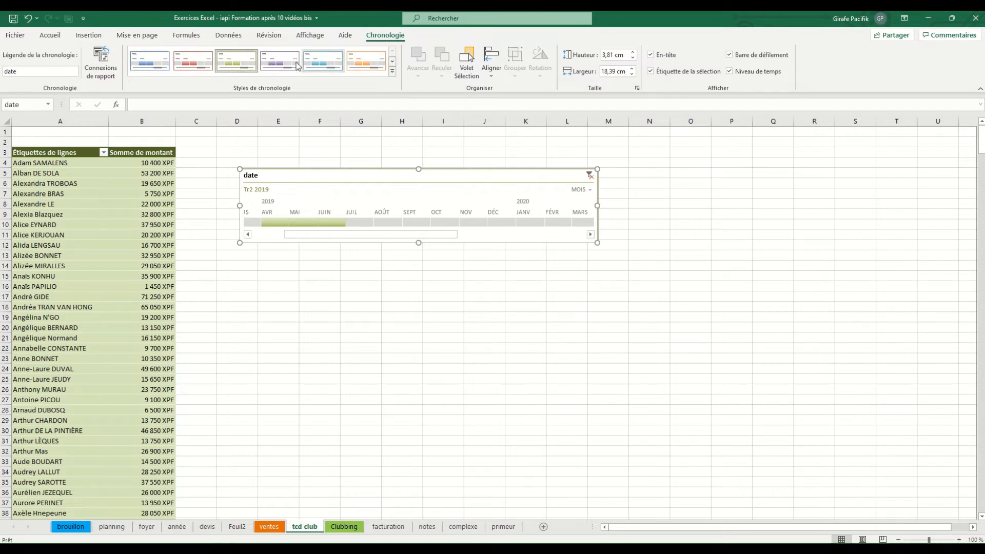
Filter the pivot table by single months with the widened timeline, including April 2019 and finally September 2019
{"action": "left_click", "coordinate": [387, 225]}
{"action": "left_click", "coordinate": [274, 224]}
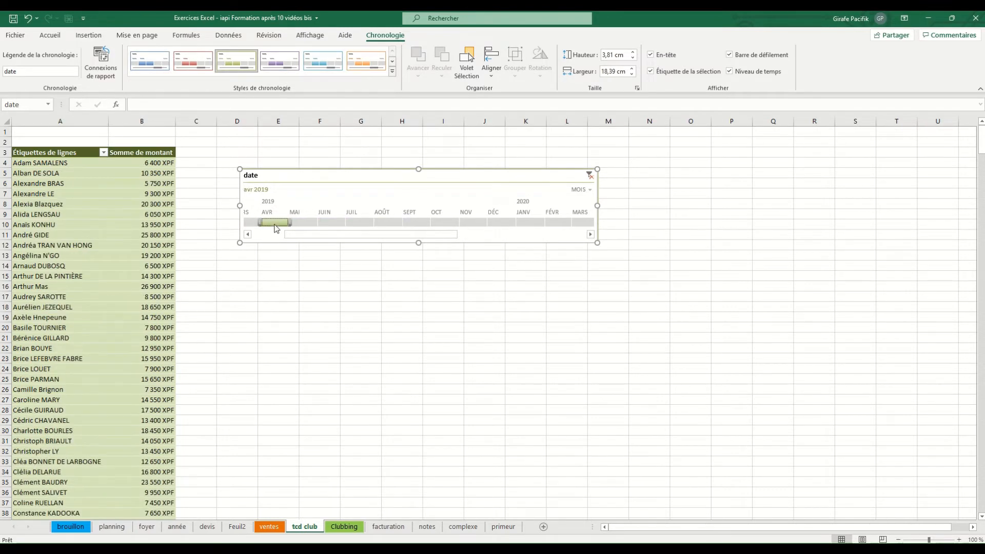
{"action": "left_click", "coordinate": [411, 225]}
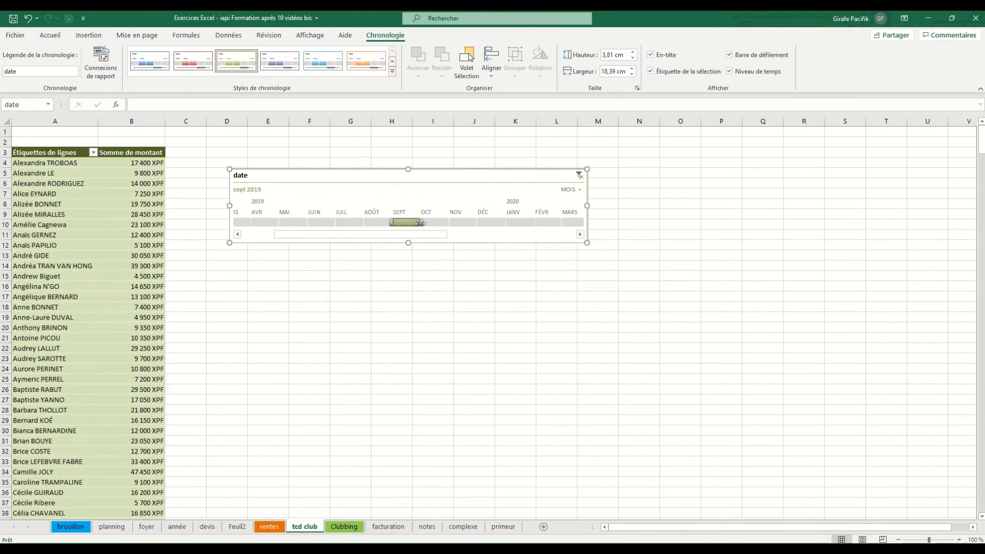
Clear the date timeline's filter, then delete the timeline and select a cell in the pivot table
{"action": "left_click", "coordinate": [579, 176]}
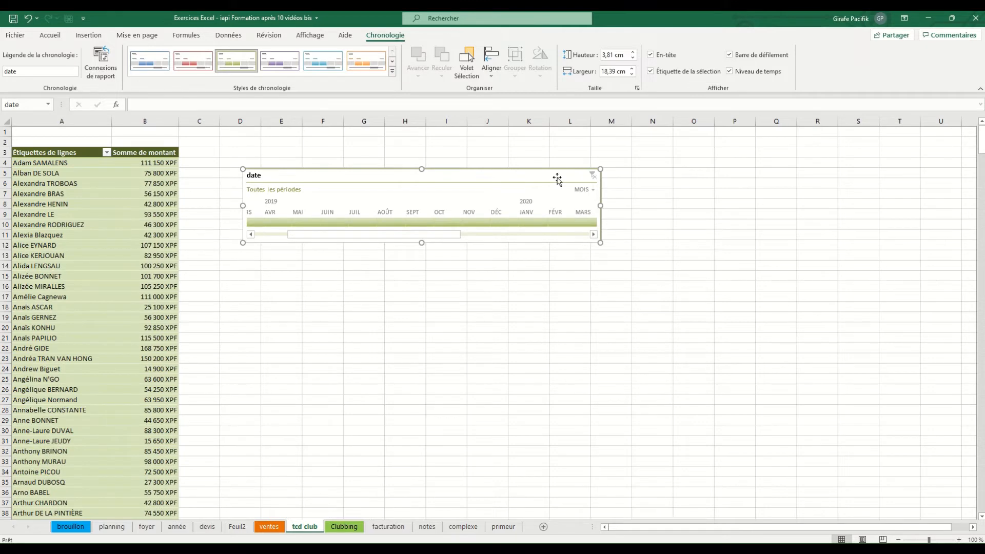
{"action": "left_click", "coordinate": [97, 213]}
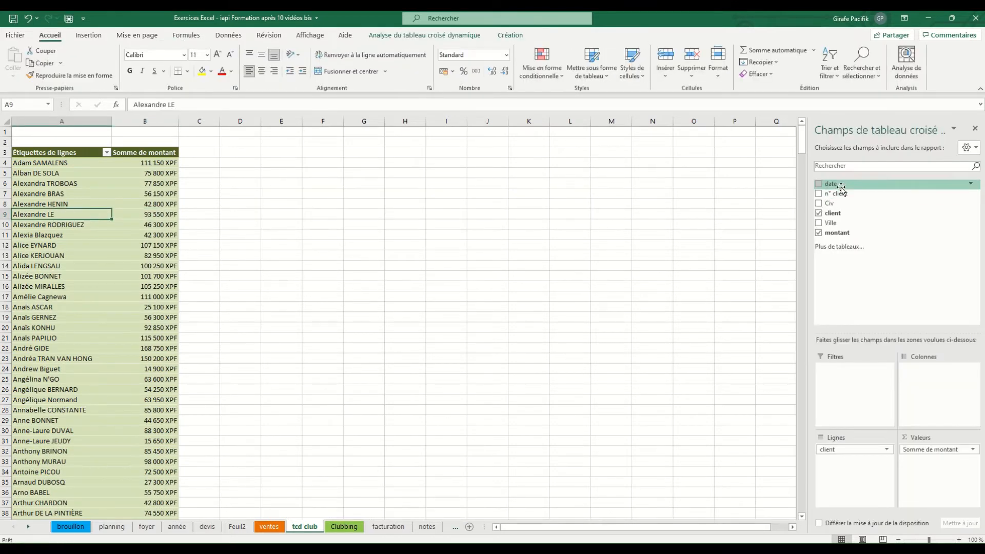
Add the date field as a report filter, view its list of dates, then remove the field from the filters
{"action": "left_click_drag", "start_coordinate": [837, 185], "coordinate": [851, 384]}
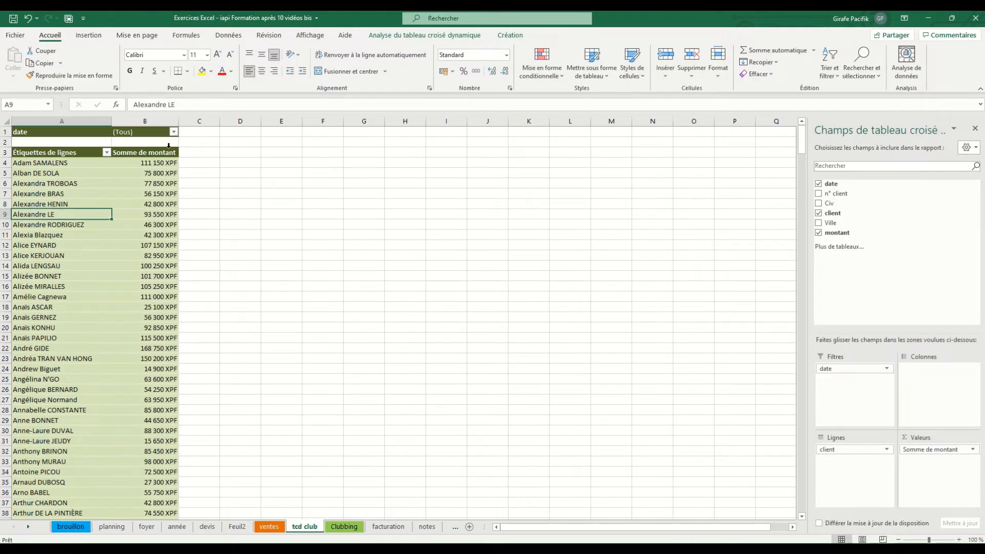
{"action": "left_click", "coordinate": [174, 132]}
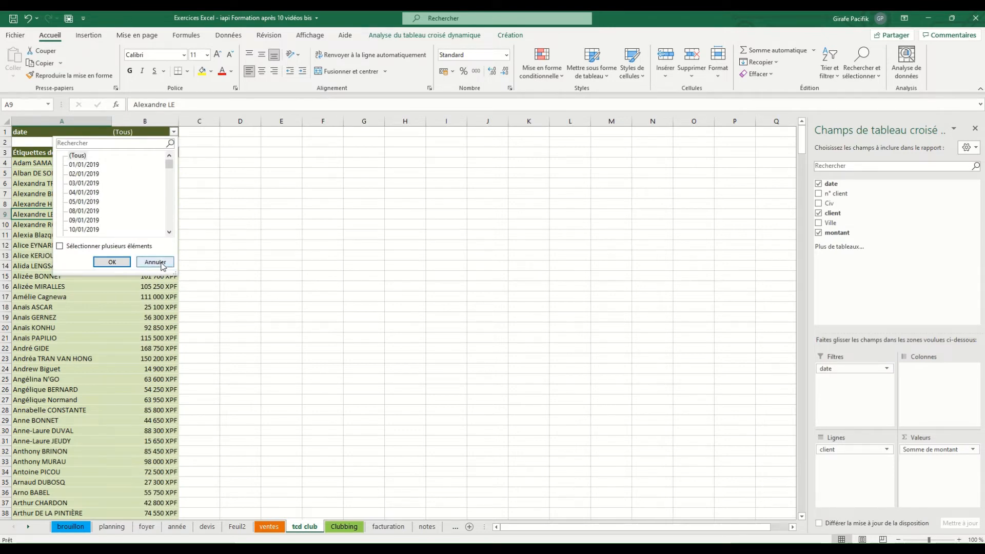
{"action": "left_click", "coordinate": [156, 262]}
{"action": "left_click_drag", "start_coordinate": [871, 376], "coordinate": [452, 264]}
{"action": "left_click", "coordinate": [163, 224]}
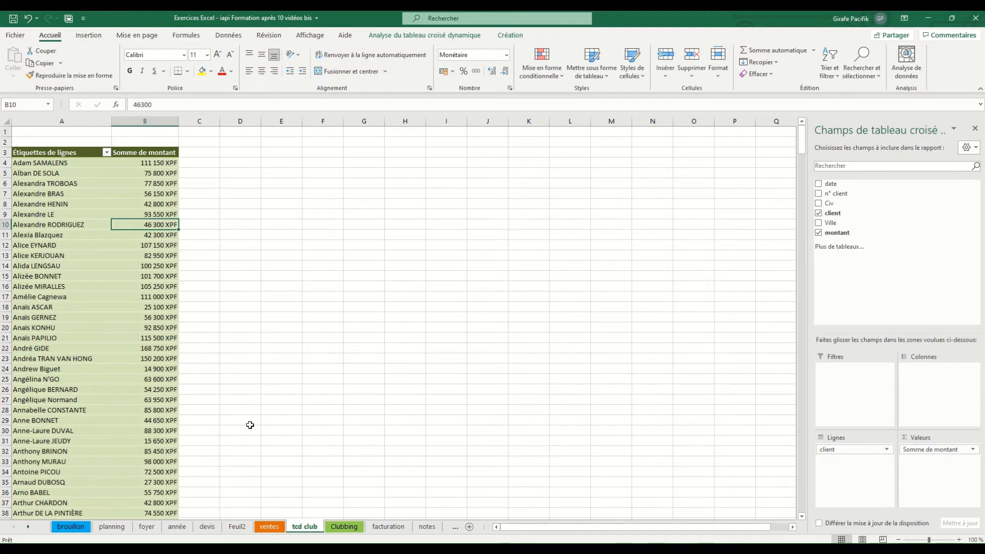
Add a new empty row at the end of the ventes table, just above its Total row
{"action": "left_click", "coordinate": [270, 527]}
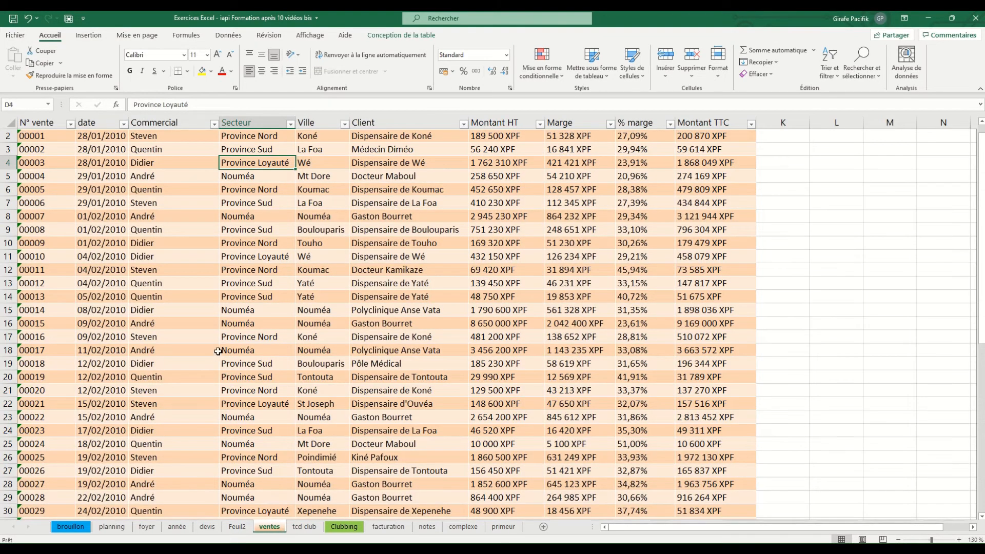
{"action": "scroll", "coordinate": [191, 296], "scroll_direction": "up", "scroll_amount": 1}
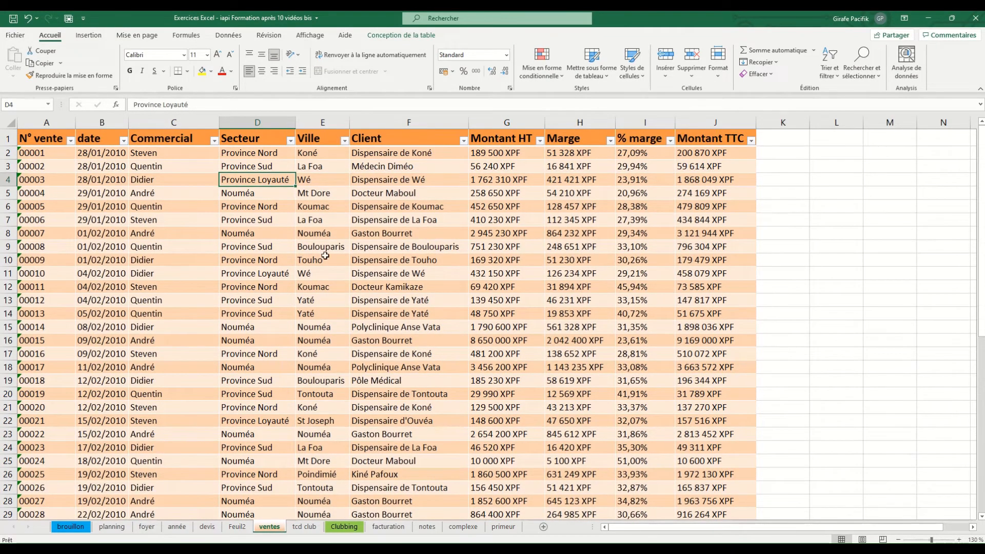
{"action": "scroll", "coordinate": [248, 257], "scroll_direction": "down", "scroll_amount": 16}
{"action": "scroll", "coordinate": [248, 257], "scroll_direction": "up", "scroll_amount": 4}
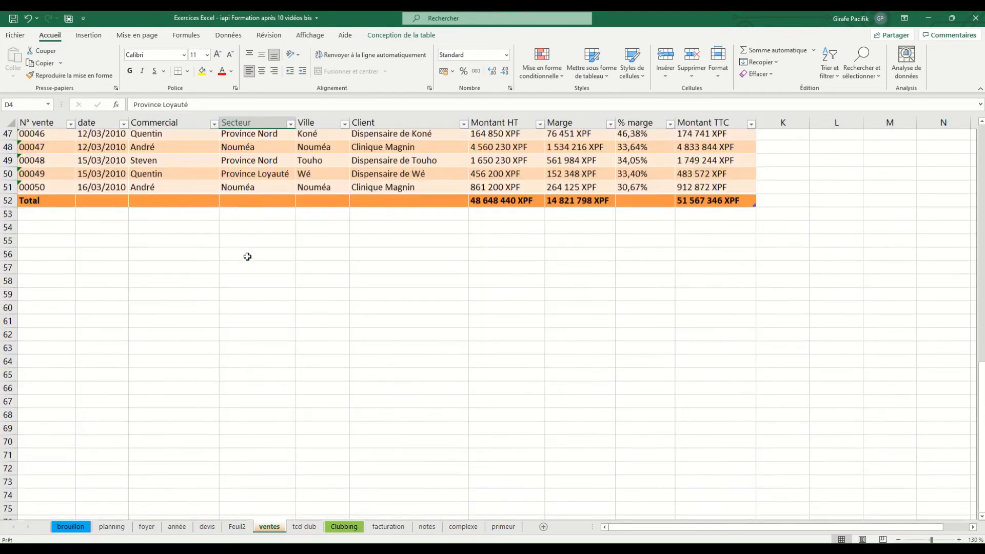
{"action": "key", "text": "Tab"}
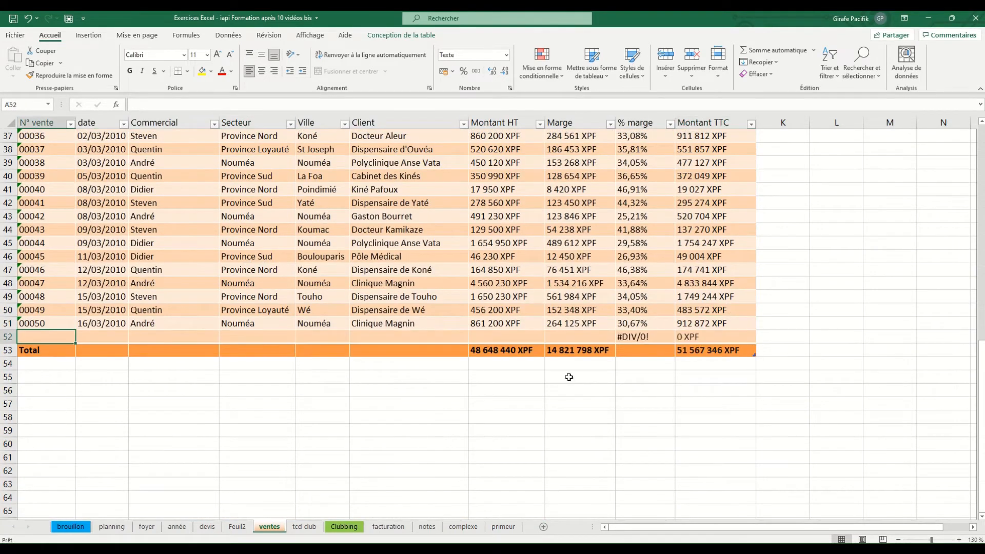
Enter sale number '00051, today's date 08/09/2021 and the salesperson's name in the new row of the ventes table
{"action": "type", "text": "'00051"}
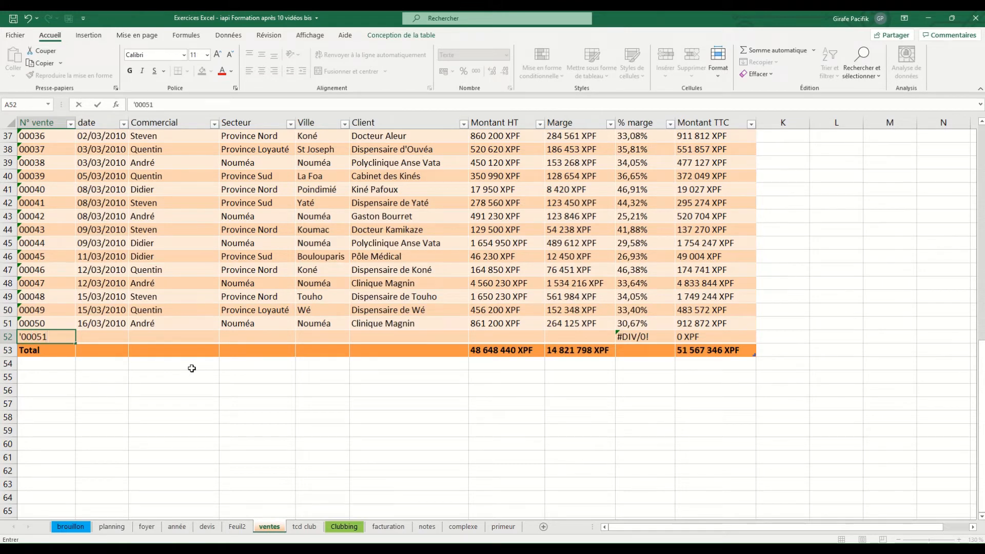
{"action": "key", "text": "Tab"}
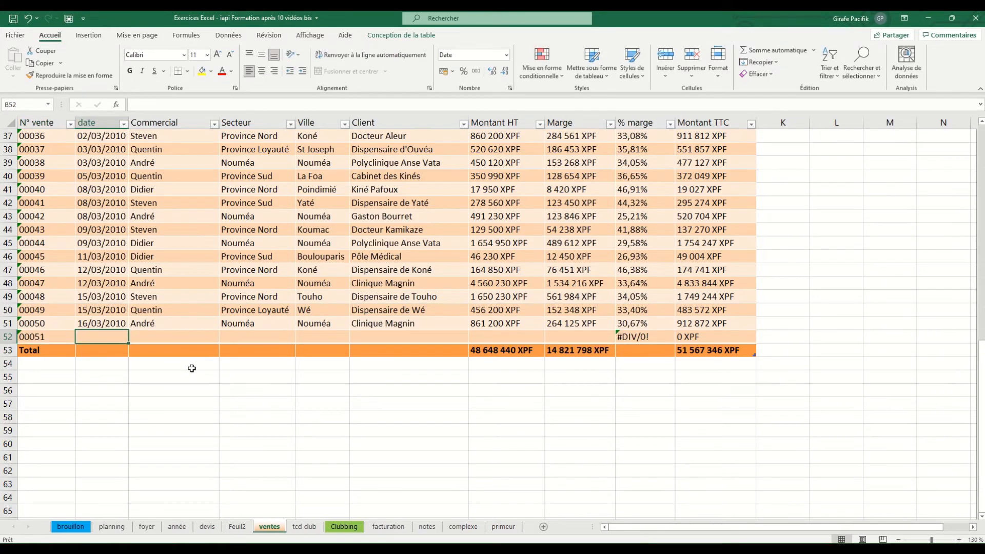
{"action": "key", "text": "ctrl+semicolon"}
{"action": "key", "text": "Tab"}
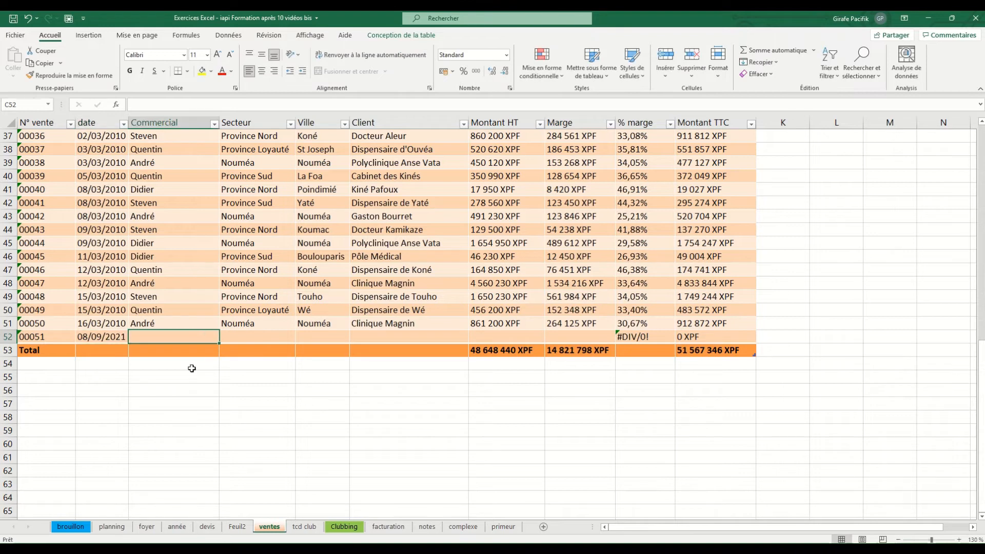
{"action": "type", "text": "Bernard"}
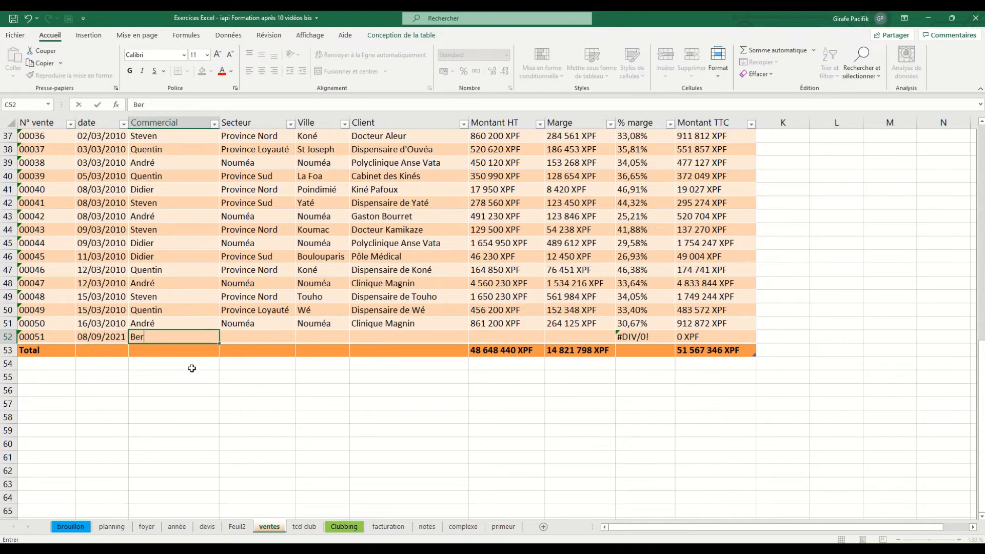
{"action": "key", "text": "Tab"}
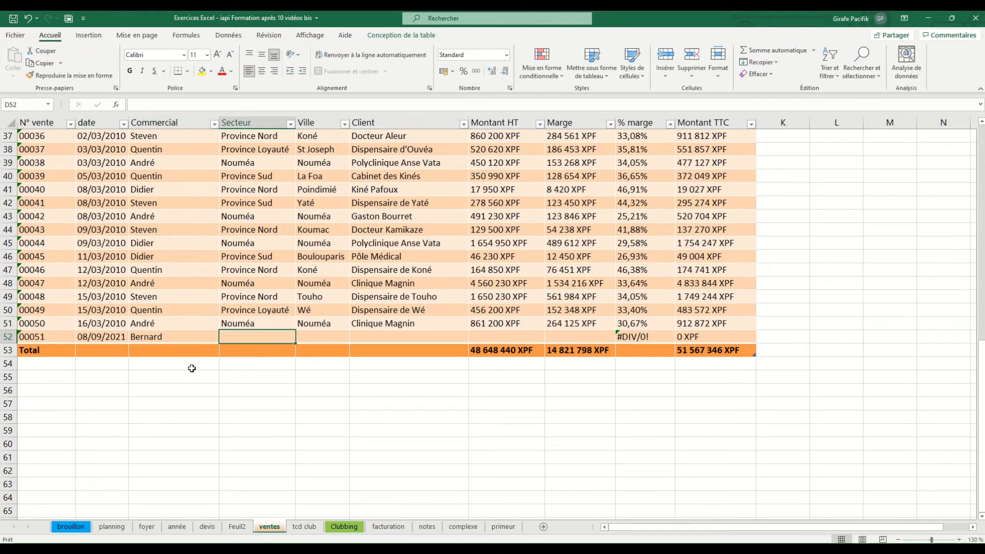
Fill in the new sale's Secteur as Wallis and its Ville as Mata Utu
{"action": "type", "text": "W"}
{"action": "key", "text": "Tab"}
{"action": "type", "text": "llis"}
{"action": "key", "text": "Tab"}
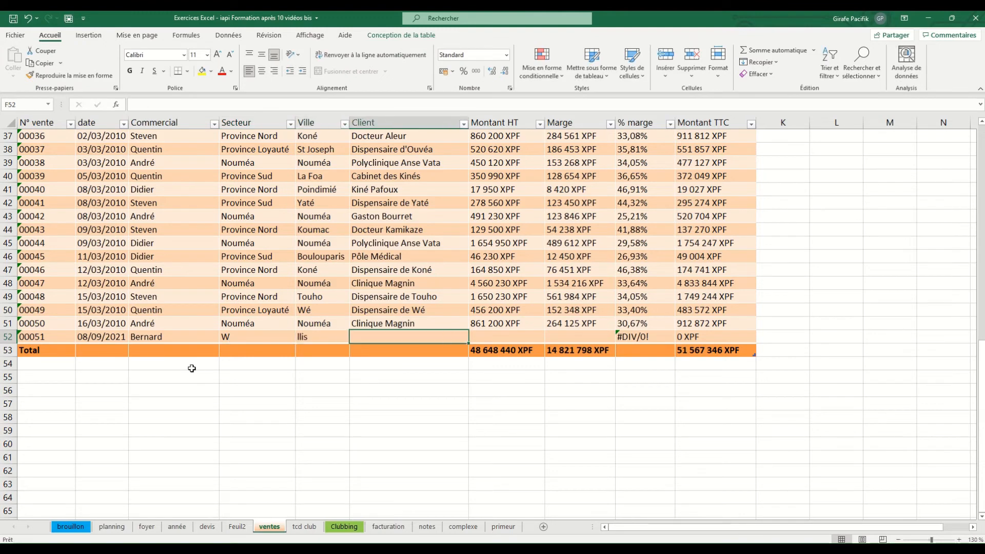
{"action": "key", "text": "Left"}
{"action": "key", "text": "Left"}
{"action": "key", "text": "Right"}
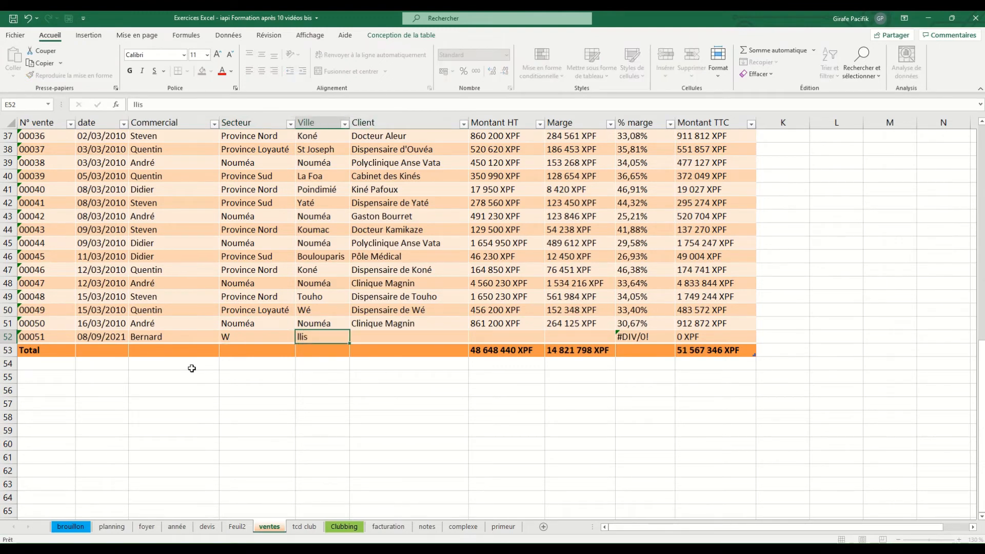
{"action": "key", "text": "Left"}
{"action": "key", "text": "F2"}
{"action": "type", "text": "allis"}
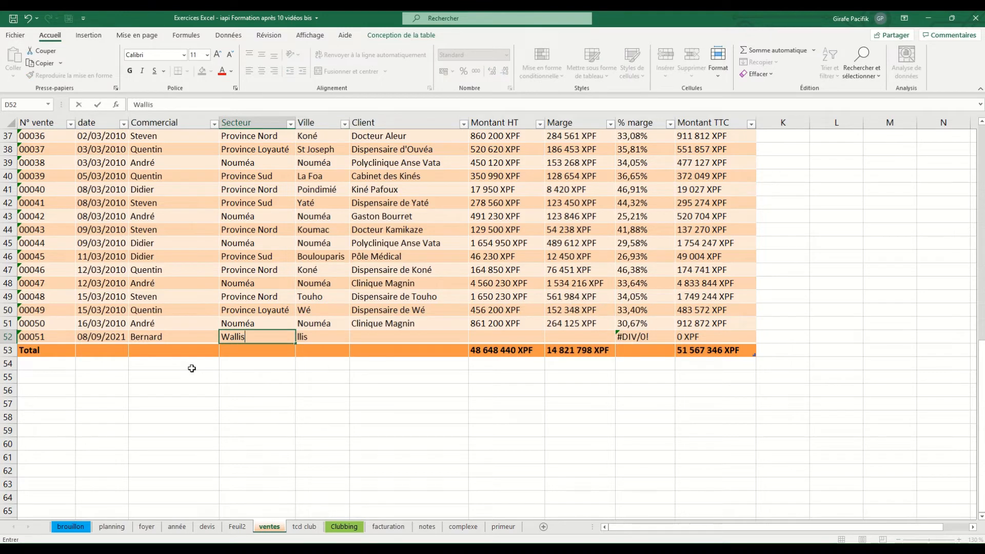
{"action": "key", "text": "Tab"}
{"action": "type", "text": "Ma"}
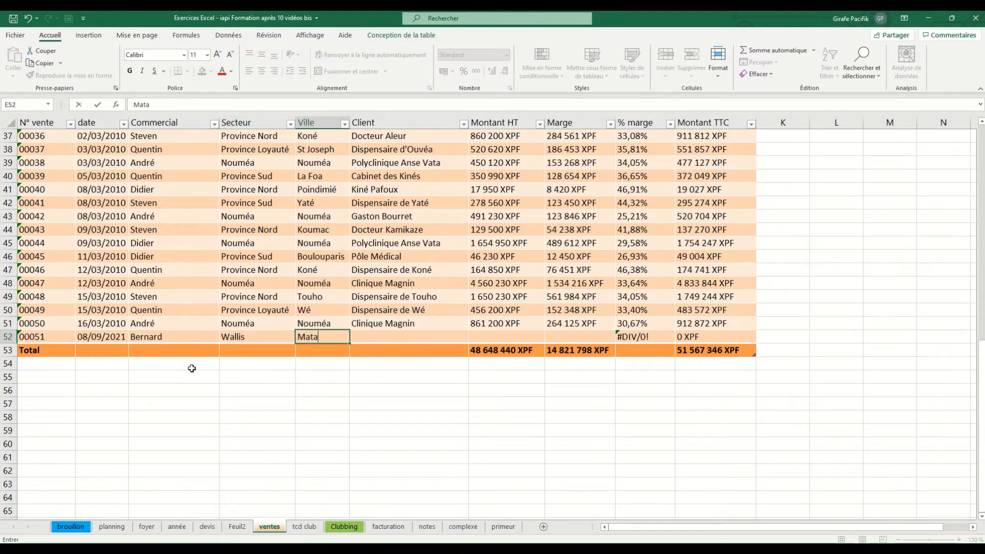
{"action": "key", "text": "Tab"}
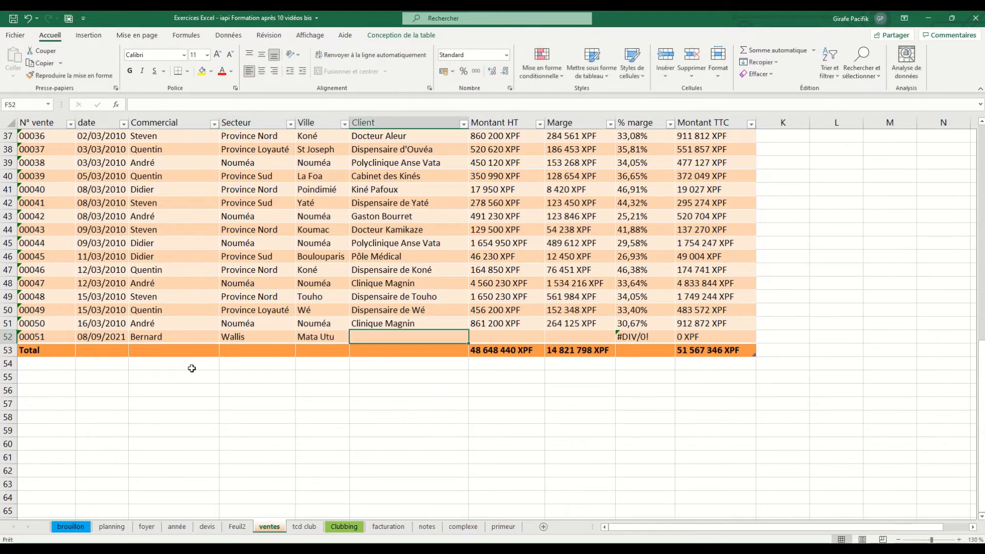
Complete sale 00051 with client Agence de Santé, Montant HT 6900000 and Marge 2100000
{"action": "type", "text": "Agence d"}
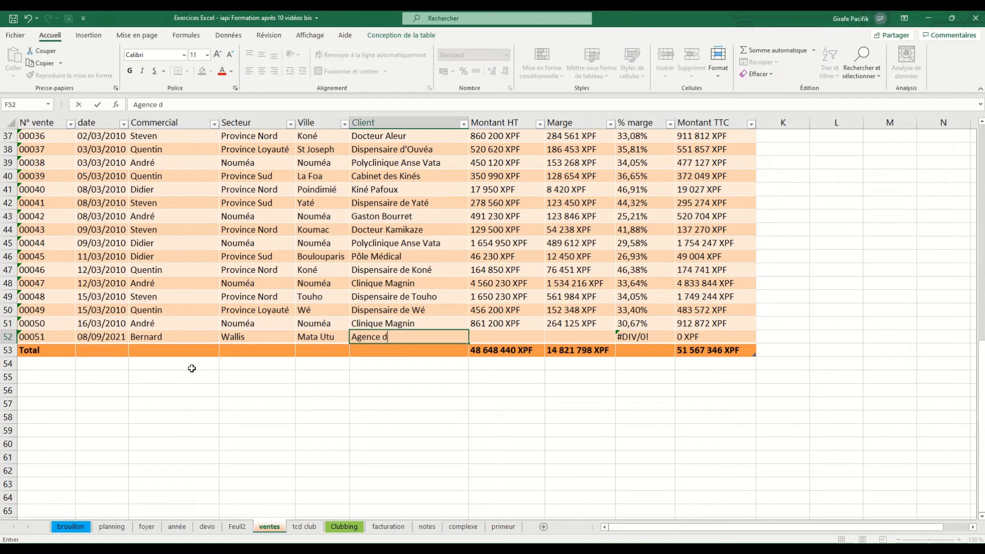
{"action": "type", "text": "e Santé"}
{"action": "key", "text": "Tab"}
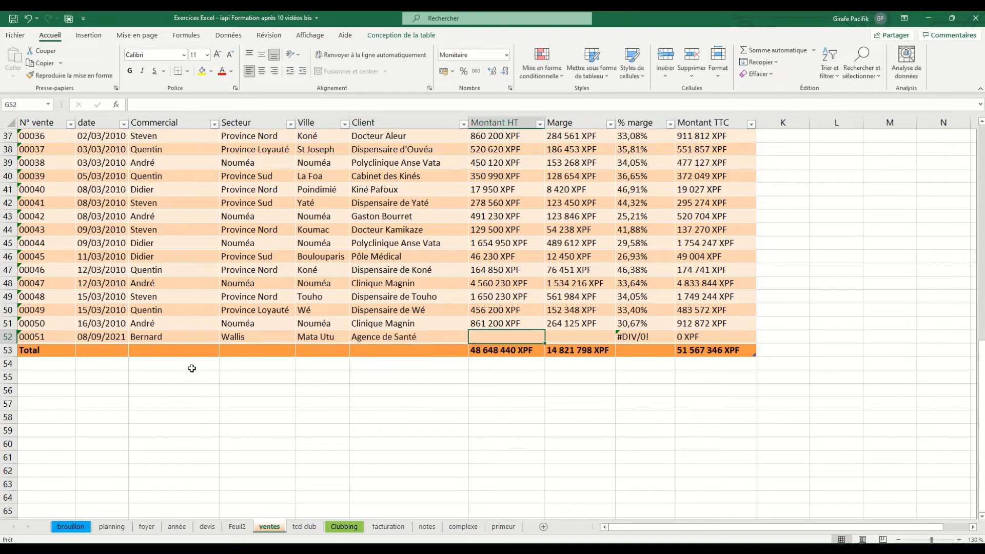
{"action": "type", "text": "6 900 000"}
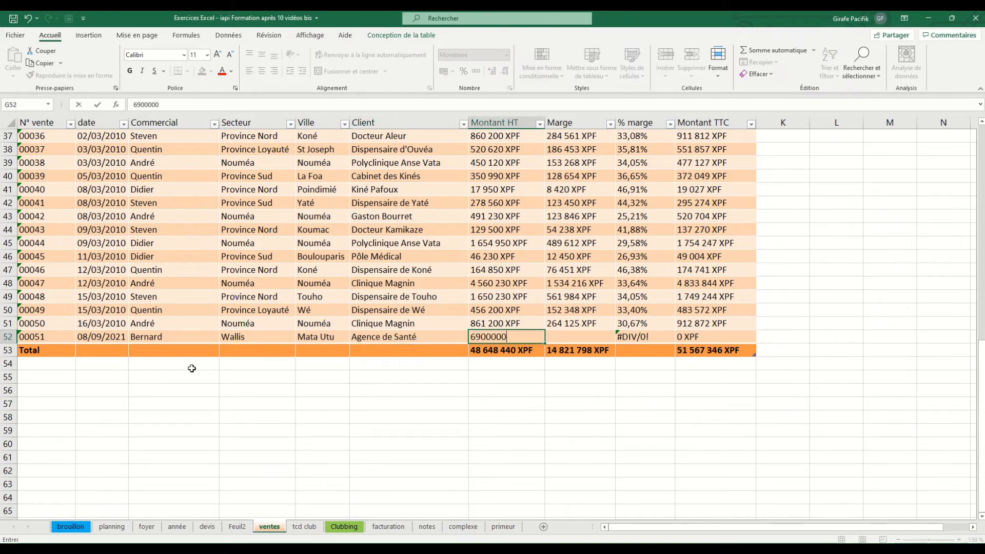
{"action": "key", "text": "Tab"}
{"action": "type", "text": "2 10"}
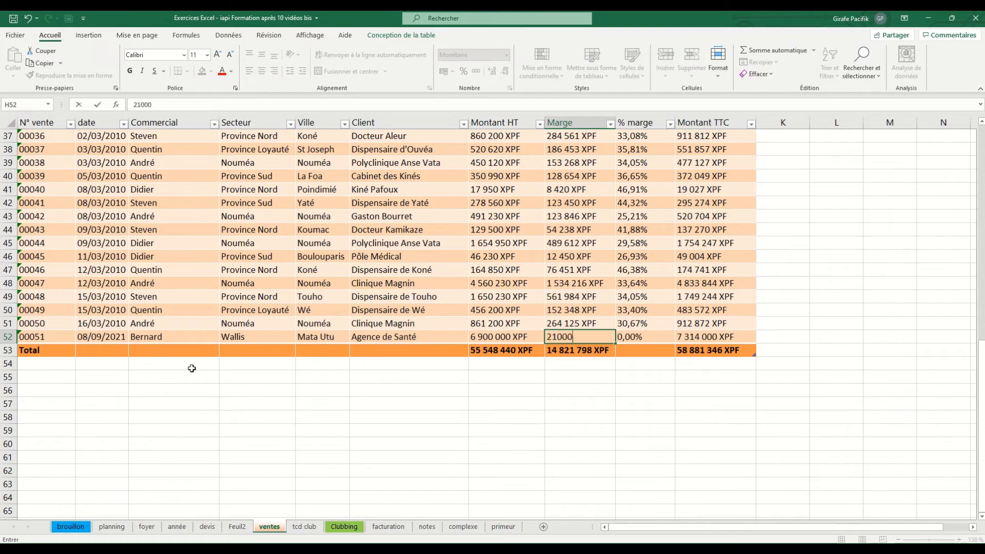
{"action": "type", "text": "0 000"}
{"action": "key", "text": "Return"}
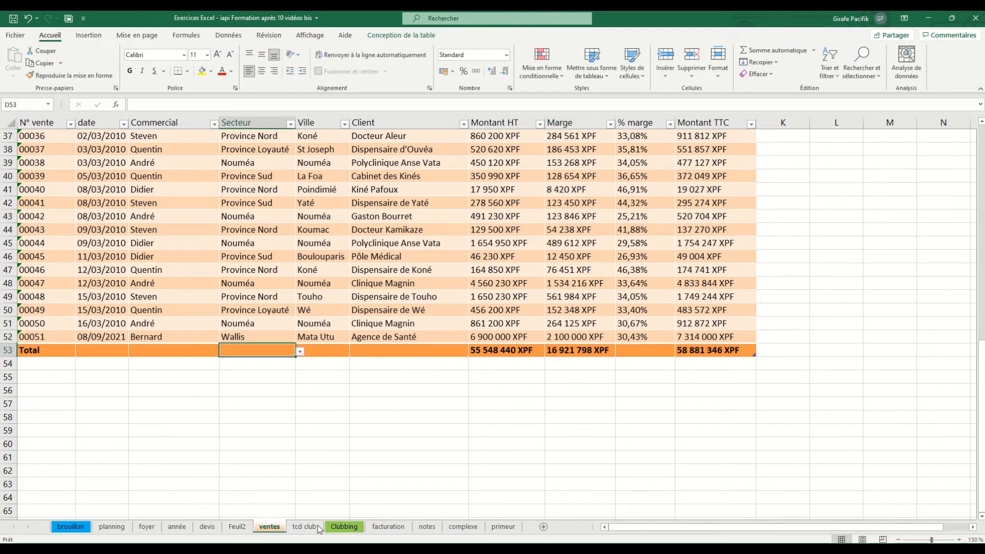
Add the Secteur field below Commercial in the rows of the Feuil2 pivot table, and refresh the pivot table
{"action": "left_click", "coordinate": [237, 526]}
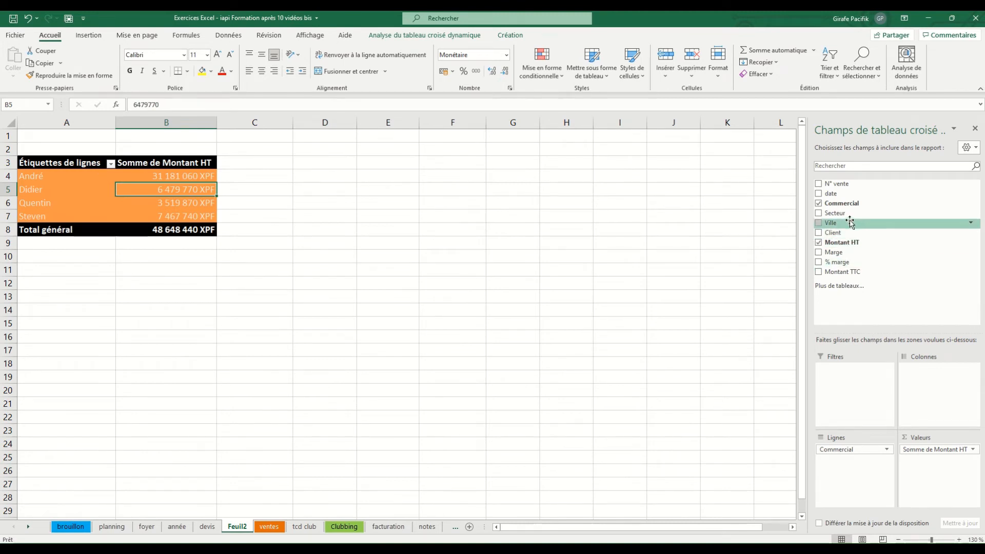
{"action": "left_click_drag", "start_coordinate": [834, 213], "coordinate": [851, 485]}
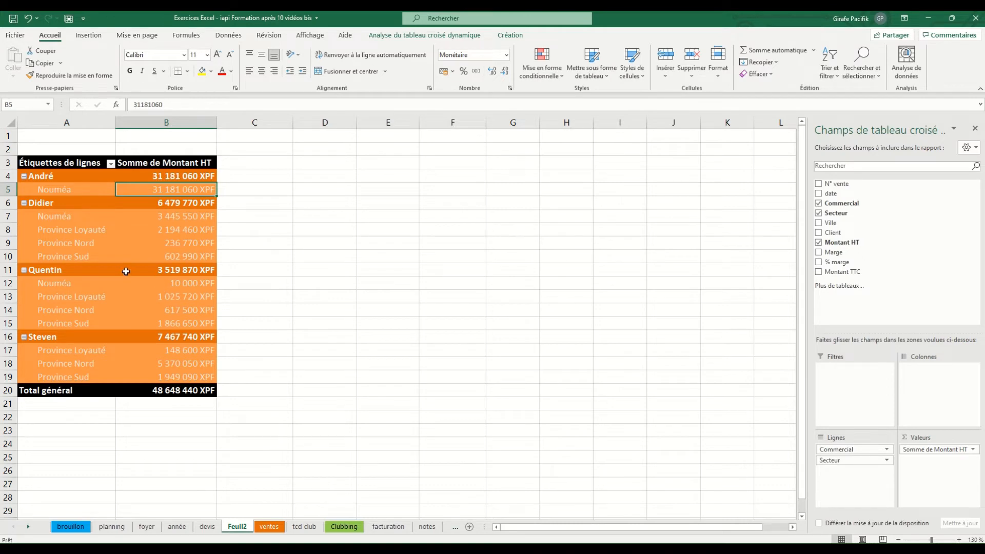
{"action": "right_click", "coordinate": [92, 239]}
{"action": "left_click", "coordinate": [117, 277]}
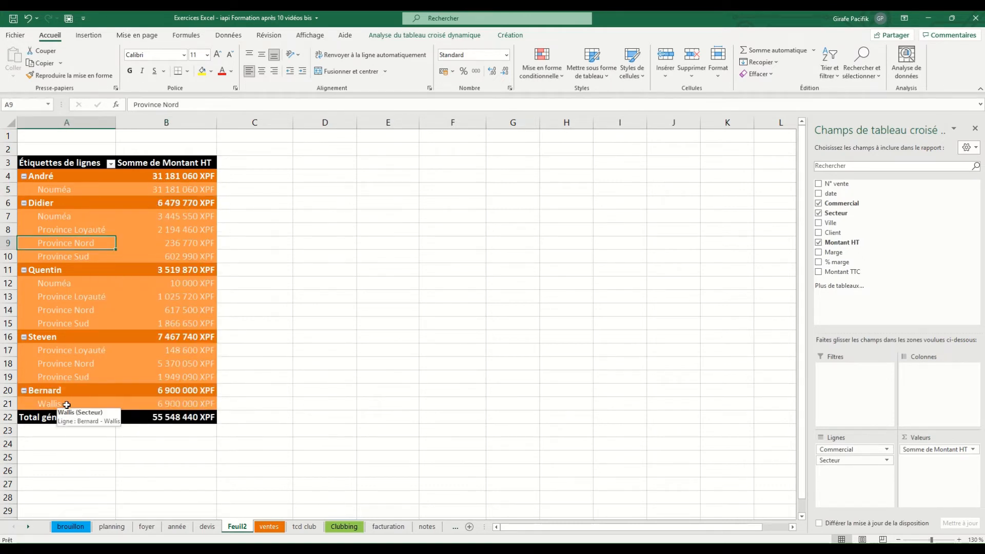
{"action": "right_click", "coordinate": [81, 296]}
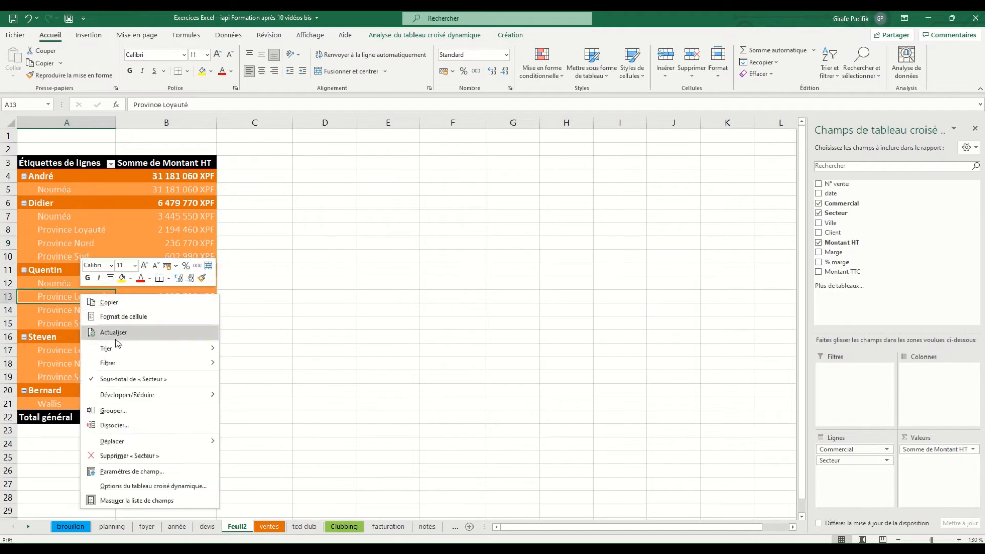
{"action": "left_click", "coordinate": [57, 296]}
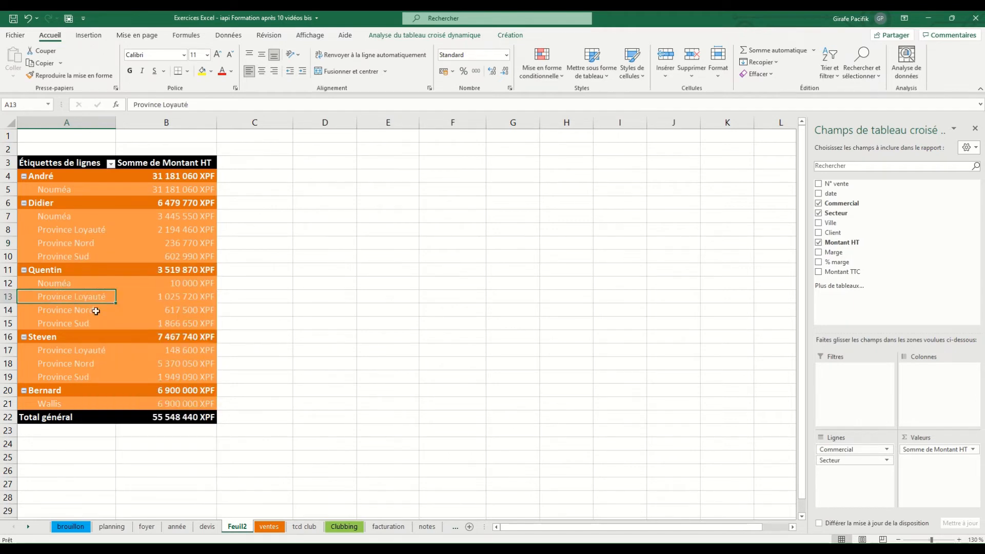
Compare the ventes source table with the Feuil2 pivot table, and view the available table formatting styles without applying one
{"action": "left_click", "coordinate": [269, 526]}
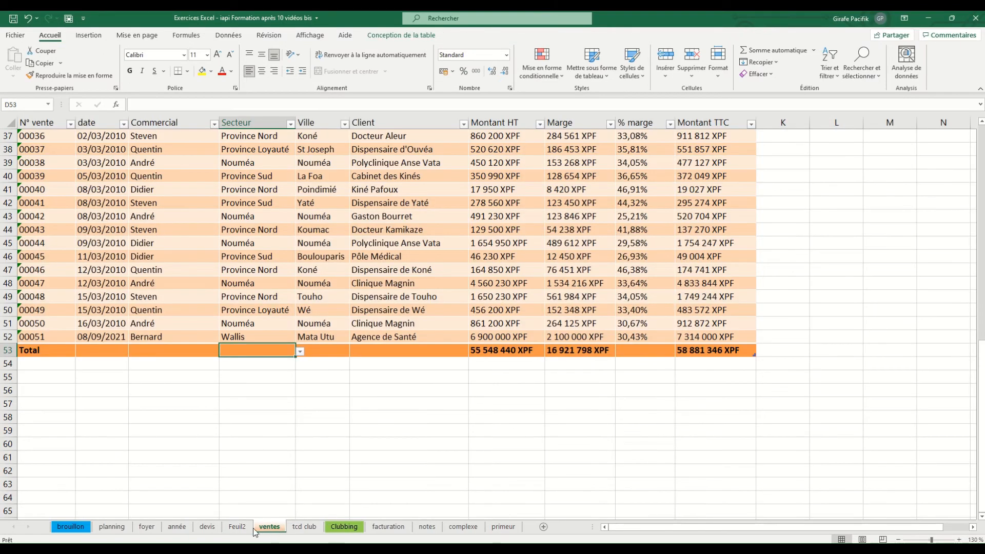
{"action": "left_click", "coordinate": [237, 527]}
{"action": "key", "text": "Up"}
{"action": "key", "text": "Up"}
{"action": "key", "text": "Right"}
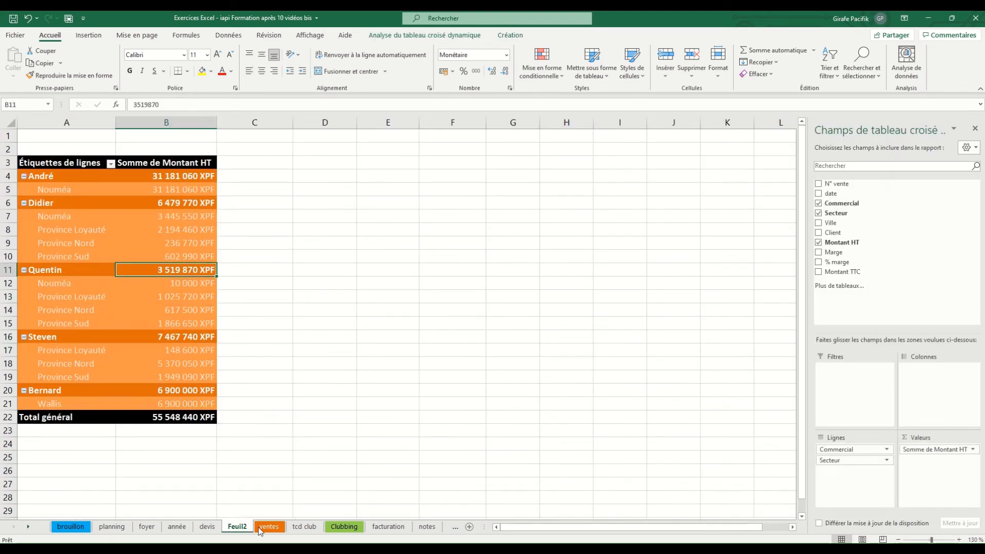
{"action": "left_click", "coordinate": [259, 528]}
{"action": "left_click", "coordinate": [600, 59]}
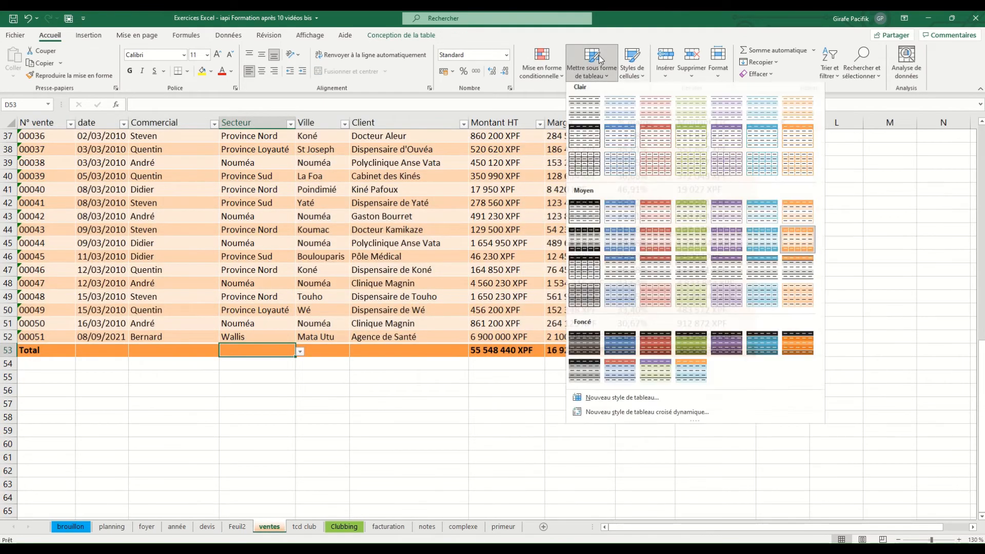
{"action": "left_click", "coordinate": [600, 59]}
{"action": "left_click", "coordinate": [322, 229]}
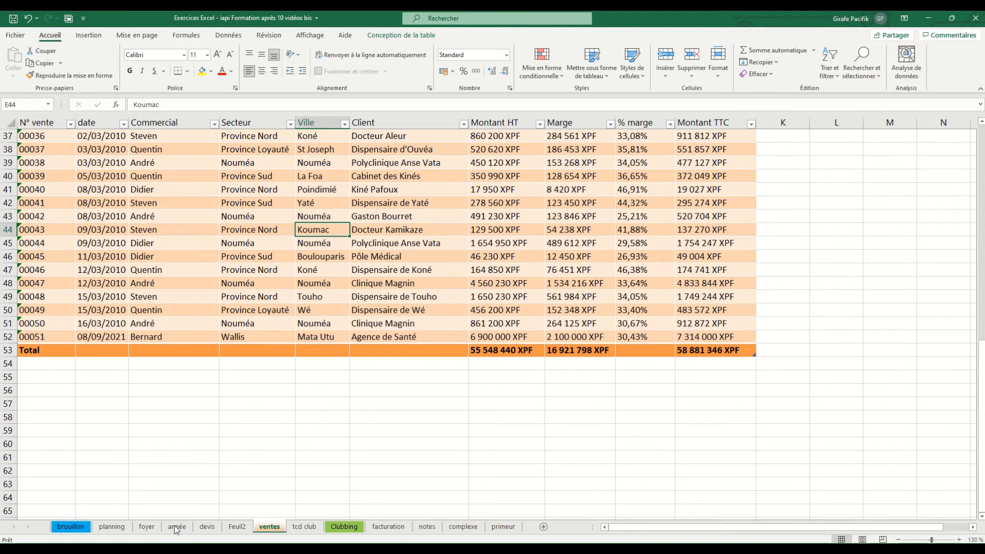
Check the data source of the Feuil2 pivot table and the extent of tab_ventes, then cancel without changing the source
{"action": "left_click", "coordinate": [304, 526]}
{"action": "left_click", "coordinate": [237, 526]}
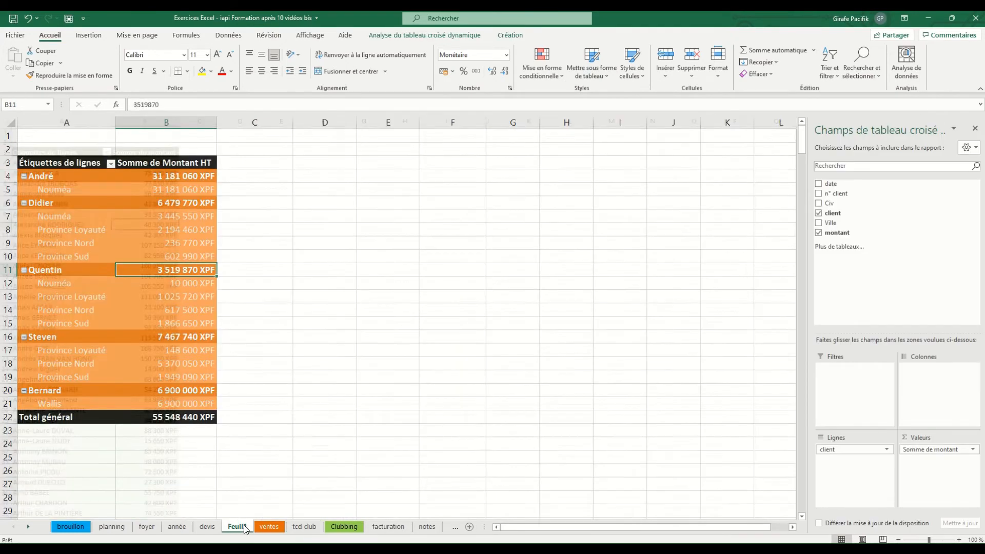
{"action": "left_click", "coordinate": [153, 256]}
{"action": "left_click", "coordinate": [471, 36]}
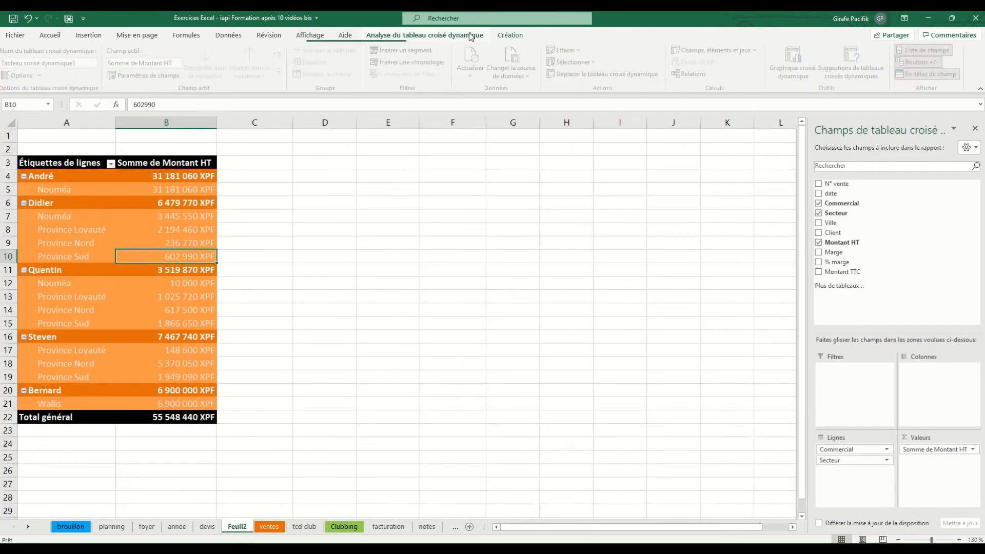
{"action": "left_click", "coordinate": [515, 59]}
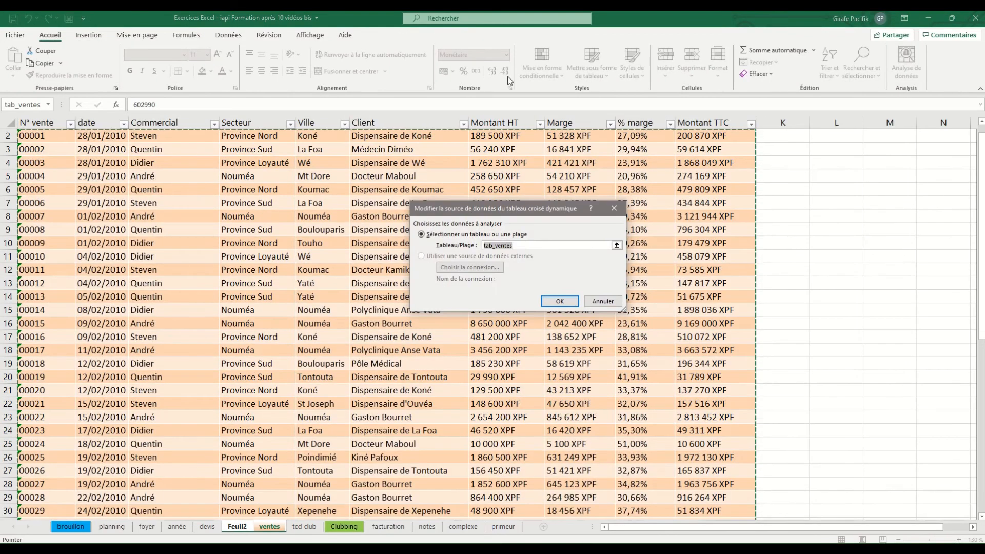
{"action": "scroll", "coordinate": [362, 347], "scroll_direction": "down", "scroll_amount": 18}
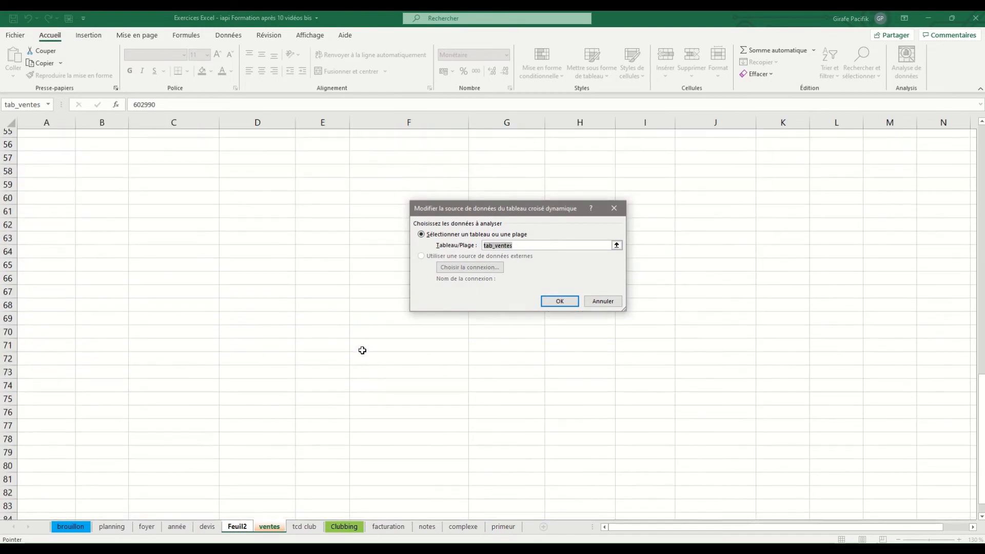
{"action": "scroll", "coordinate": [390, 318], "scroll_direction": "up", "scroll_amount": 6}
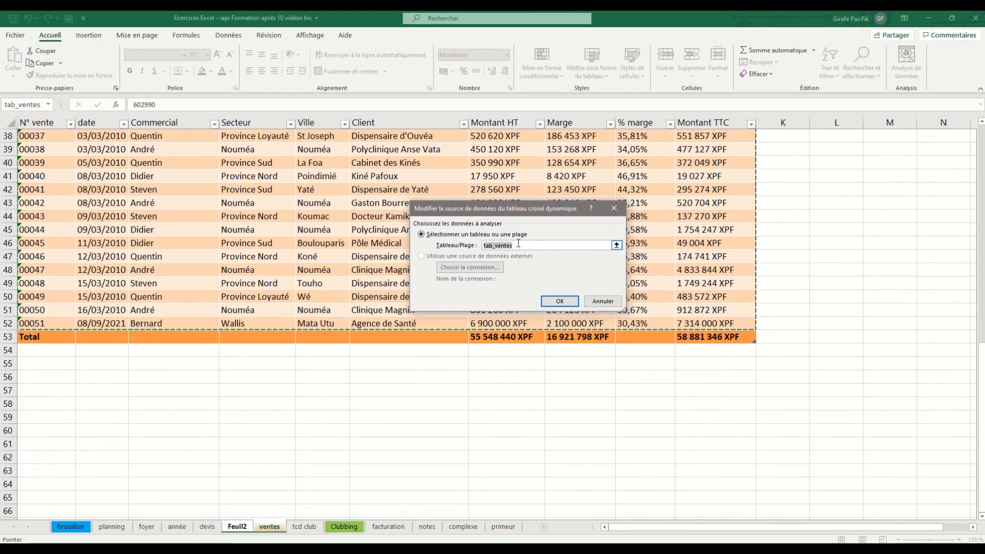
{"action": "left_click", "coordinate": [603, 301]}
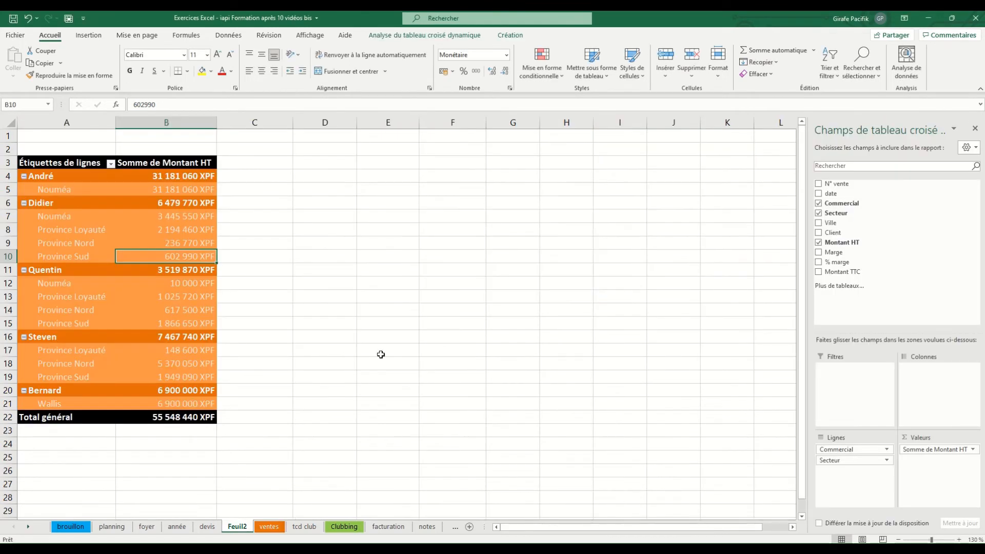
Refresh the Feuil2 pivot table again from one of its Secteur labels
{"action": "left_click", "coordinate": [135, 294]}
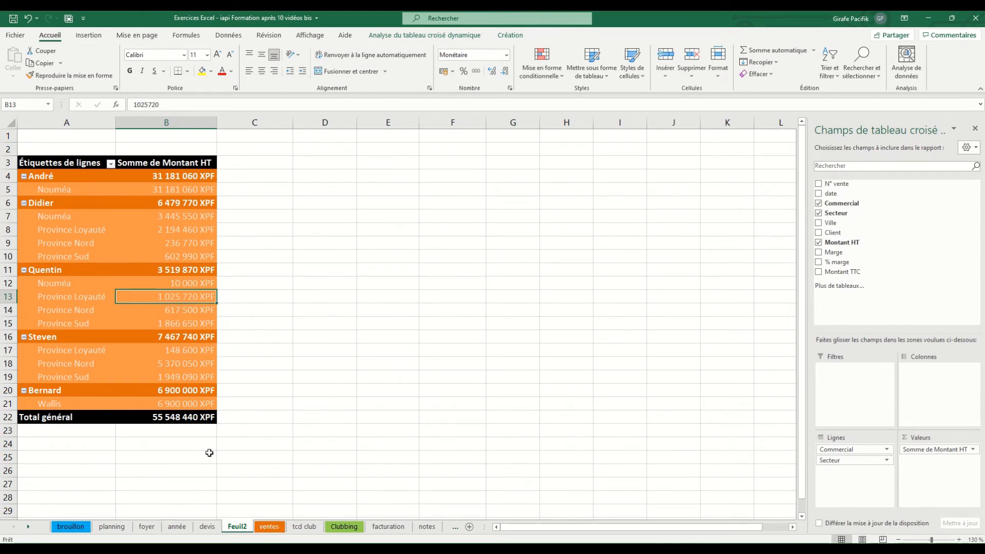
{"action": "right_click", "coordinate": [110, 297]}
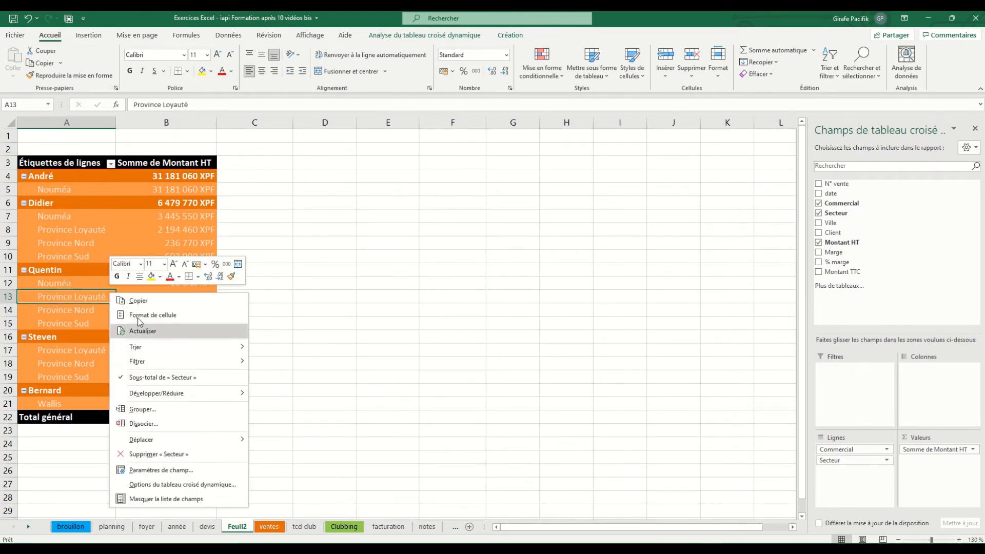
{"action": "left_click", "coordinate": [141, 330]}
Examine the Clubbing source table and the client labels of the tcd club pivot table
{"action": "left_click", "coordinate": [344, 526]}
{"action": "left_click", "coordinate": [241, 314]}
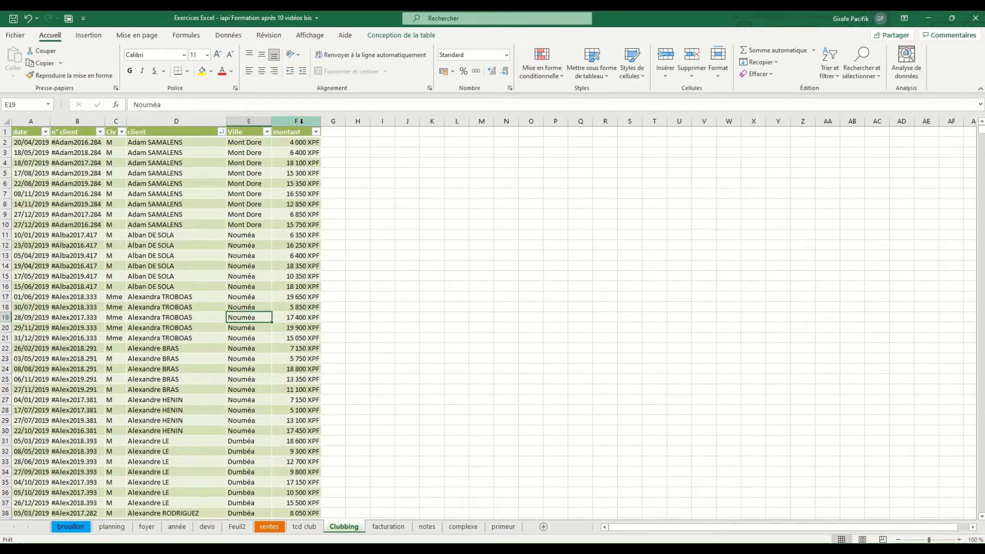
{"action": "left_click", "coordinate": [304, 527]}
{"action": "left_click", "coordinate": [118, 176]}
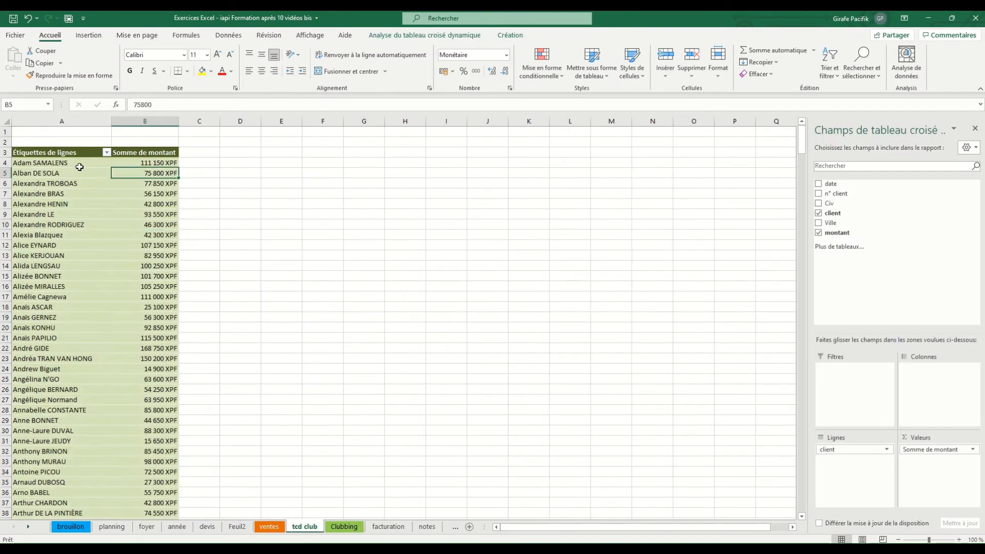
{"action": "left_click", "coordinate": [79, 163]}
{"action": "left_click_drag", "start_coordinate": [77, 163], "coordinate": [87, 391]}
Rename the Feuil2 sheet as "tcd ventes"
{"action": "double_click", "coordinate": [242, 531]}
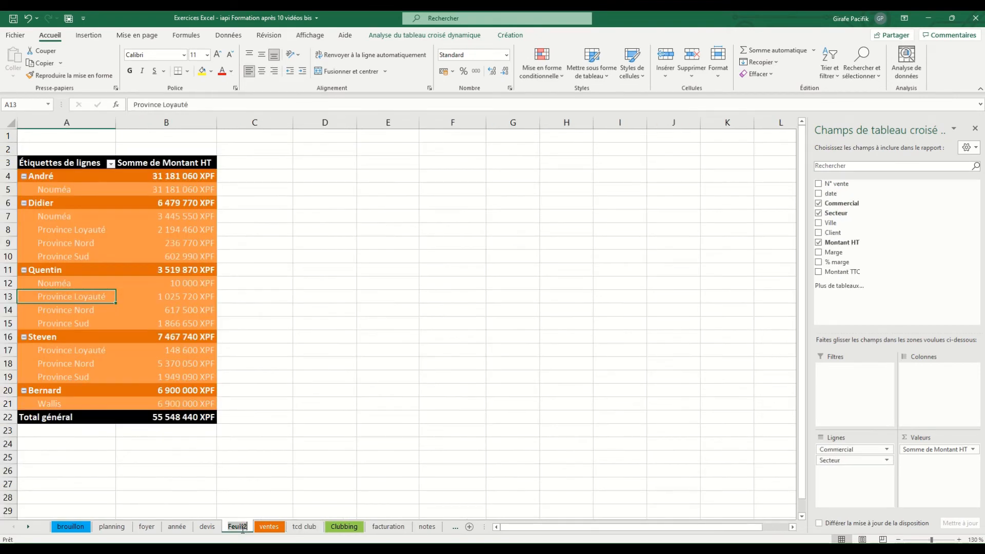
{"action": "type", "text": "tcd ventes"}
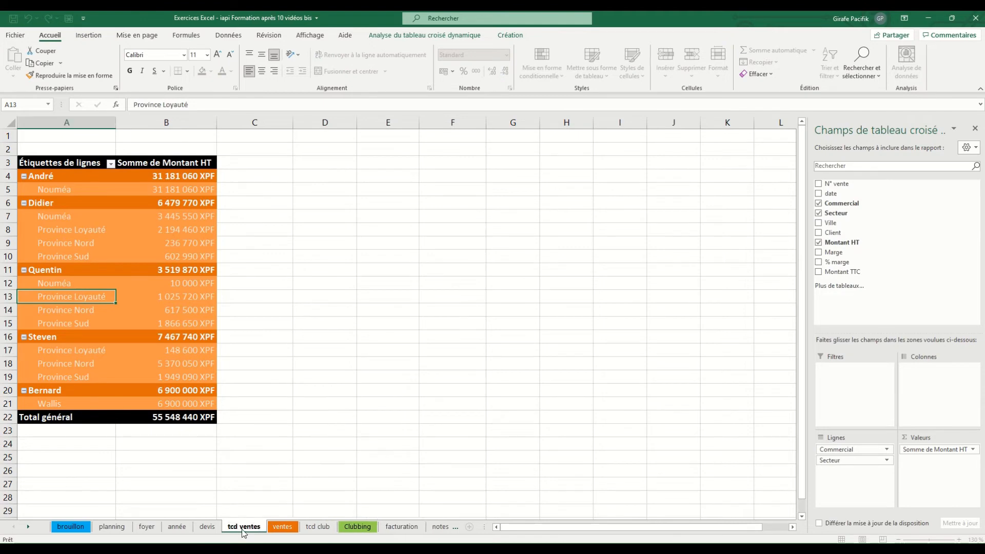
{"action": "key", "text": "Return"}
Sort the Secteur labels of the tcd ventes pivot table from A to Z
{"action": "left_click", "coordinate": [81, 192]}
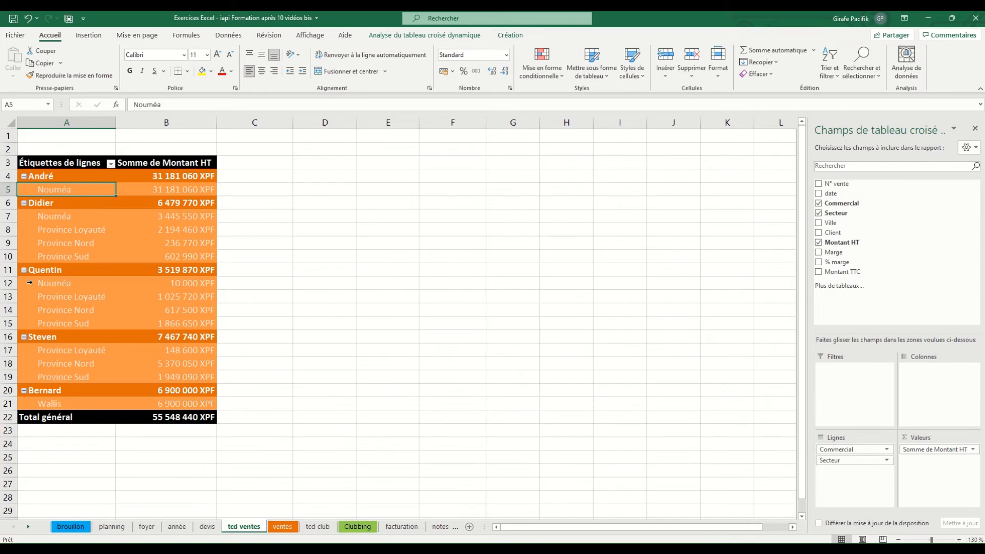
{"action": "left_click_drag", "start_coordinate": [40, 177], "coordinate": [65, 377]}
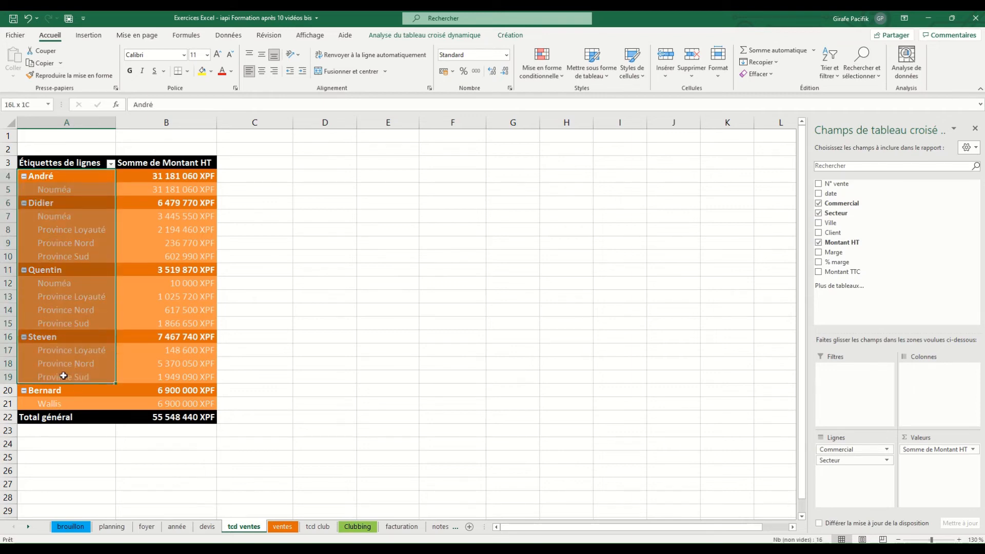
{"action": "left_click_drag", "start_coordinate": [66, 217], "coordinate": [76, 257]}
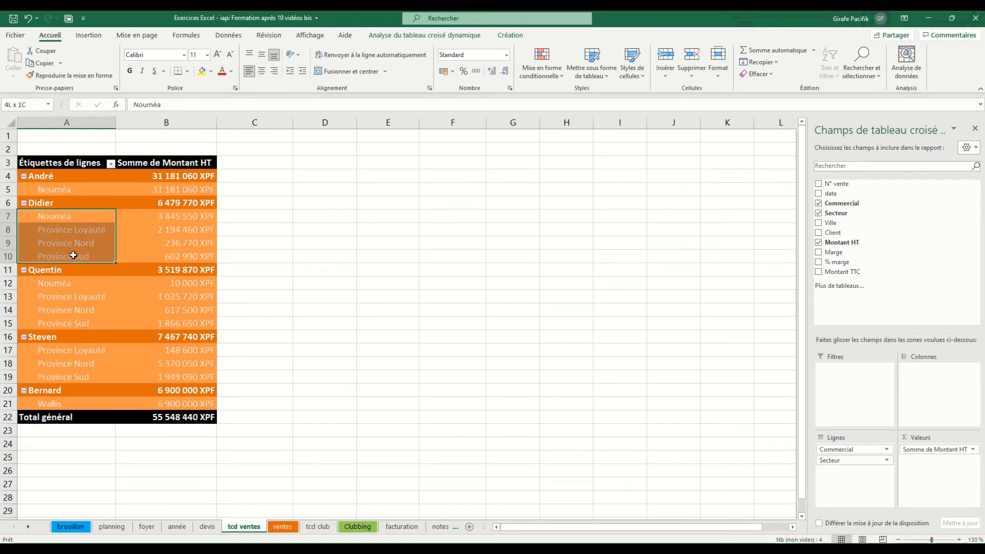
{"action": "left_click", "coordinate": [62, 229]}
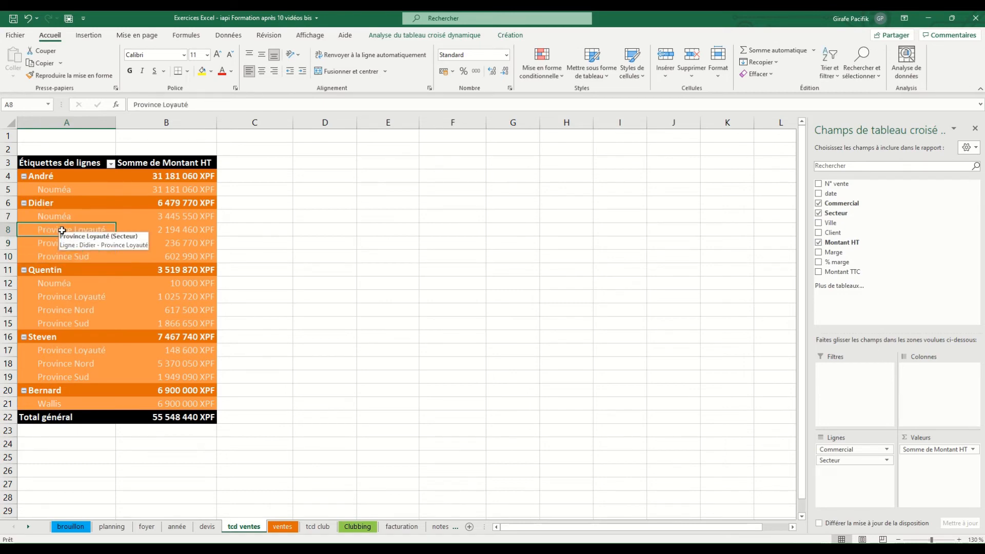
{"action": "left_click", "coordinate": [111, 164]}
{"action": "left_click", "coordinate": [93, 198]}
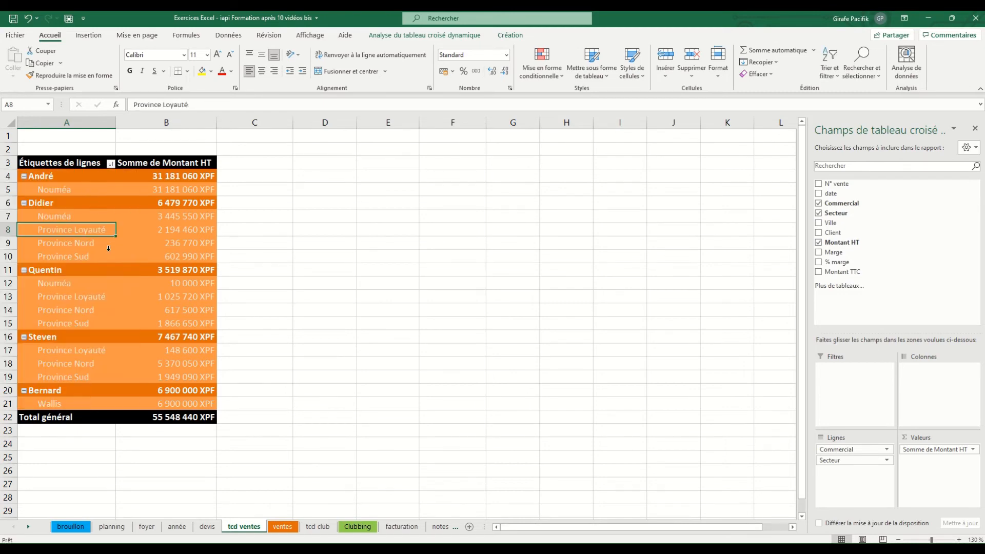
{"action": "left_click", "coordinate": [110, 164]}
{"action": "left_click", "coordinate": [87, 200]}
{"action": "left_click", "coordinate": [177, 221]}
Sort the Commercial labels of the tcd ventes pivot table from A to Z
{"action": "left_click", "coordinate": [60, 170]}
{"action": "left_click", "coordinate": [62, 176]}
{"action": "left_click", "coordinate": [110, 164]}
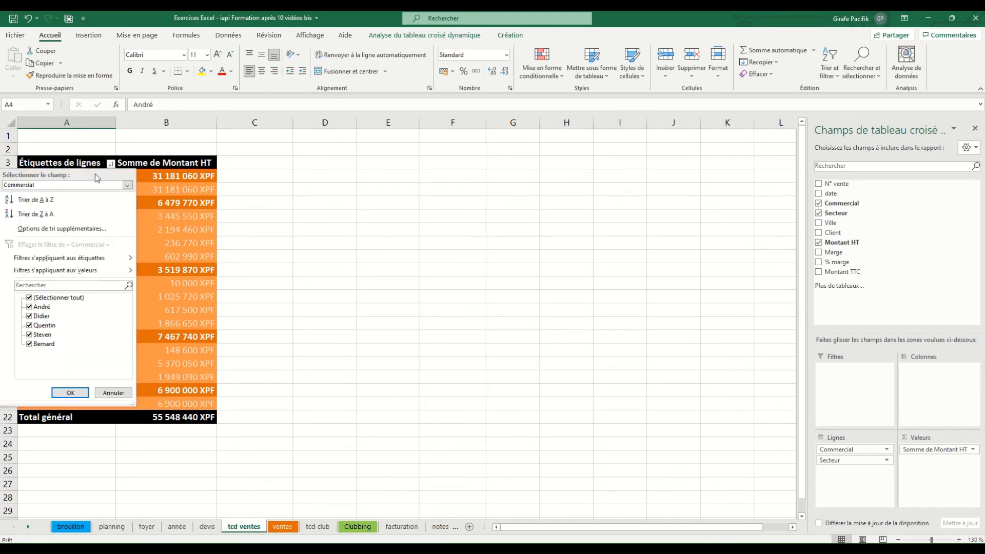
{"action": "left_click", "coordinate": [92, 198]}
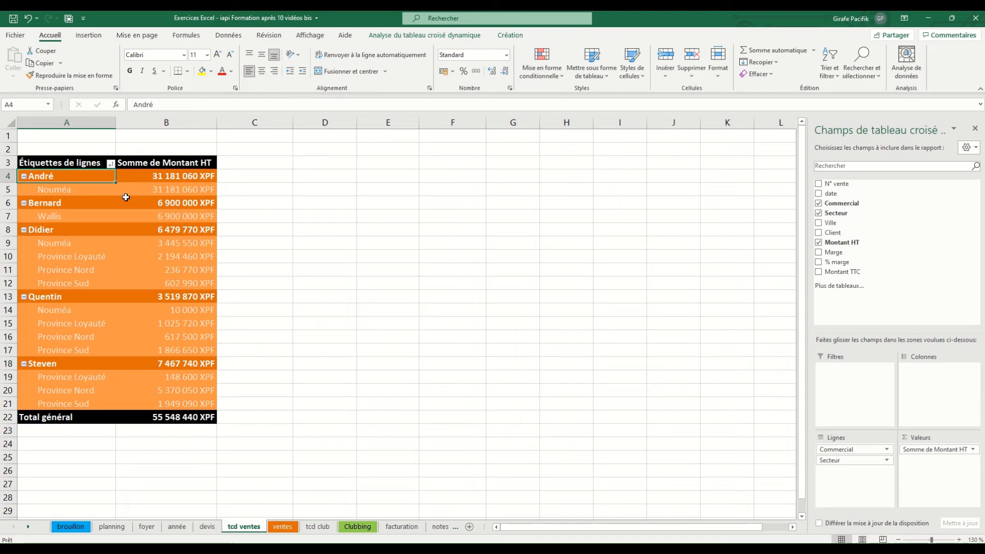
{"action": "left_click", "coordinate": [87, 177]}
{"action": "mouse_move", "coordinate": [164, 191]}
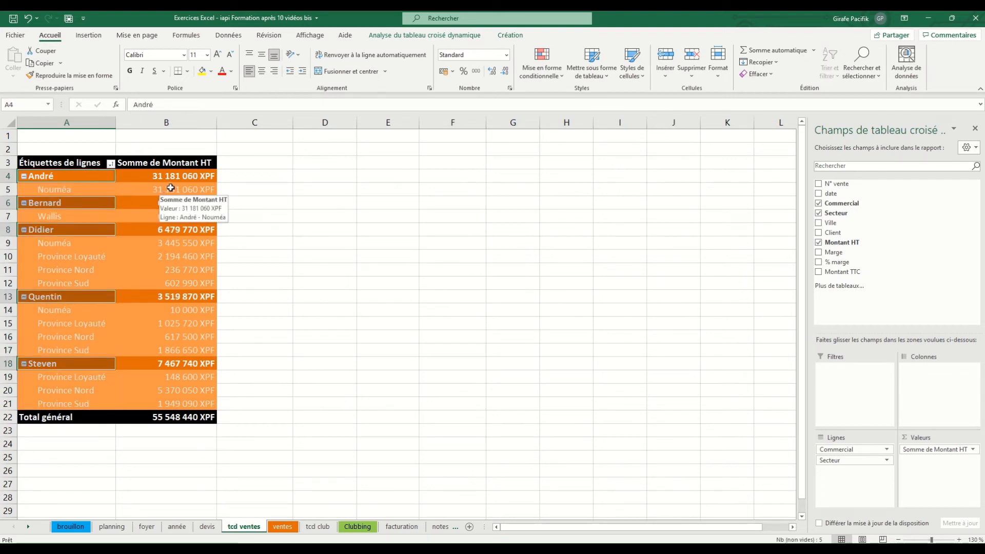
Look at the Clubbing table, then check which sort options the tcd club pivot table offers on its row labels, amounts and Somme de montant header
{"action": "left_click", "coordinate": [357, 526]}
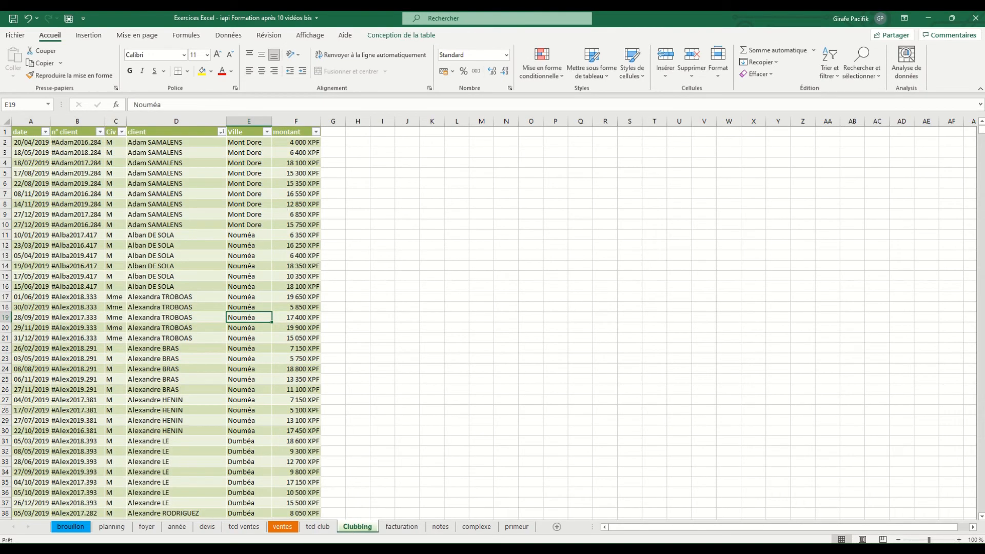
{"action": "left_click", "coordinate": [318, 527]}
{"action": "left_click", "coordinate": [156, 193]}
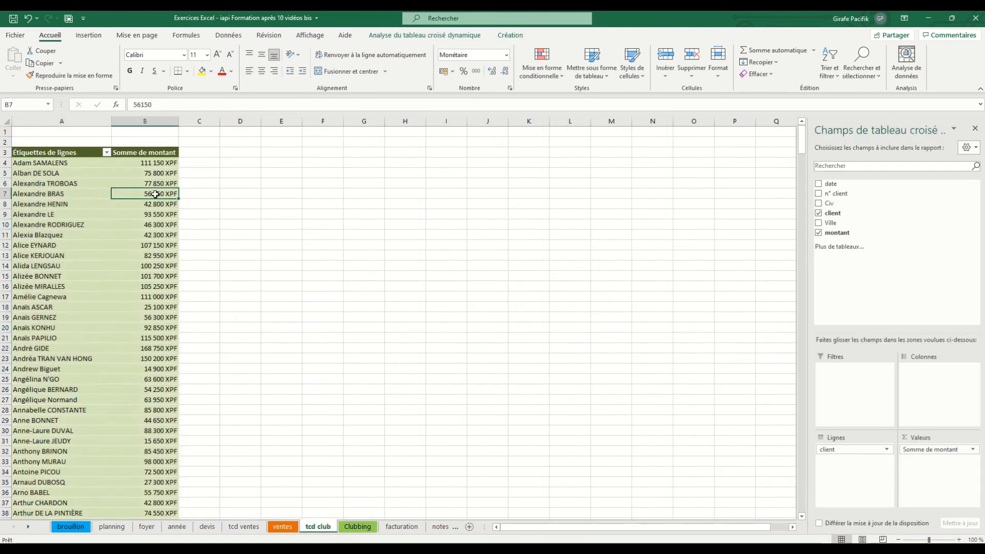
{"action": "left_click", "coordinate": [163, 153]}
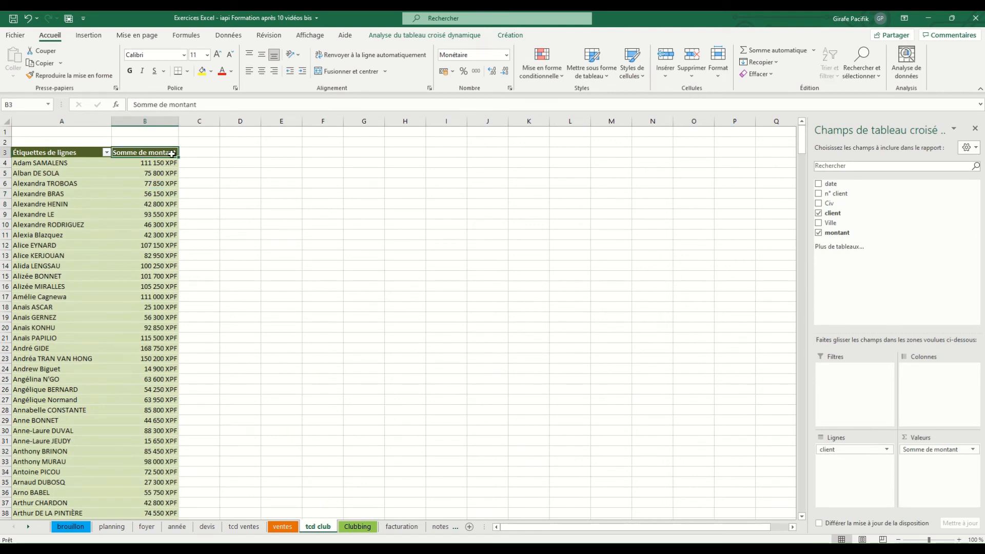
{"action": "left_click", "coordinate": [107, 152]}
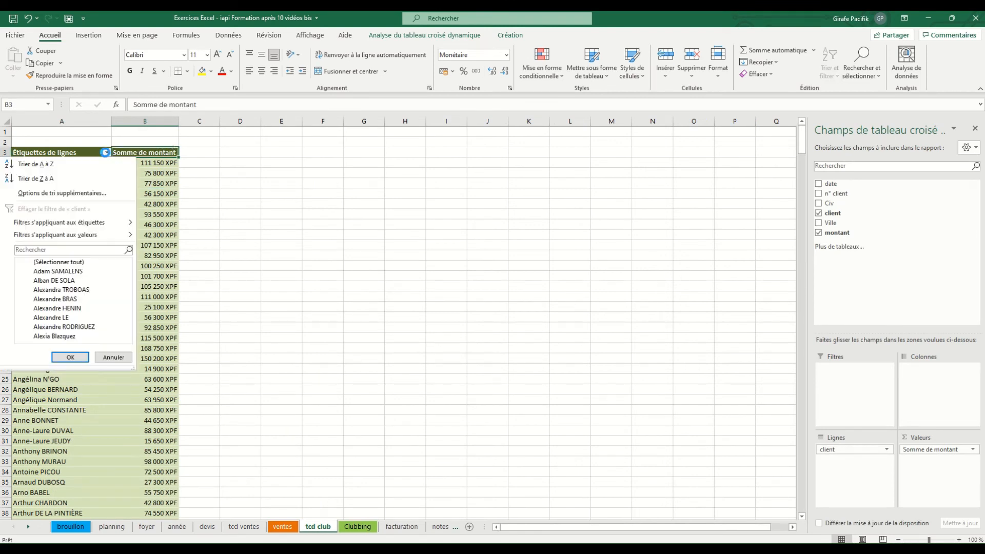
{"action": "left_click", "coordinate": [155, 178]}
{"action": "left_click", "coordinate": [158, 173]}
{"action": "right_click", "coordinate": [160, 164]}
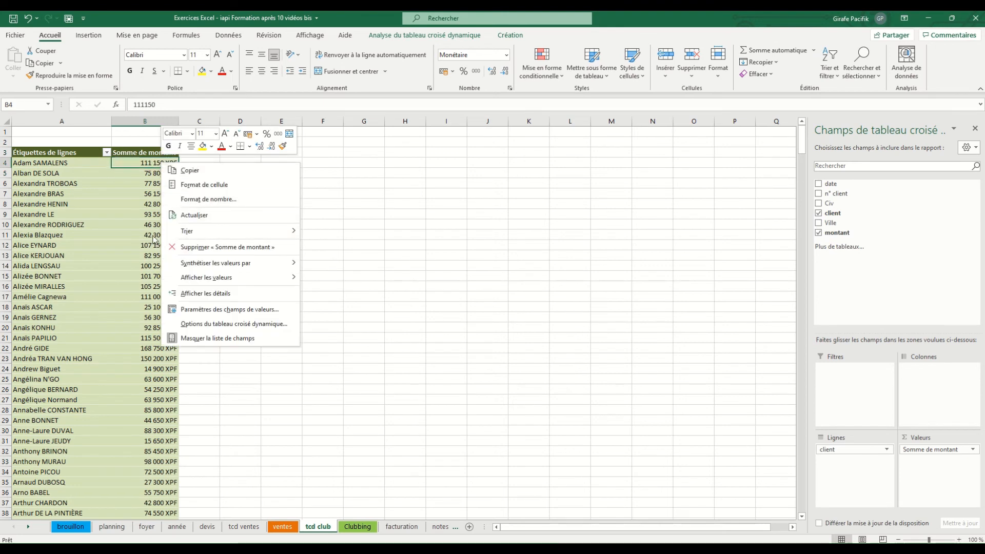
{"action": "key", "text": "Escape"}
{"action": "right_click", "coordinate": [149, 153]}
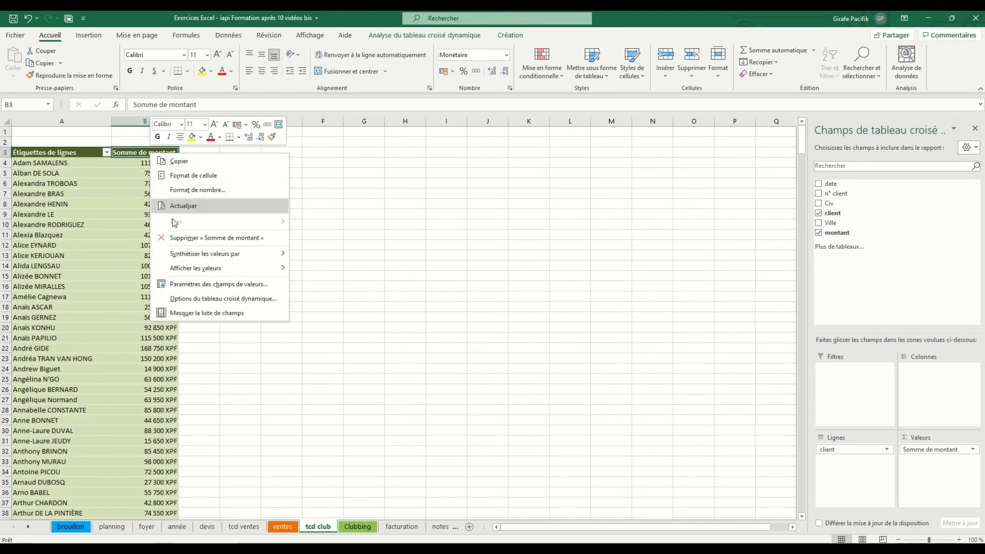
{"action": "key", "text": "Escape"}
Sort the tcd club pivot table by Somme de montant from largest to smallest
{"action": "right_click", "coordinate": [159, 247]}
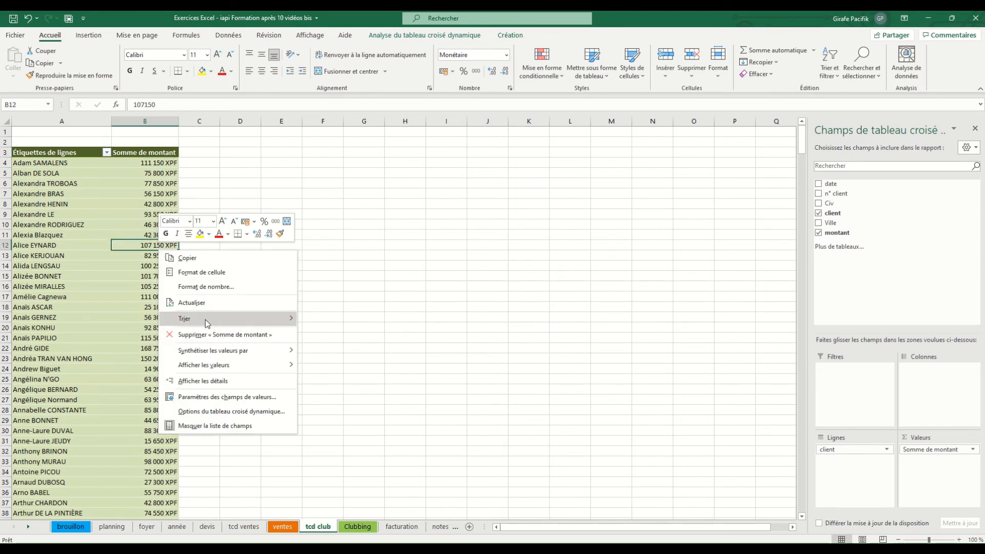
{"action": "mouse_move", "coordinate": [199, 321]}
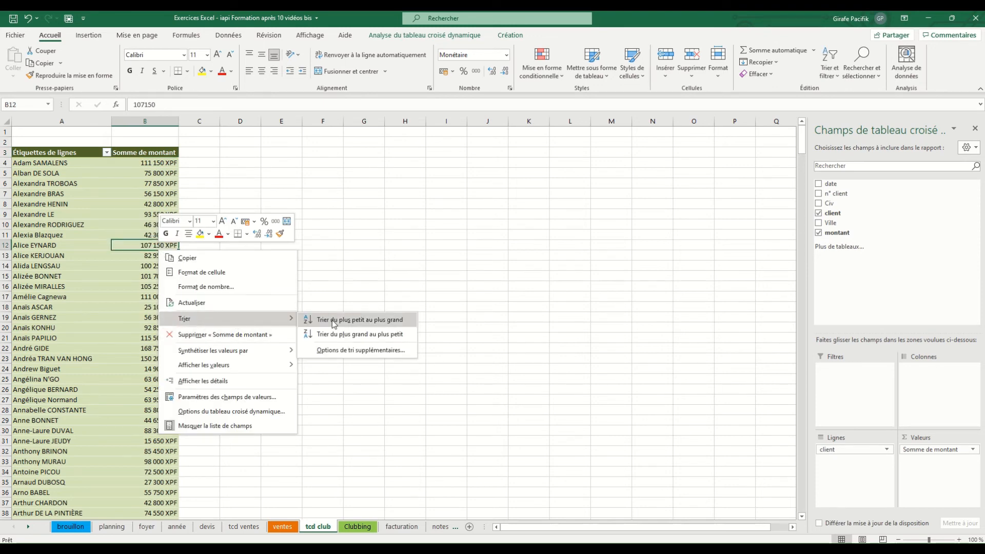
{"action": "left_click", "coordinate": [344, 337]}
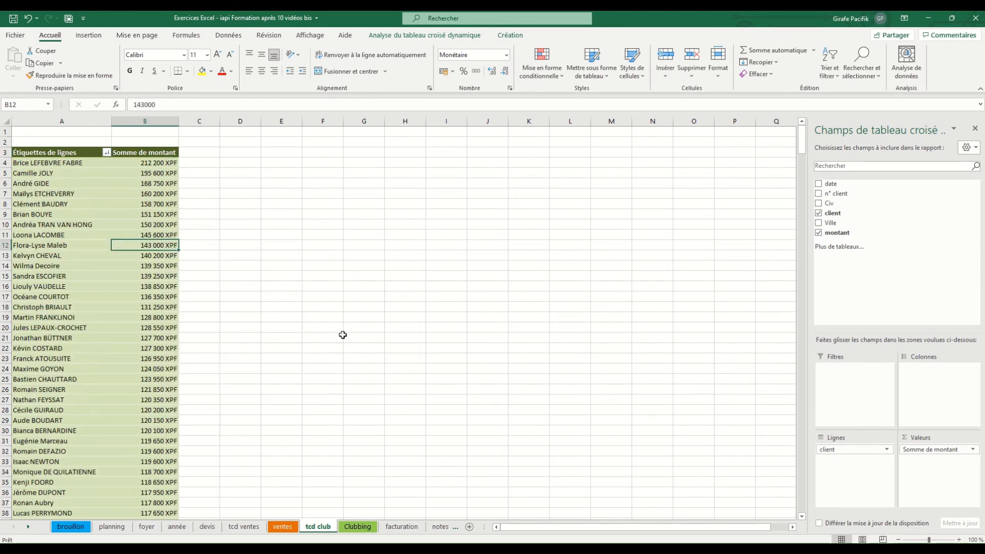
{"action": "left_click", "coordinate": [78, 163]}
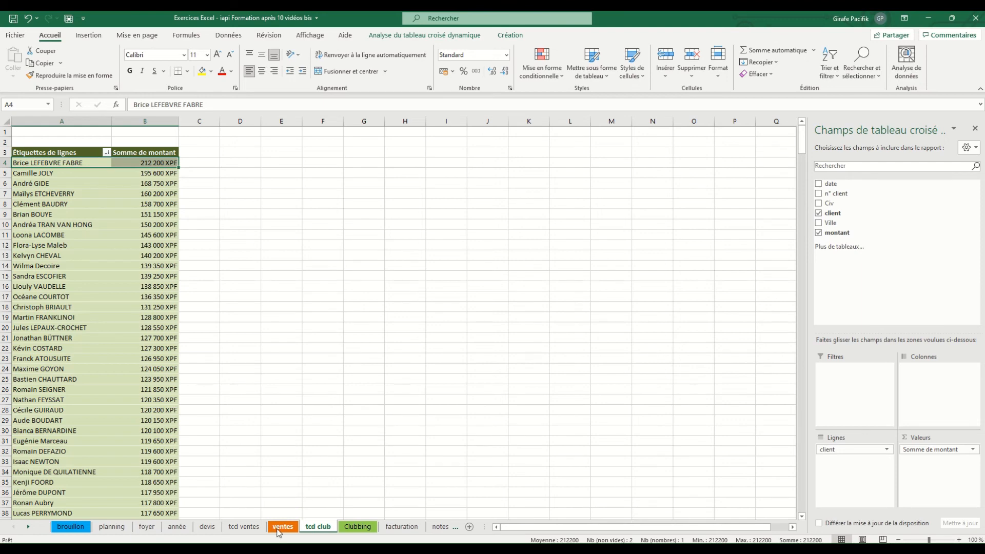
Check the sort options available on the Somme de Montant HT amounts and header of the tcd ventes pivot table
{"action": "left_click", "coordinate": [256, 528]}
{"action": "left_click", "coordinate": [167, 234]}
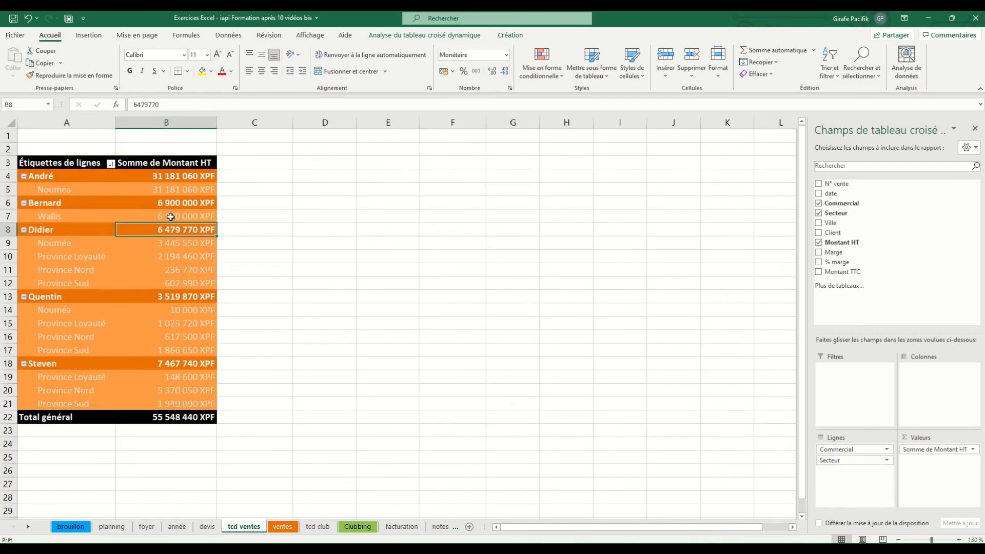
{"action": "right_click", "coordinate": [171, 216]}
{"action": "mouse_move", "coordinate": [215, 287]}
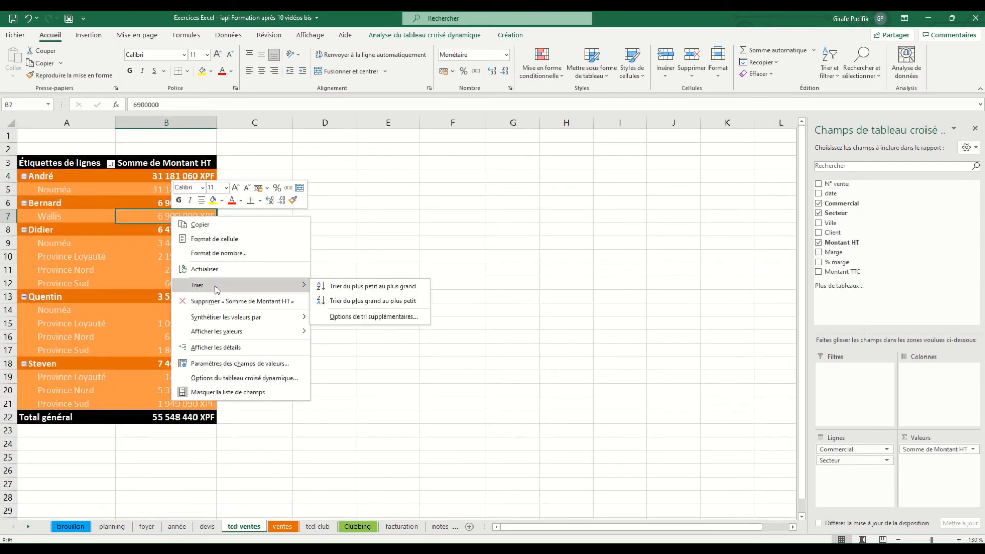
{"action": "left_click", "coordinate": [164, 240]}
{"action": "right_click", "coordinate": [156, 160]}
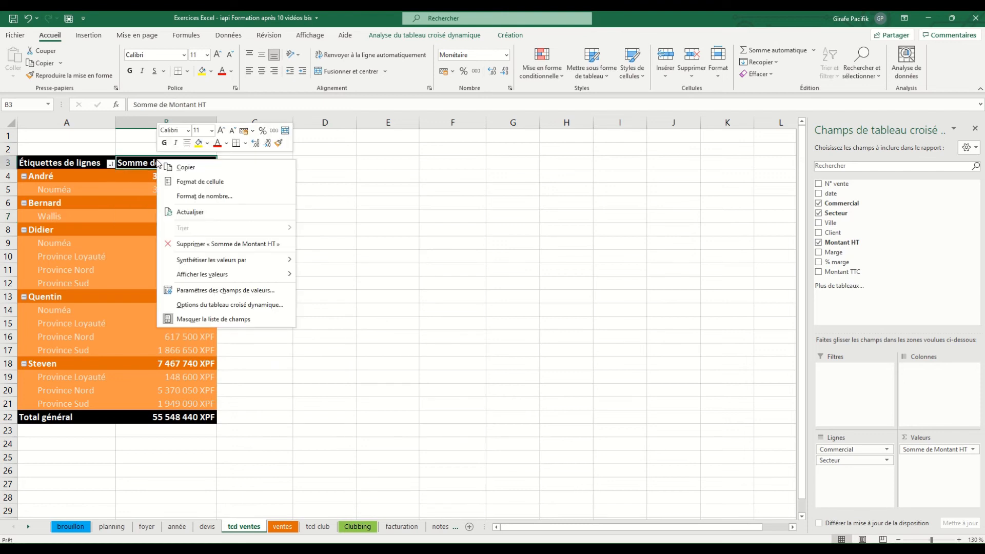
{"action": "key", "text": "Escape"}
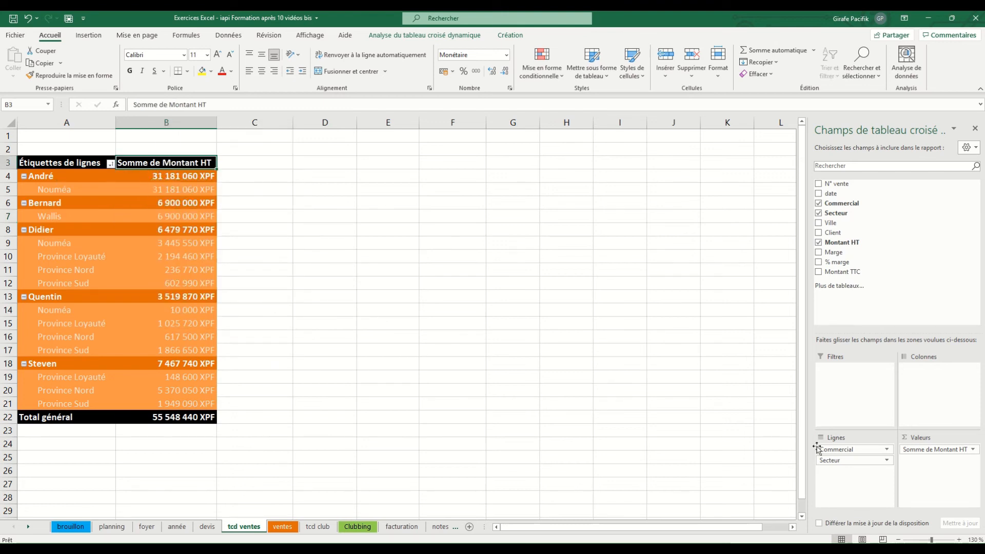
Compare the Commercial subtotals with the Secteur amounts in the tcd ventes pivot table
{"action": "left_click", "coordinate": [179, 176]}
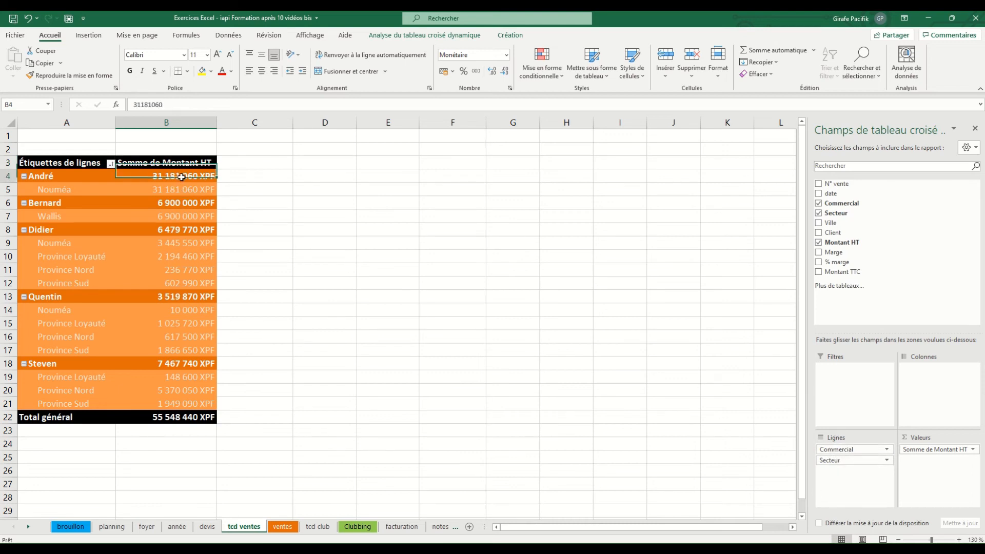
{"action": "left_click", "coordinate": [177, 188]}
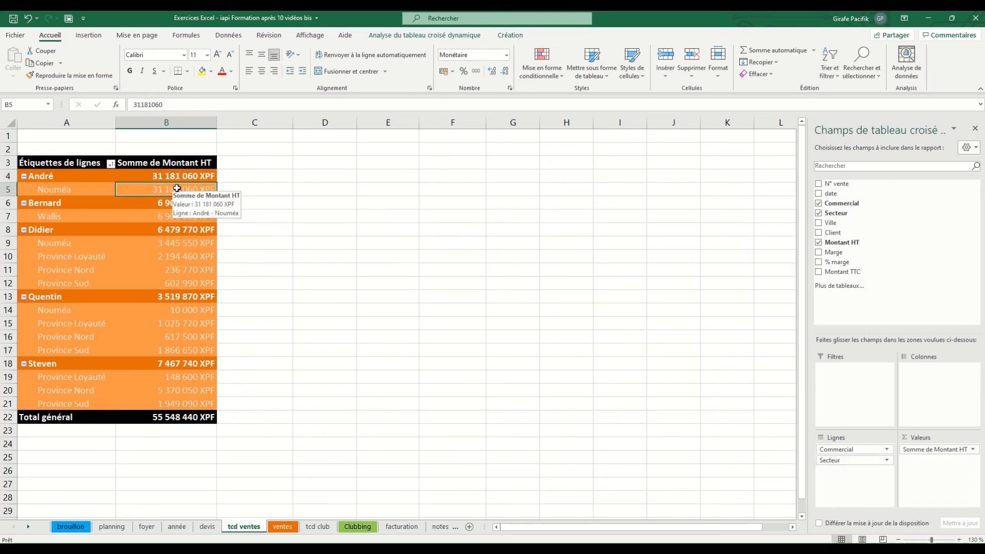
{"action": "left_click", "coordinate": [177, 176]}
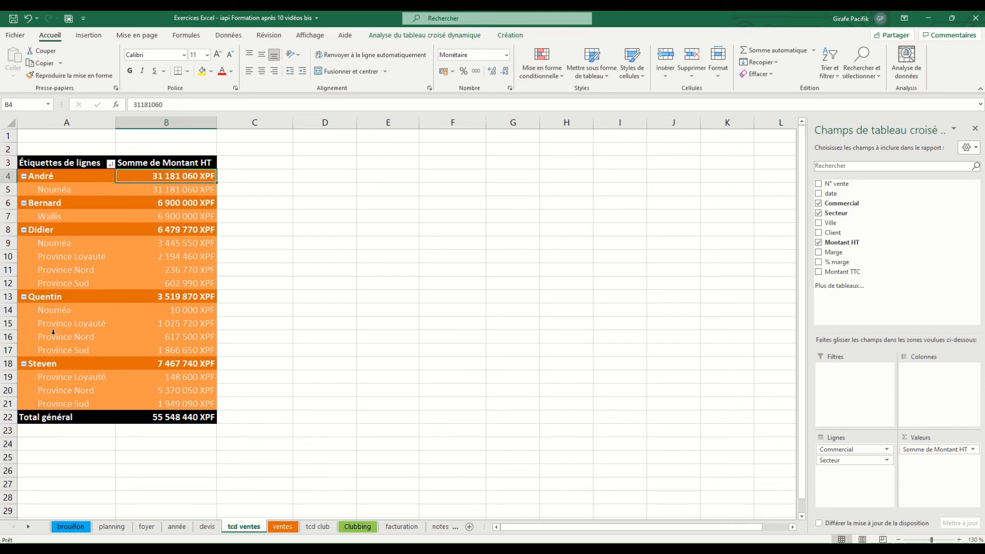
{"action": "left_click", "coordinate": [178, 270]}
{"action": "left_click", "coordinate": [186, 322]}
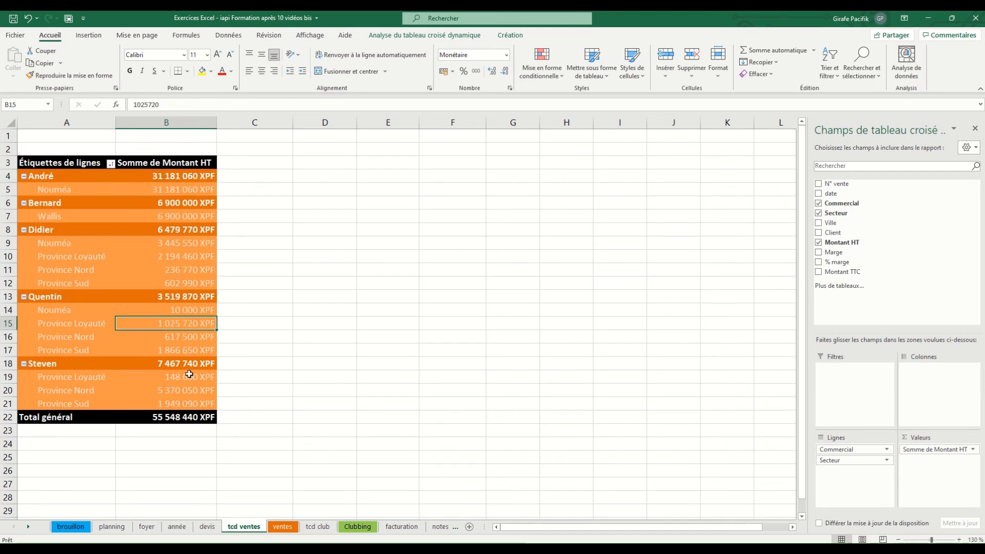
{"action": "left_click", "coordinate": [188, 388]}
{"action": "left_click", "coordinate": [187, 341]}
{"action": "left_click", "coordinate": [182, 271]}
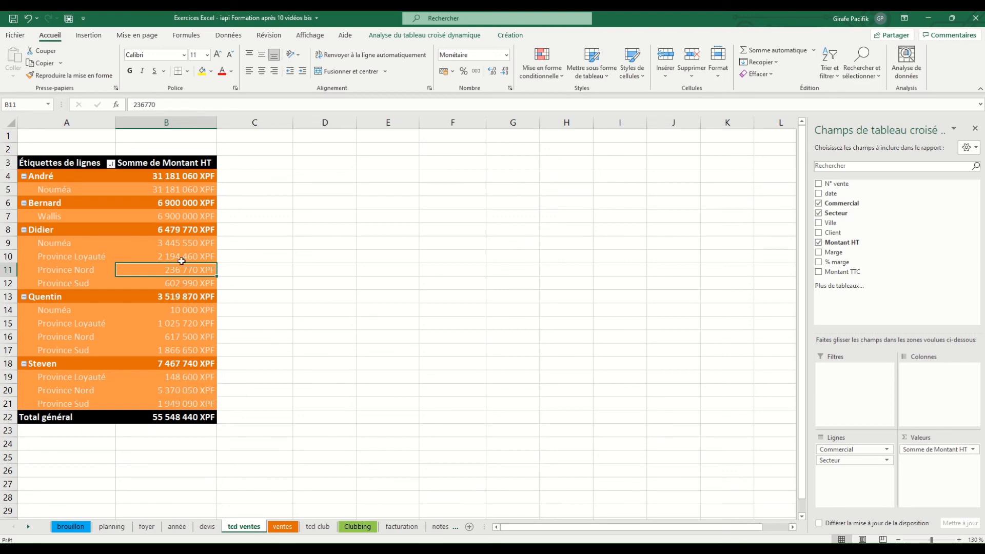
Sort the Commercial groups of the tcd ventes pivot table by Somme de Montant HT from largest to smallest
{"action": "right_click", "coordinate": [186, 235]}
{"action": "mouse_move", "coordinate": [229, 302]}
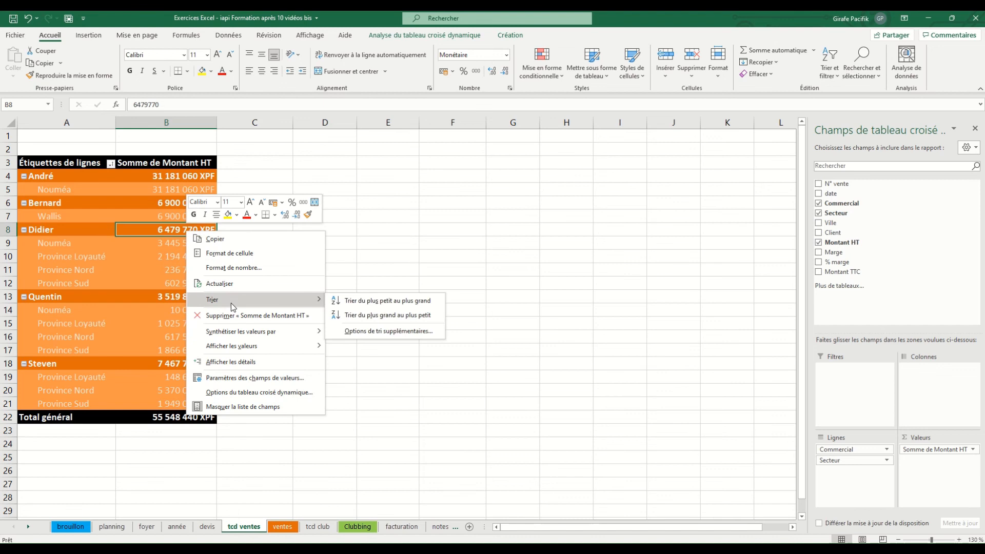
{"action": "left_click", "coordinate": [380, 313]}
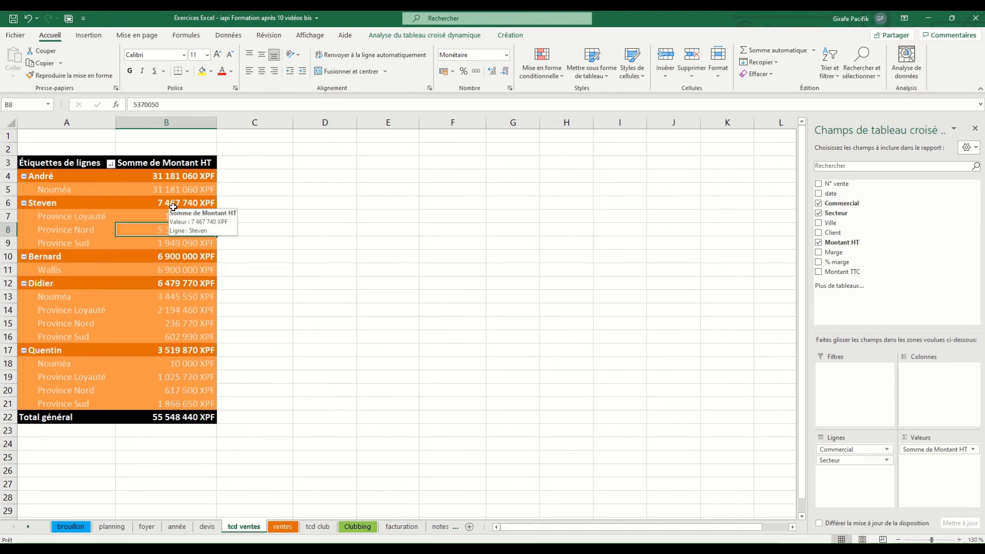
Sort the Secteur amounts within each Commercial group from smallest to largest and check the order in the groups
{"action": "right_click", "coordinate": [179, 395]}
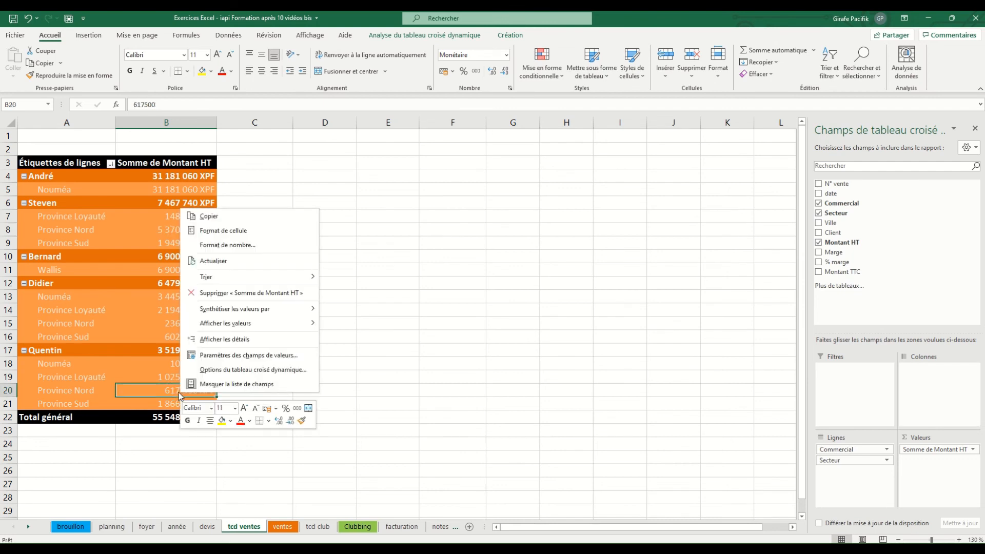
{"action": "mouse_move", "coordinate": [239, 276]}
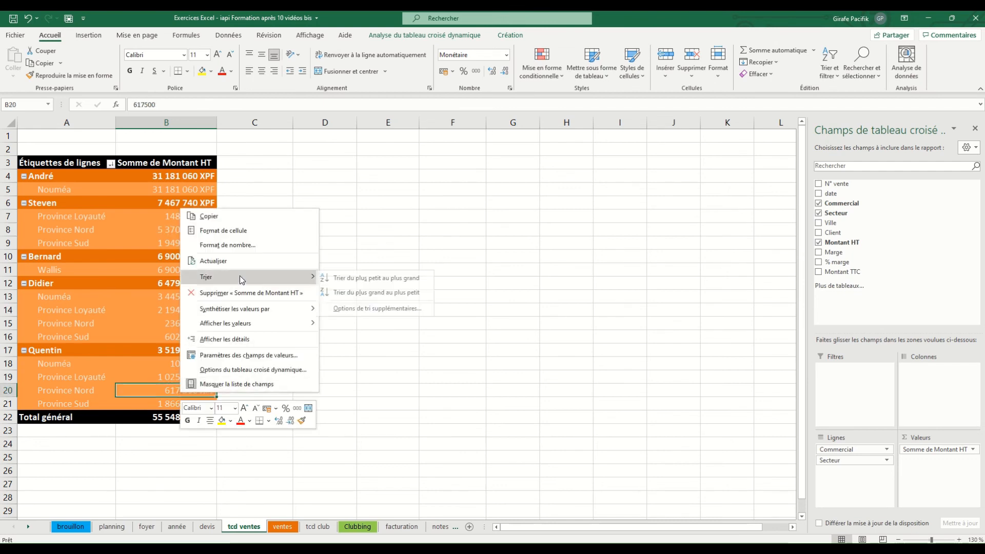
{"action": "left_click", "coordinate": [371, 283]}
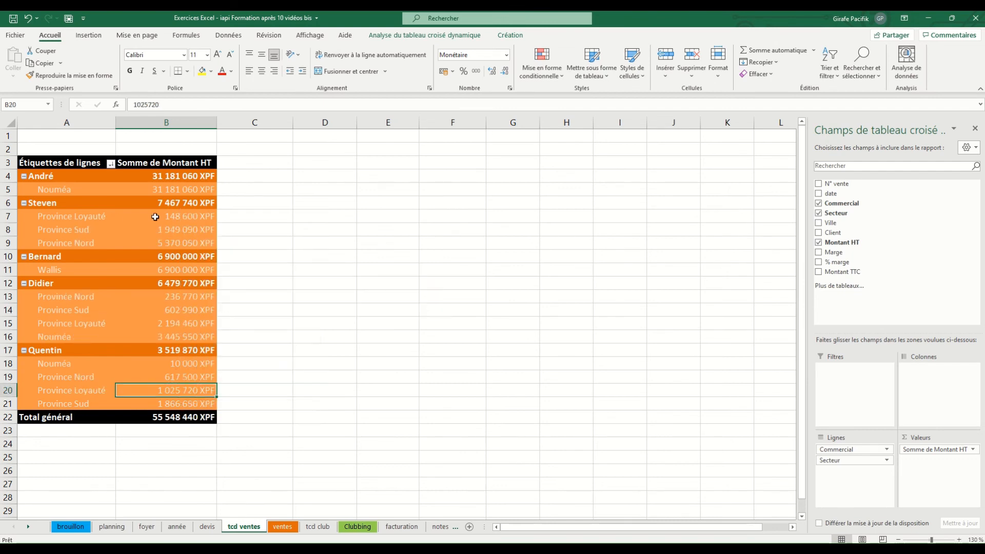
{"action": "left_click", "coordinate": [176, 221]}
{"action": "left_click_drag", "start_coordinate": [176, 220], "coordinate": [177, 241]}
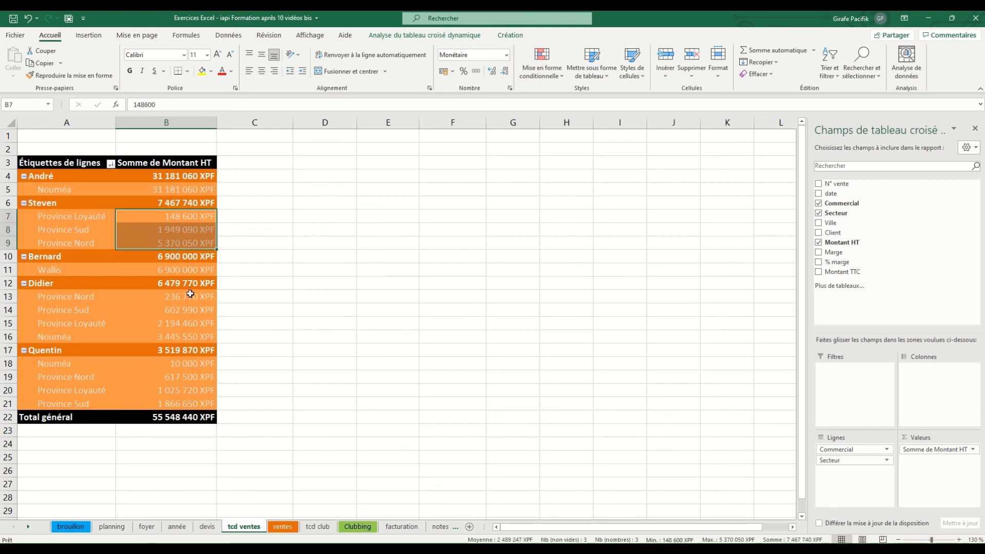
{"action": "left_click_drag", "start_coordinate": [190, 295], "coordinate": [190, 405]}
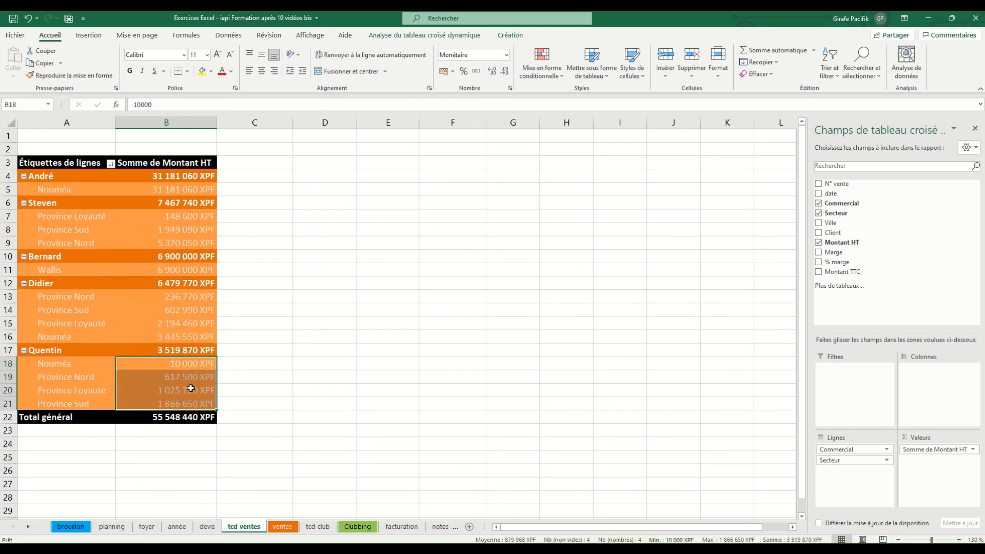